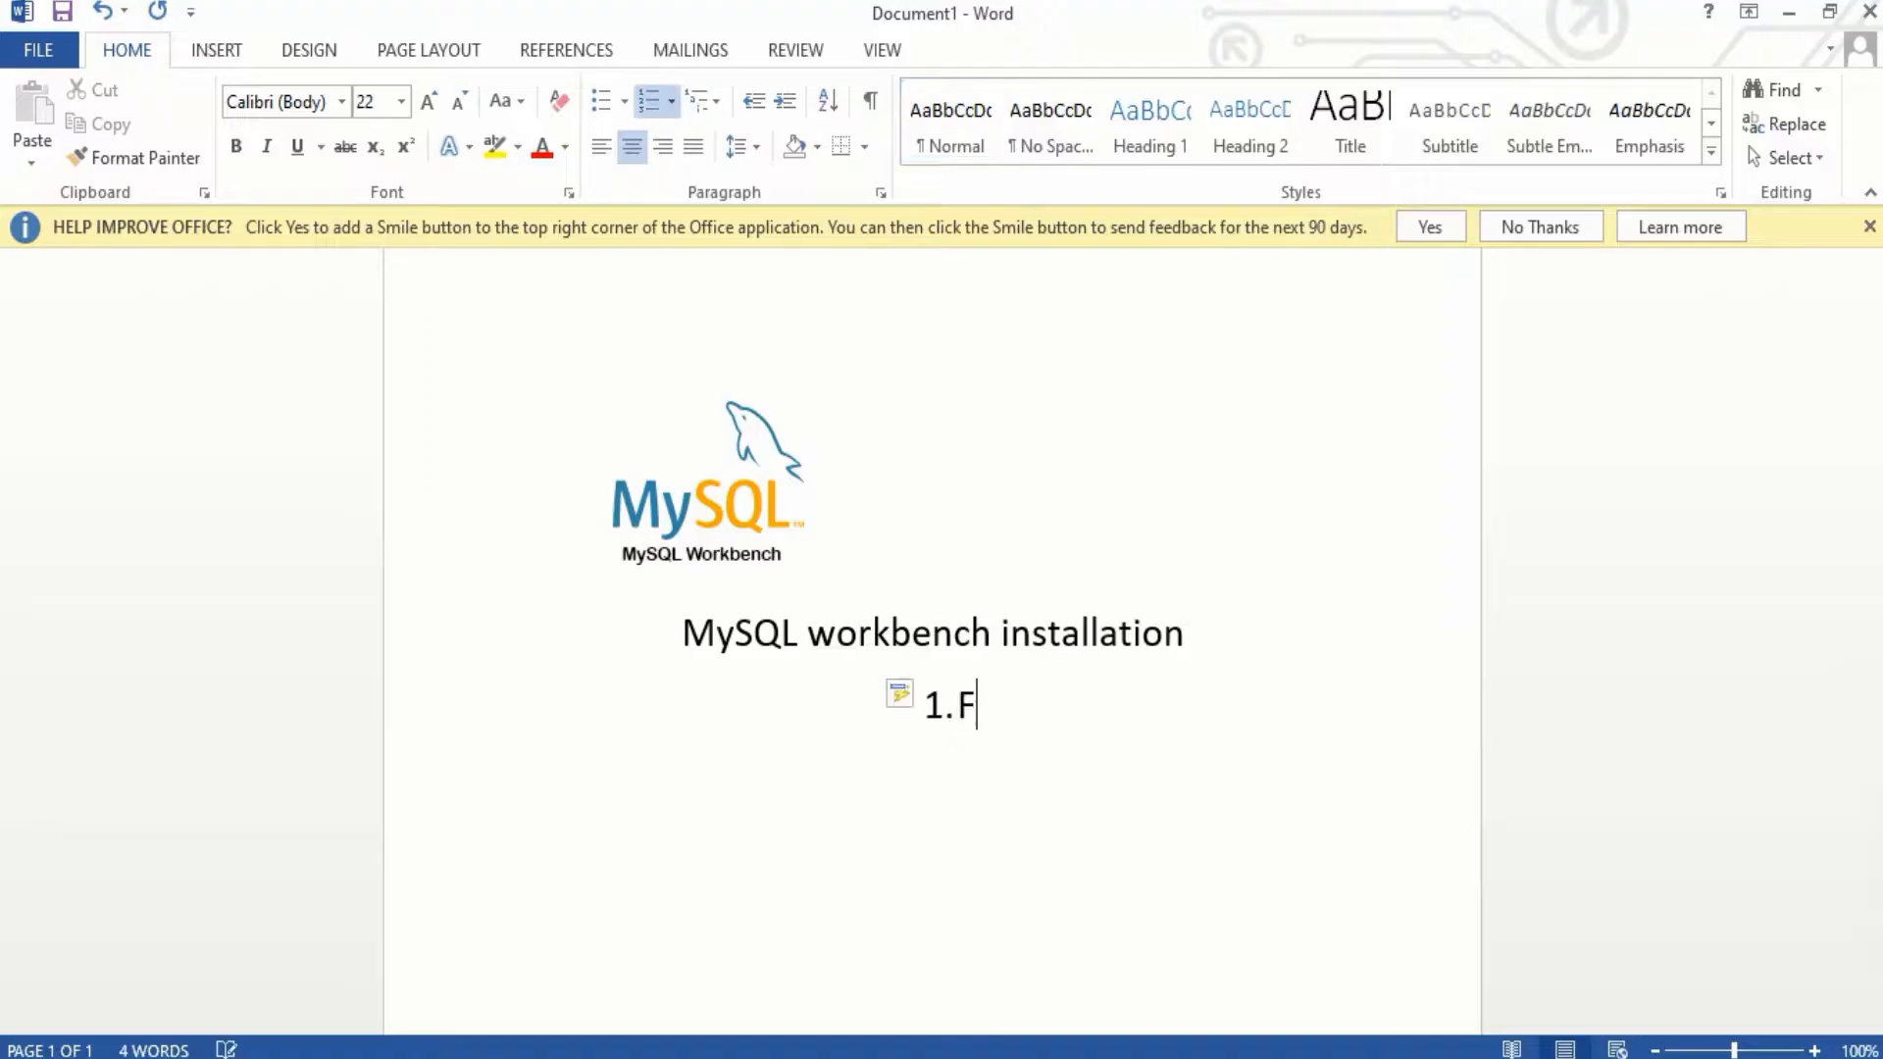
Step: Type '1. First we need to download the mysql file.' as the first numbered step under the title
type("we n")
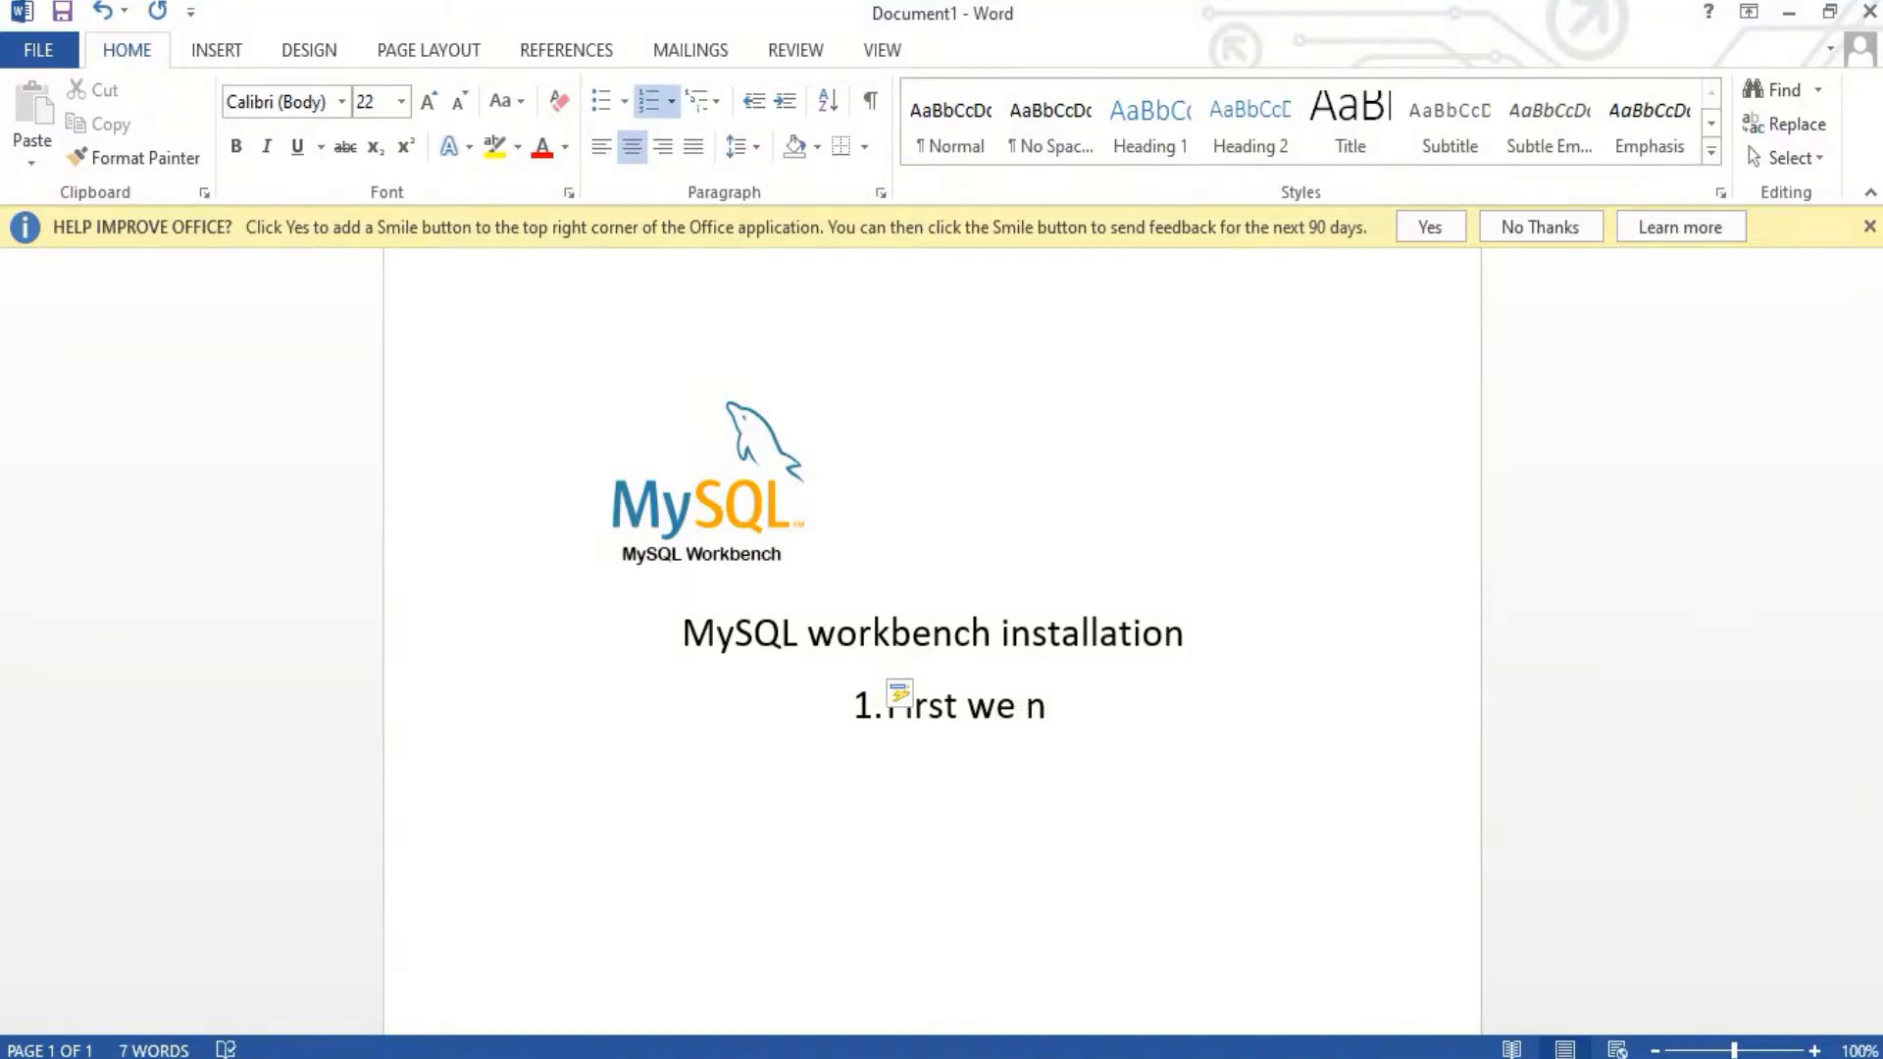
type("eed to download the m")
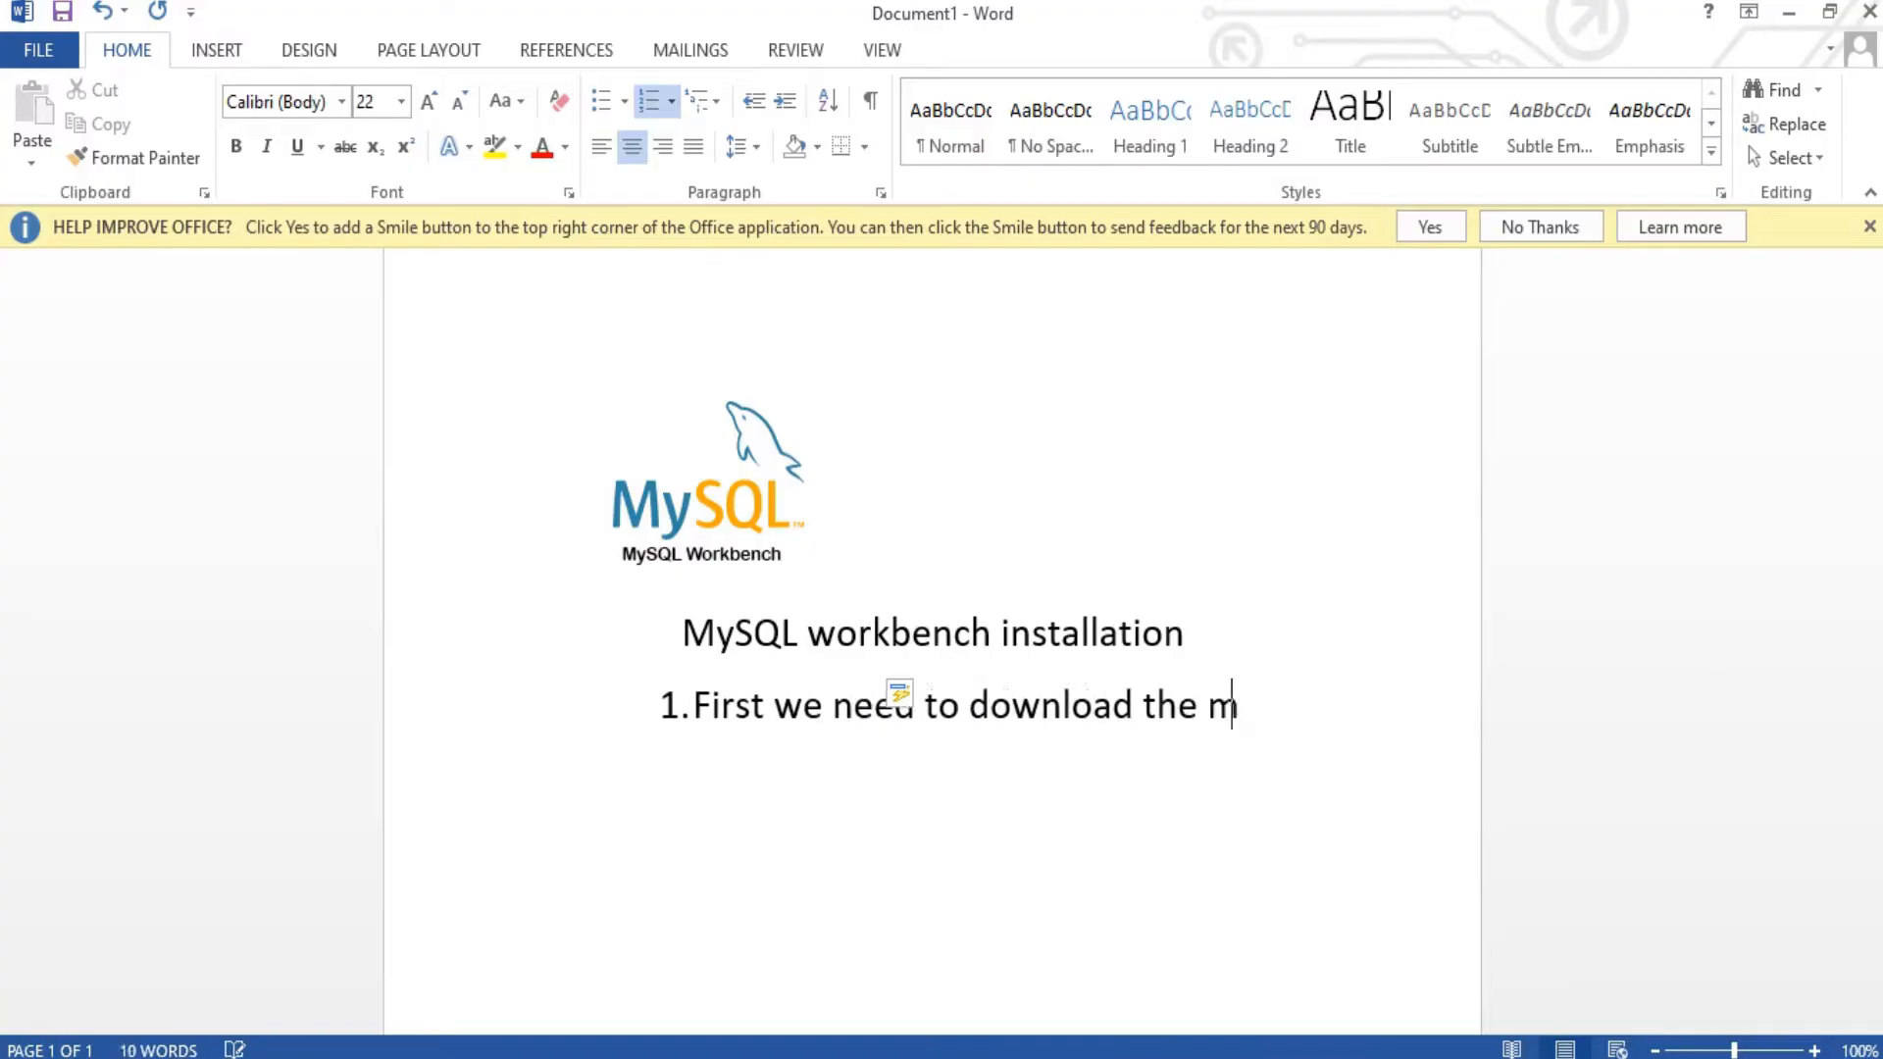
type("ysql file")
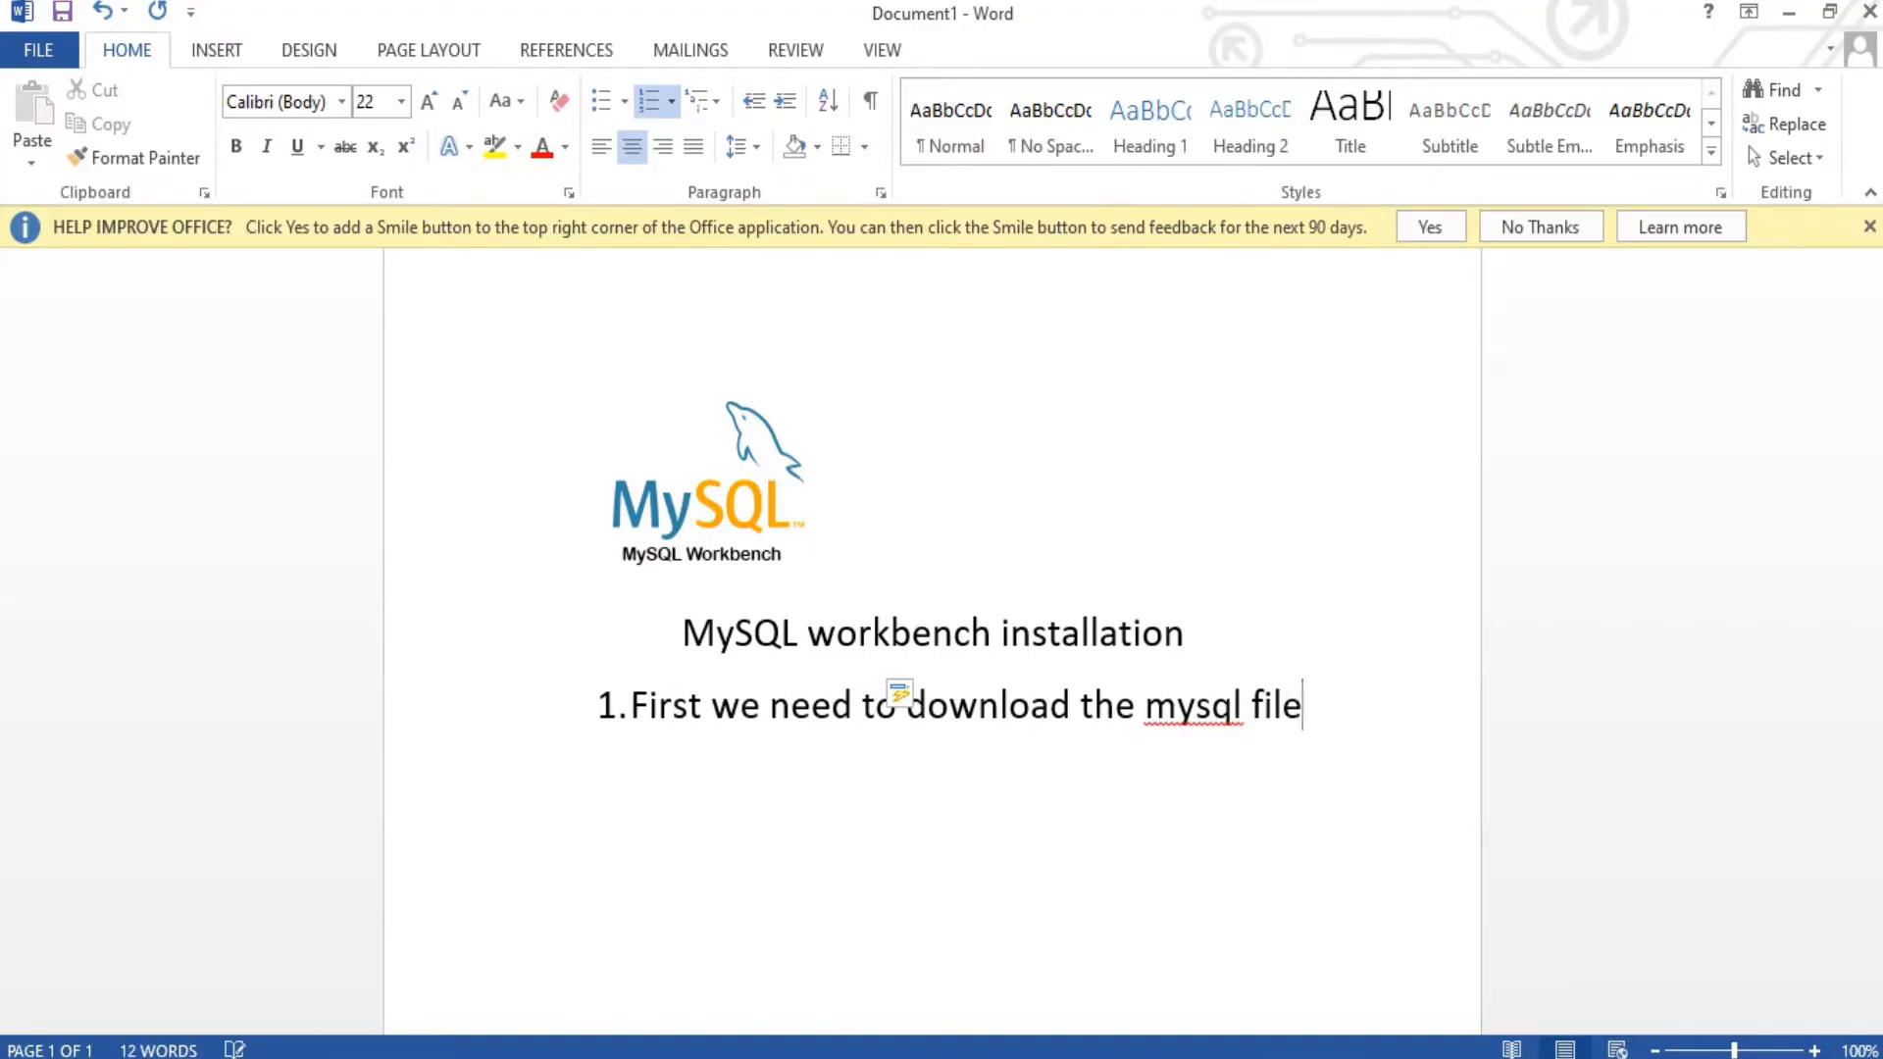
type(".")
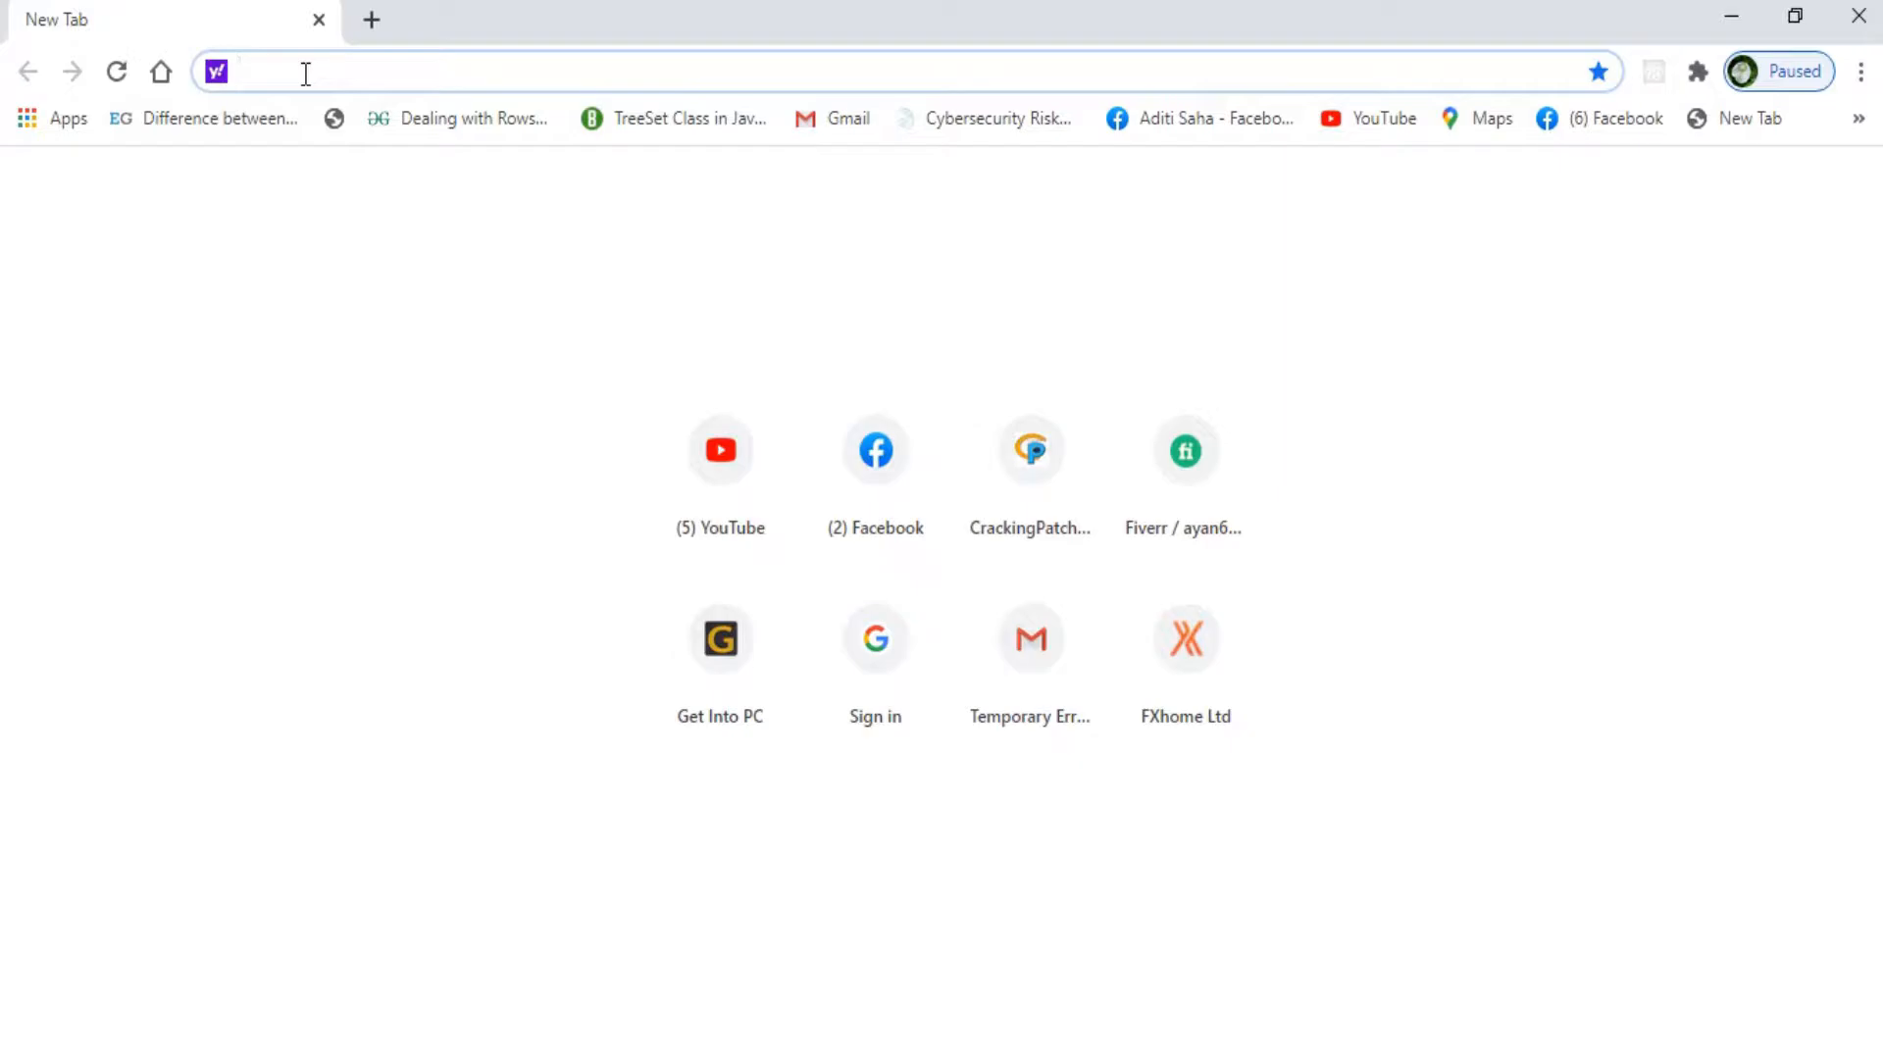
Step: Search 'mysql 8.0.15 download' and open filehorse's MySQL 8.0.20 (64-bit) page from Old Versions
type("mysql")
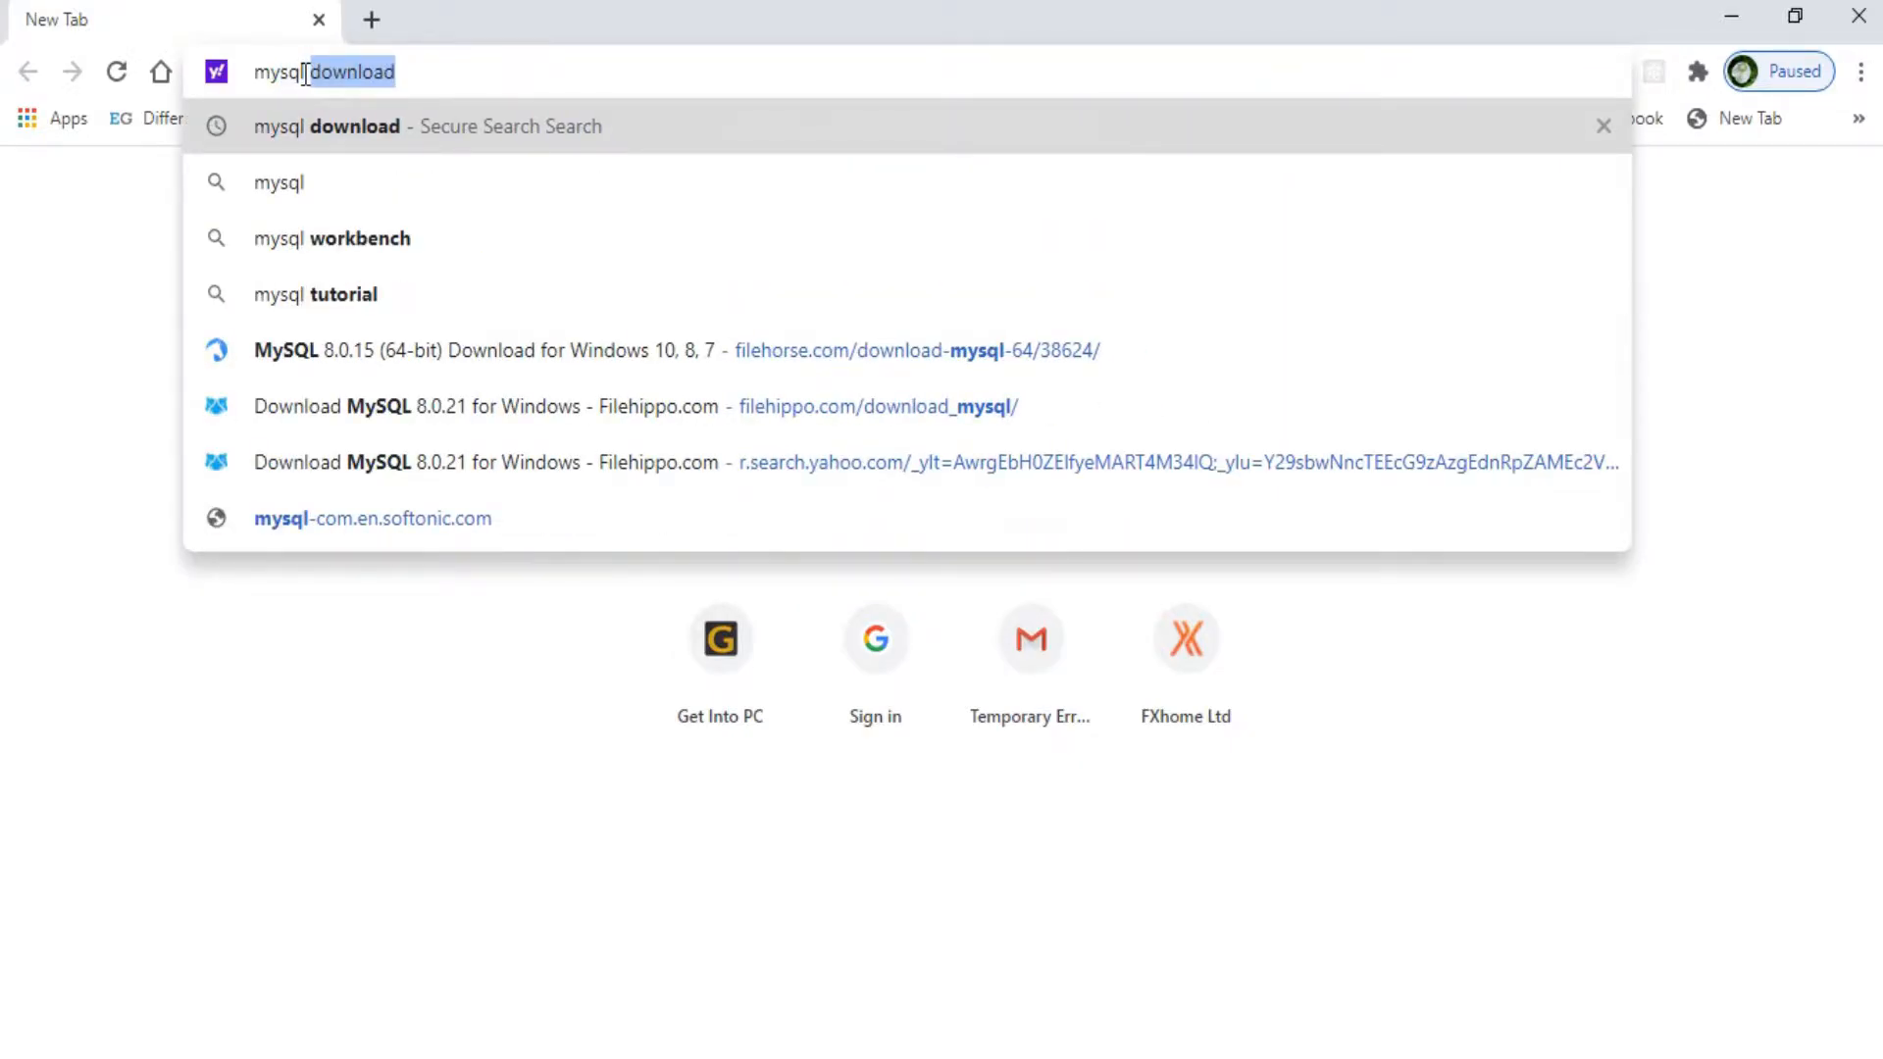
type(" 8.0.15 download")
key("Return")
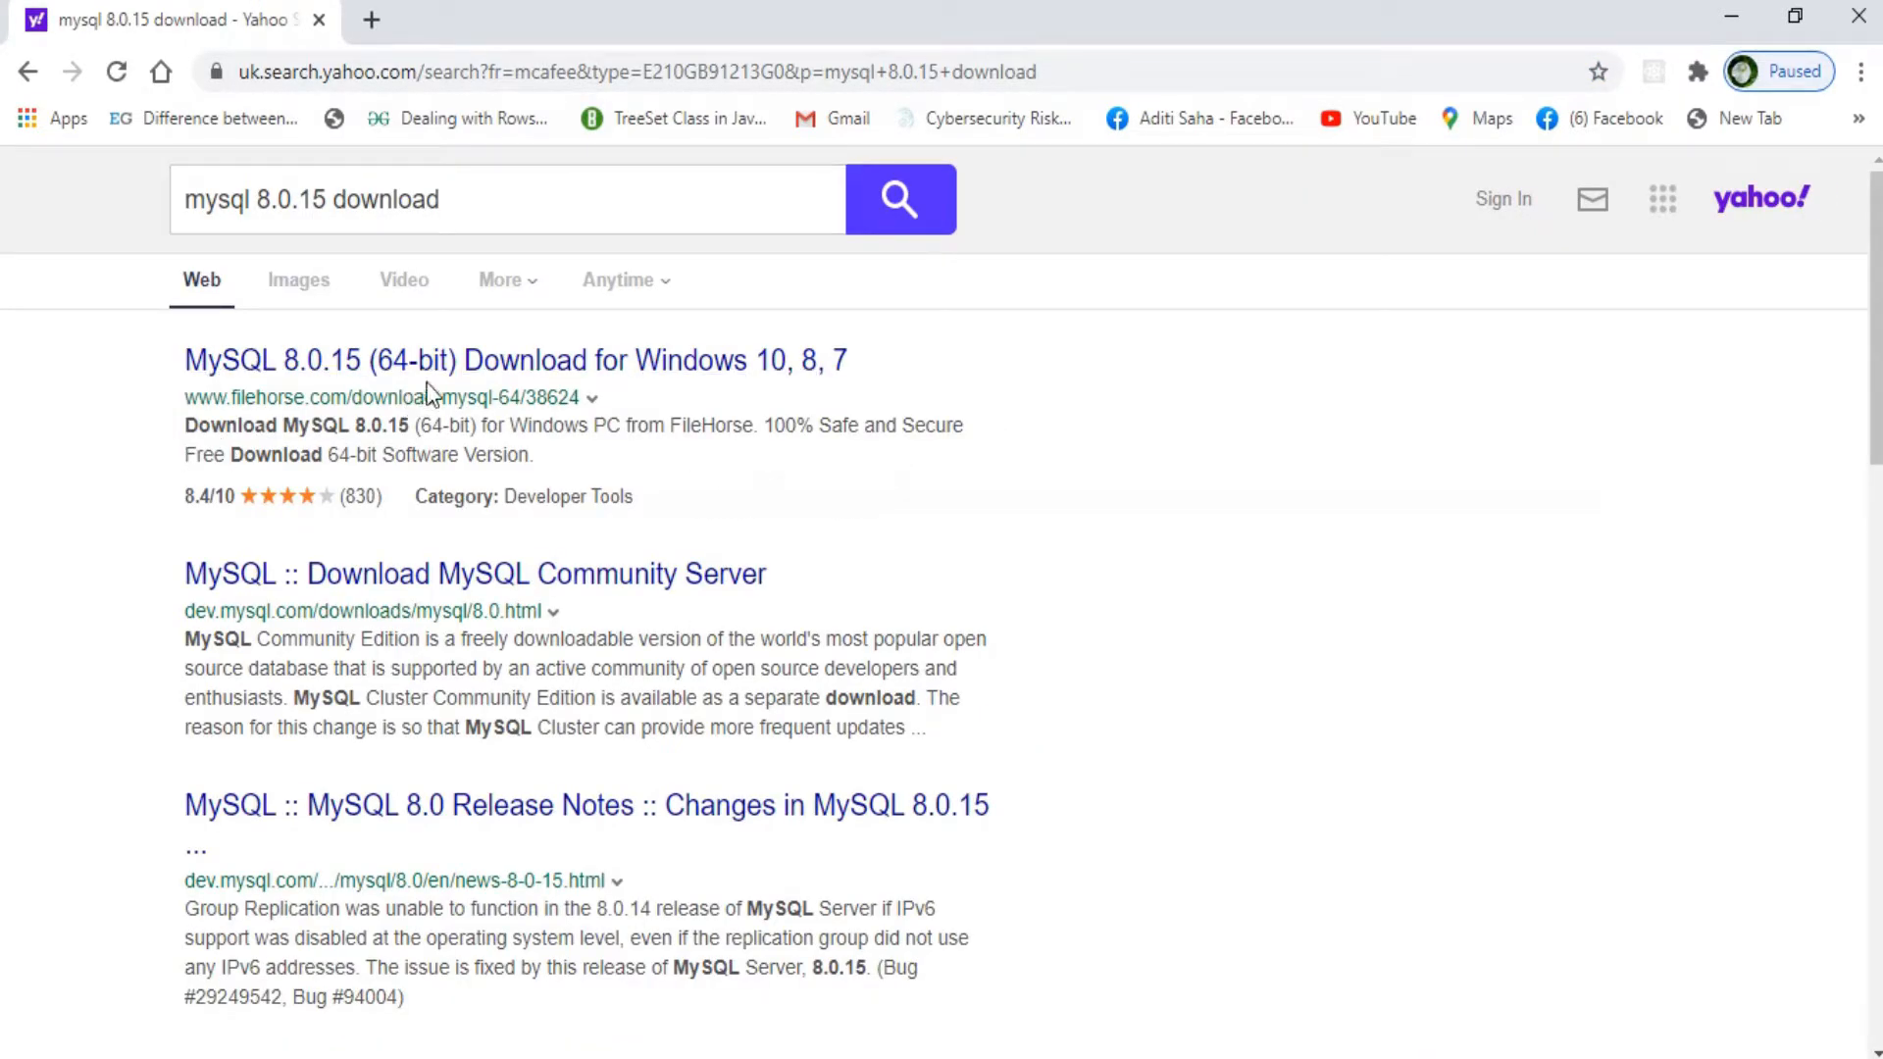
left_click(463, 362)
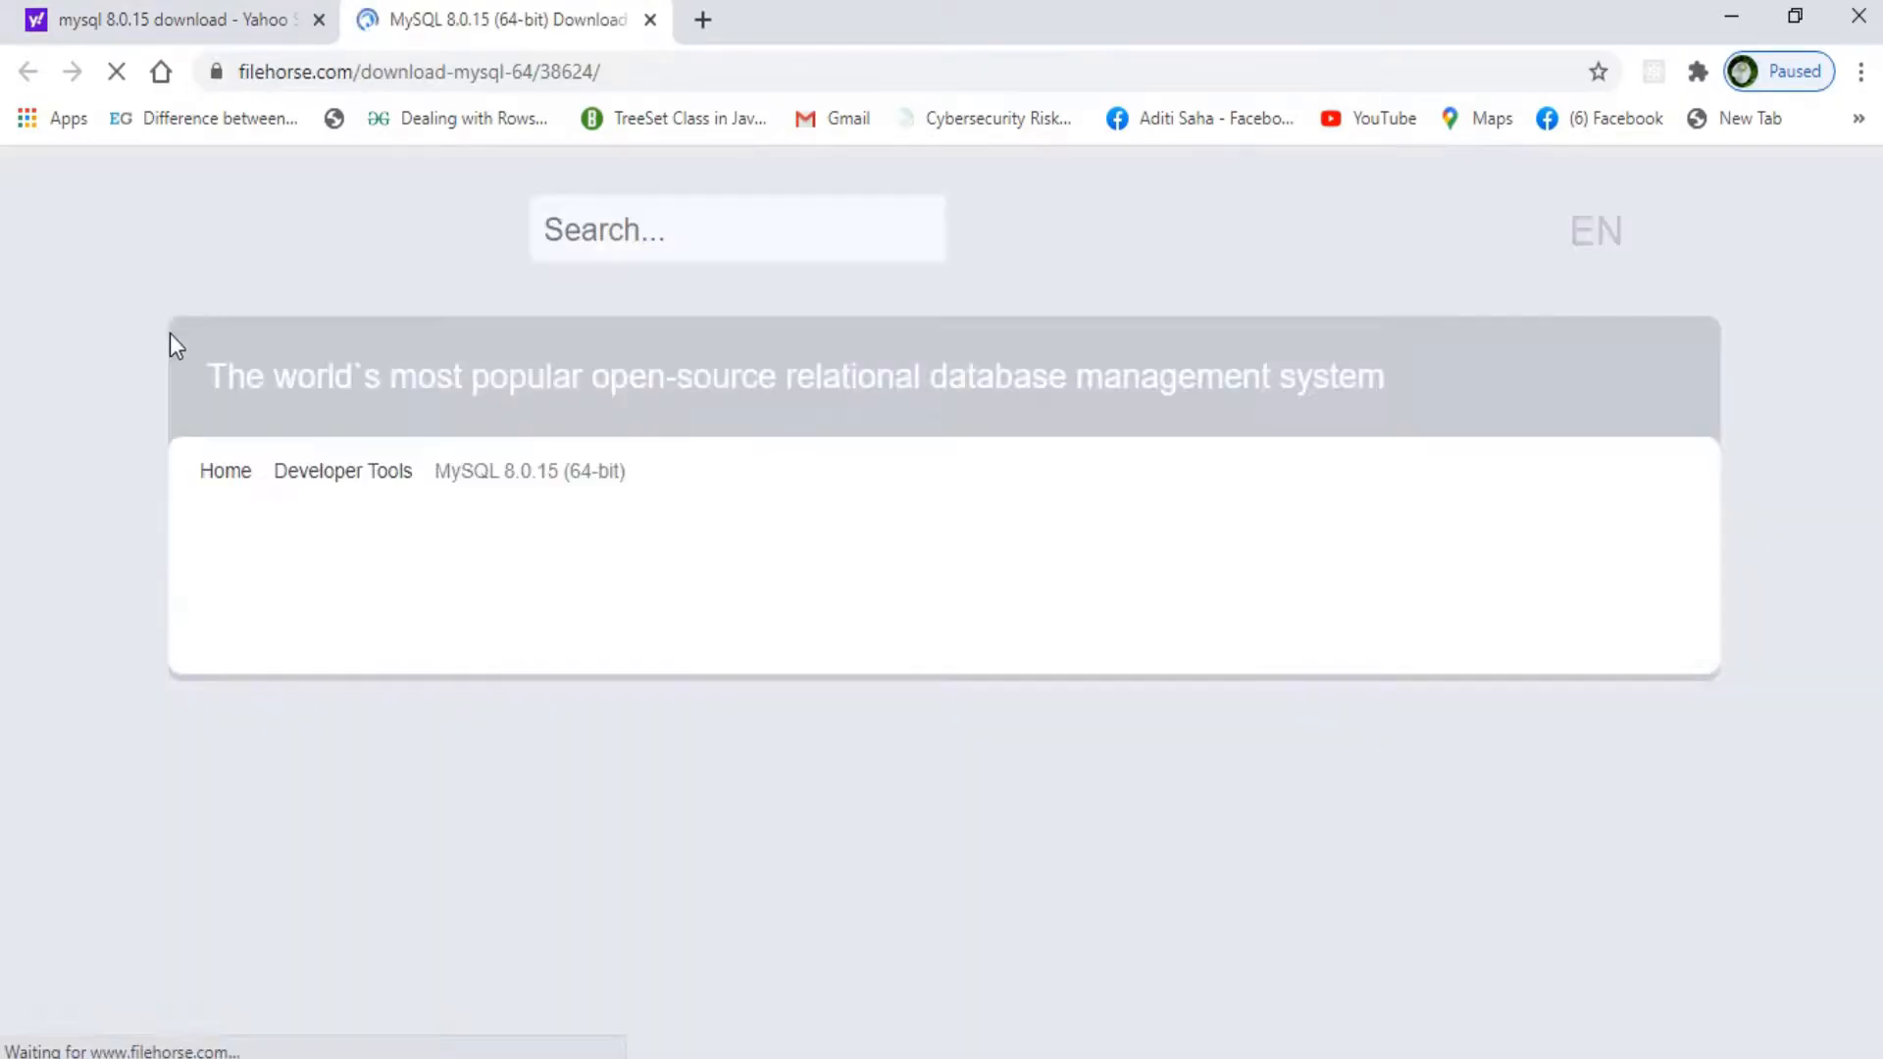
scroll(1050, 568, "down", 3)
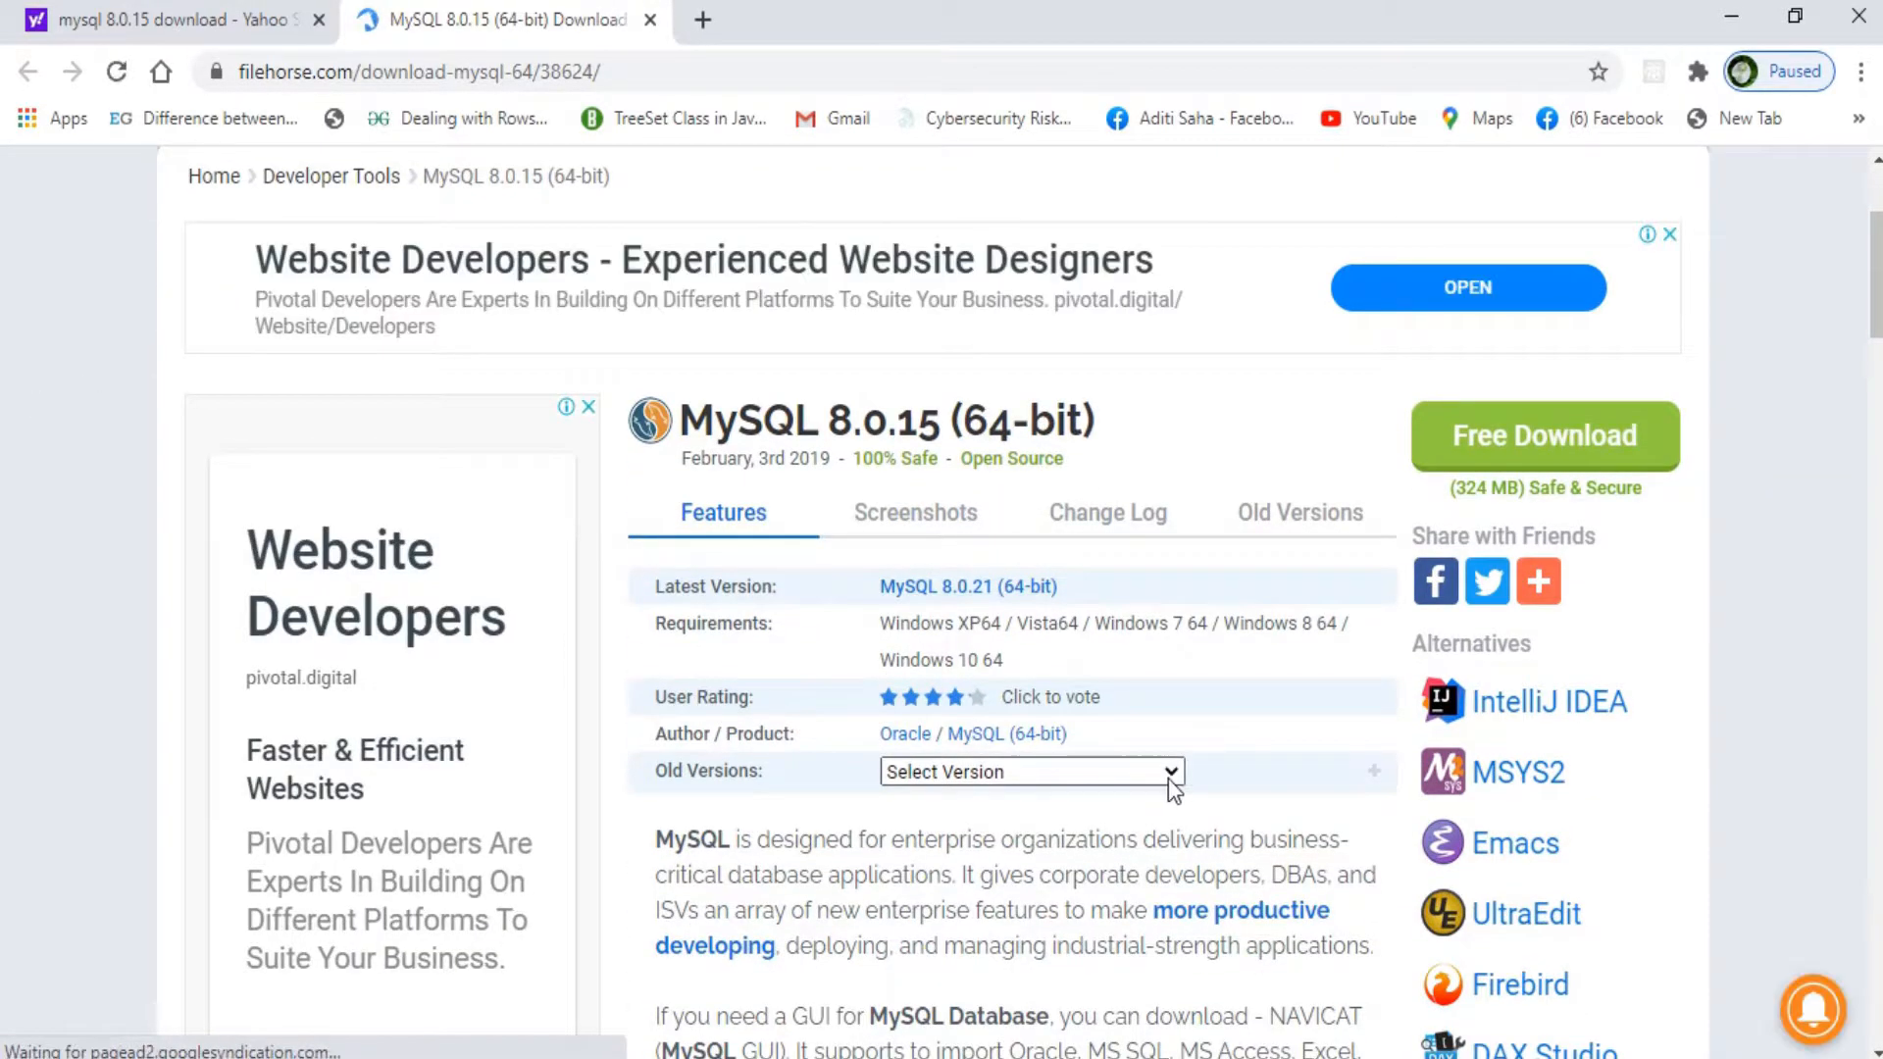
left_click(1173, 772)
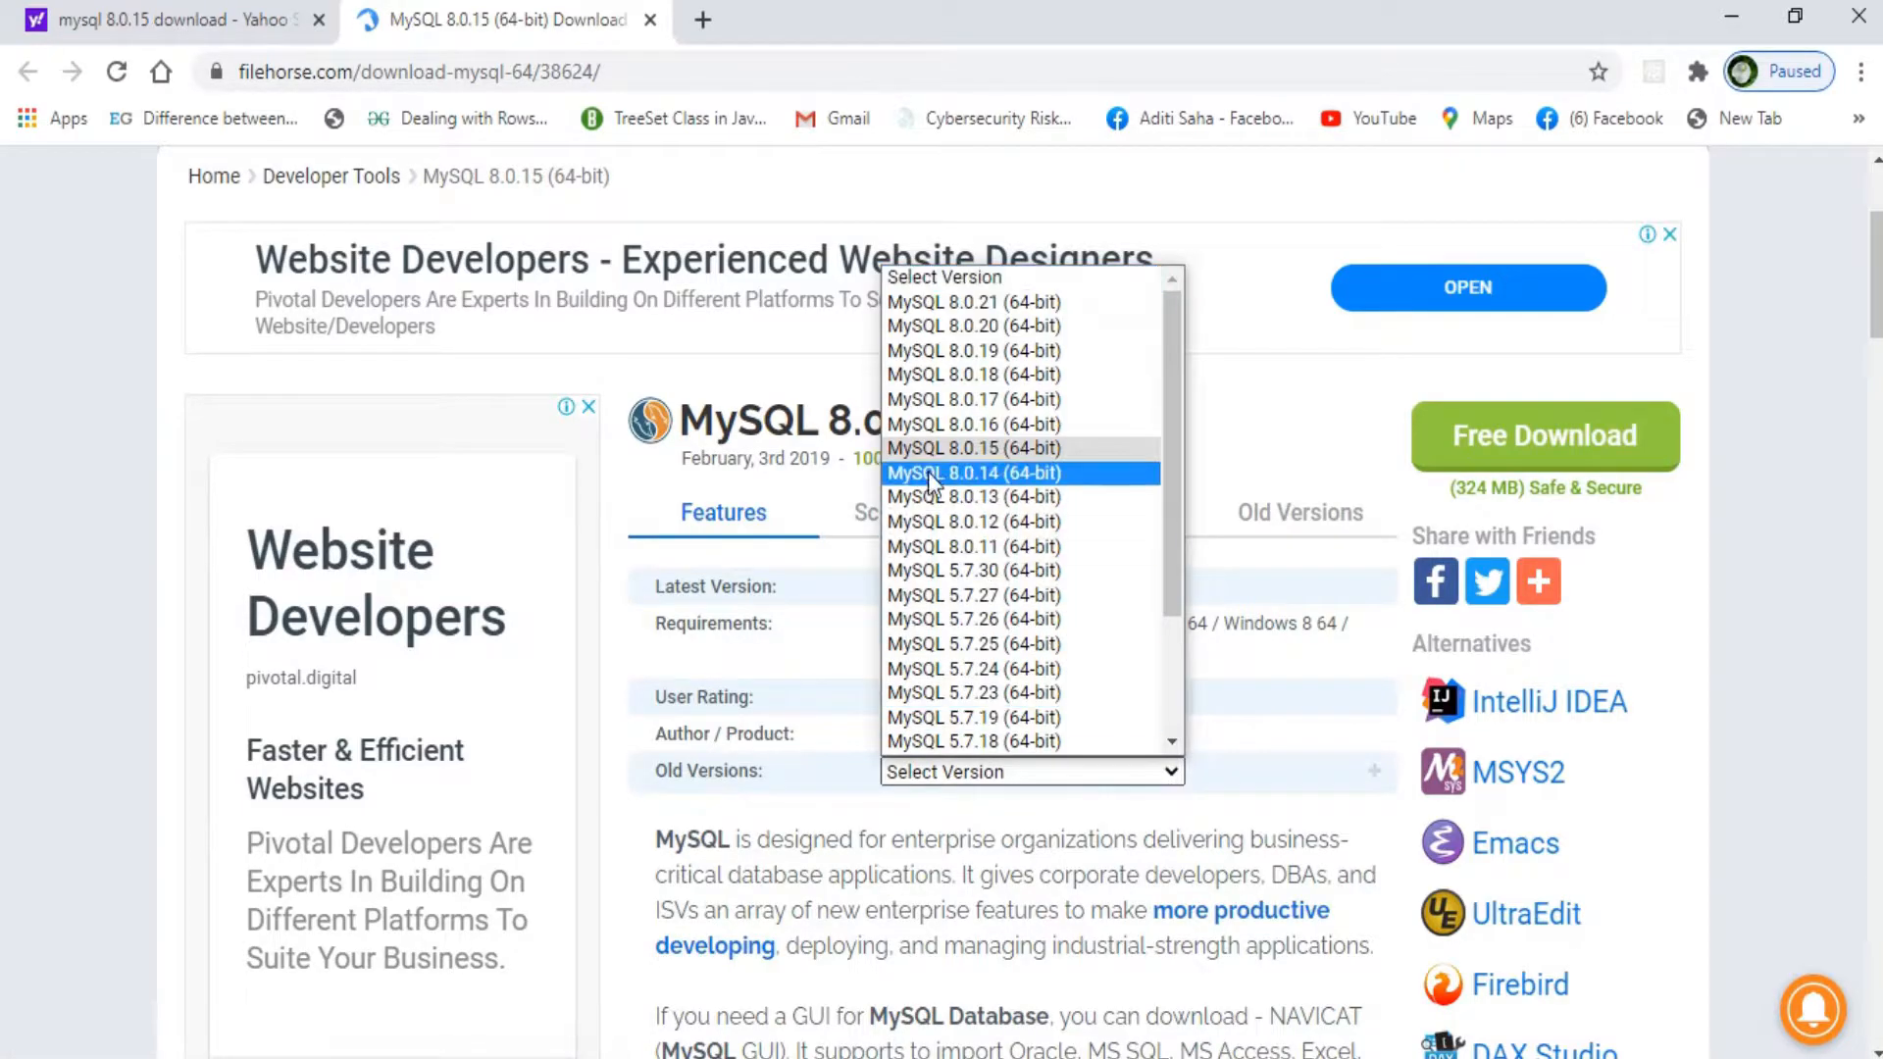
left_click(964, 327)
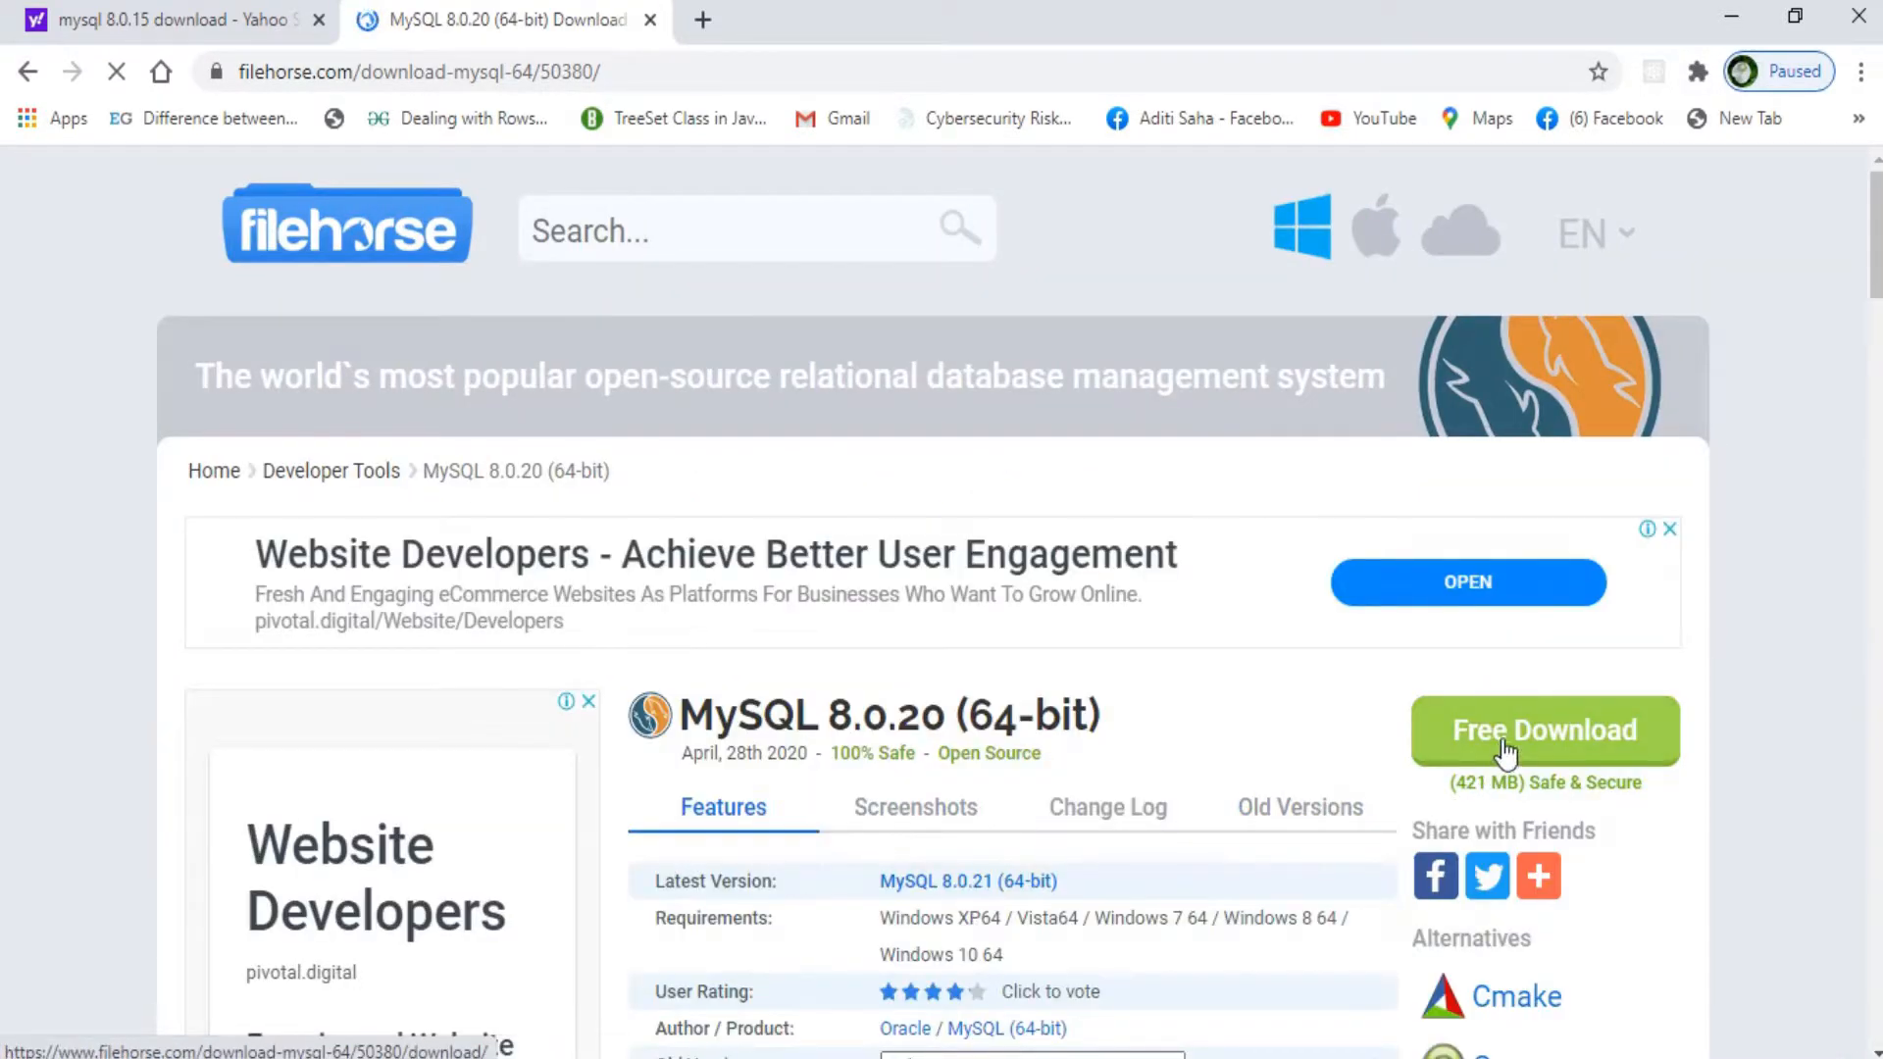
Step: Download the MySQL 8.0.20 installer and save it into the HD PICTURE folder
scroll(1499, 750, "down", 1)
scroll(1493, 738, "down", 3)
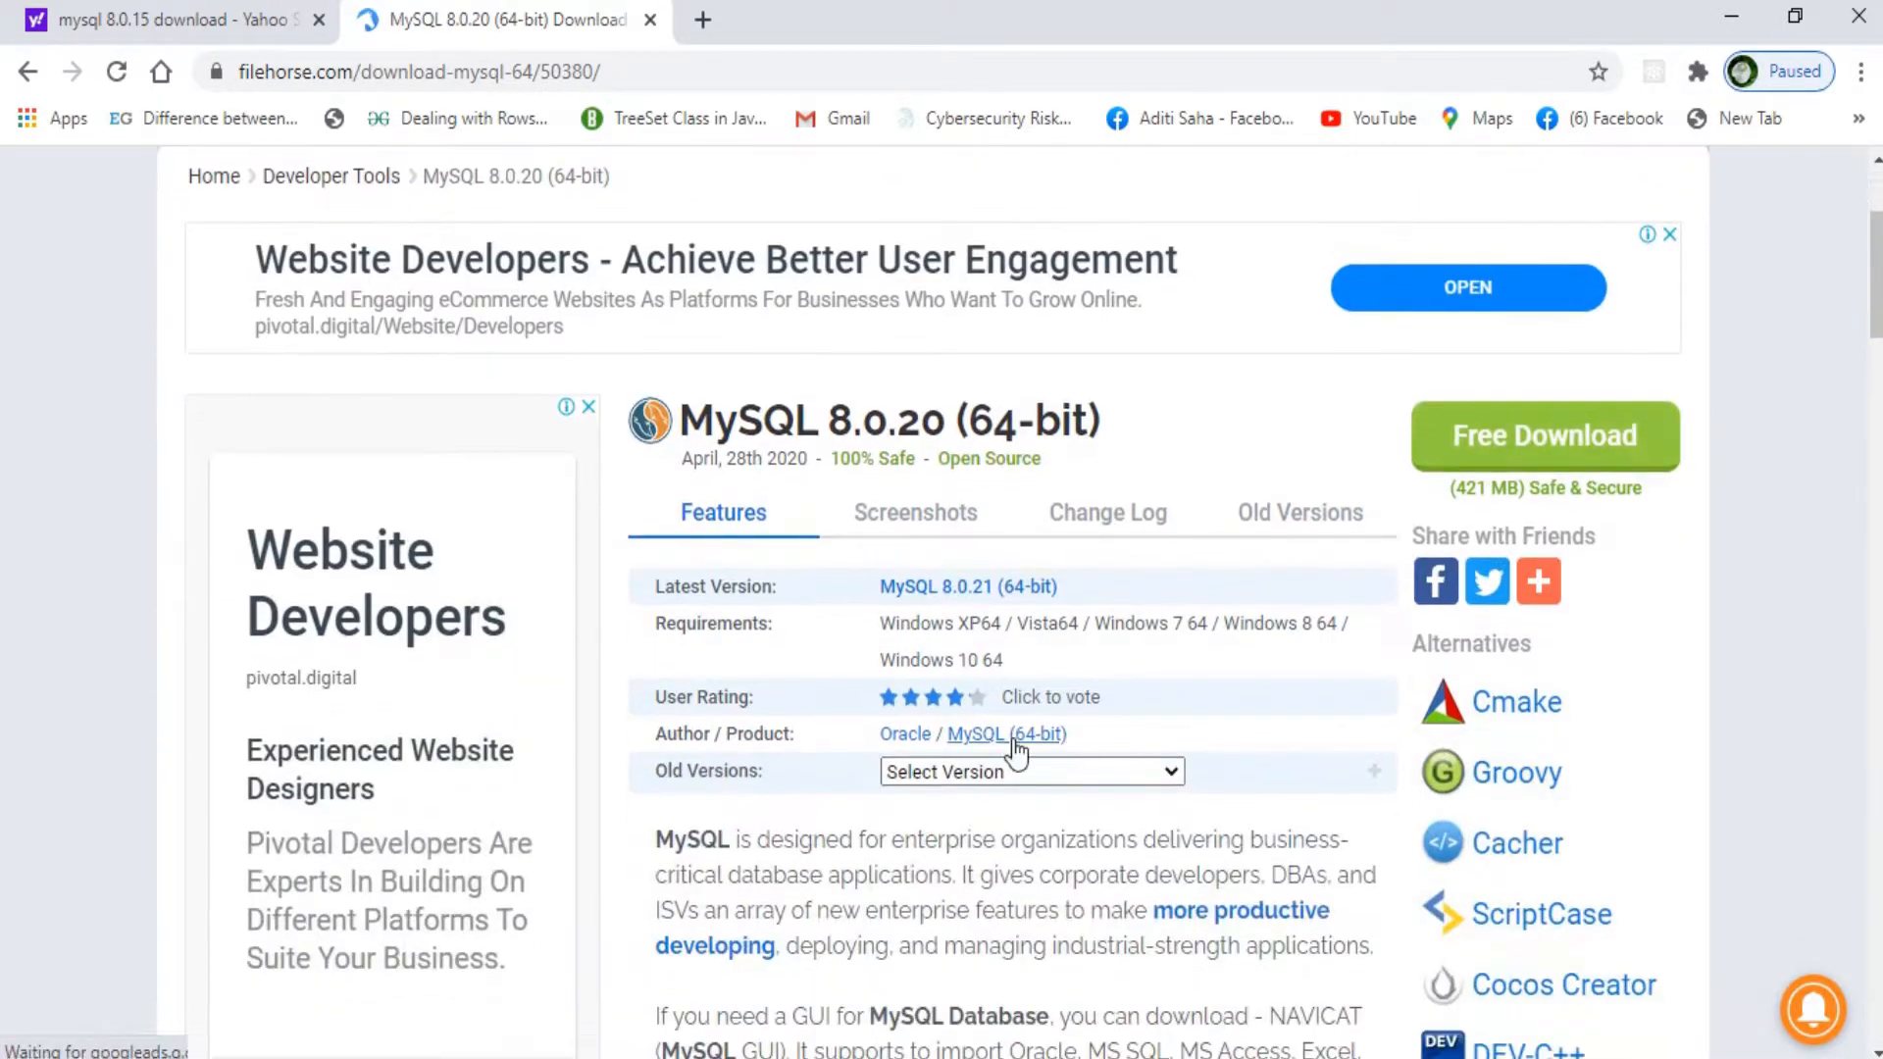
left_click(1447, 449)
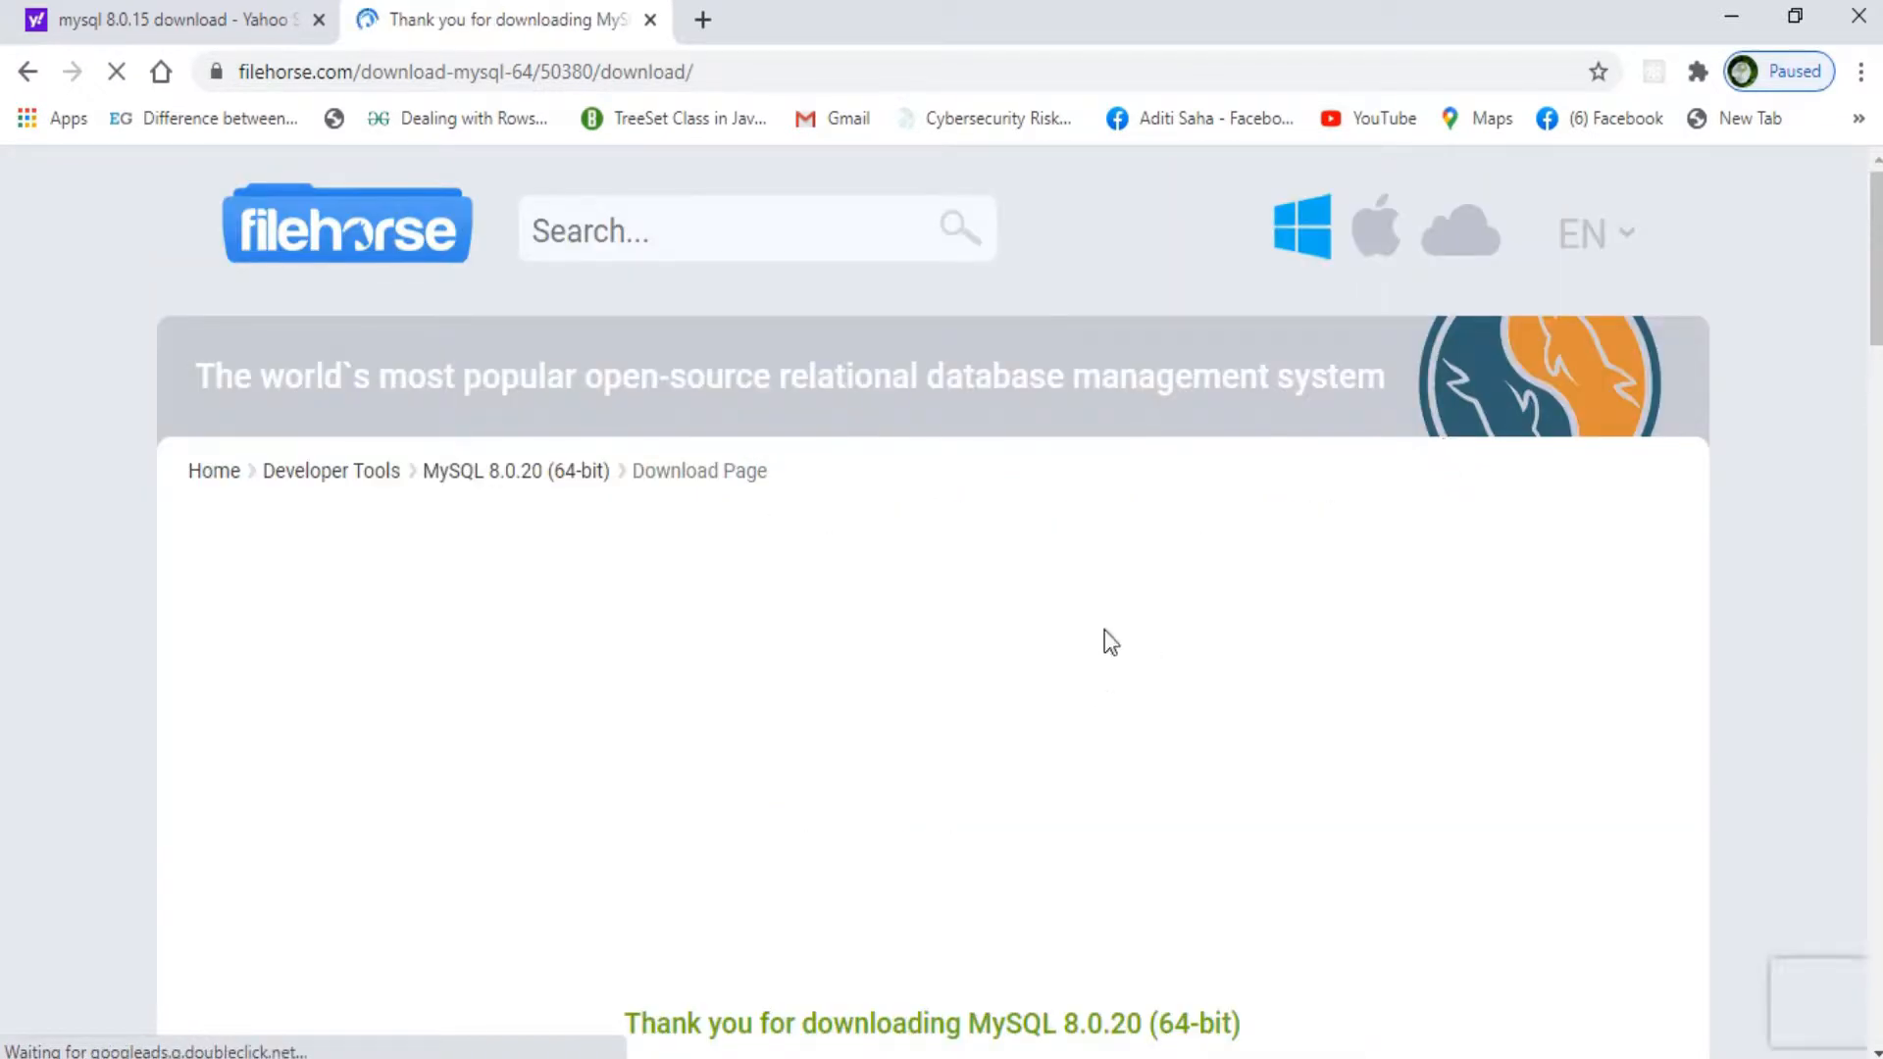
scroll(1104, 630, "down", 3)
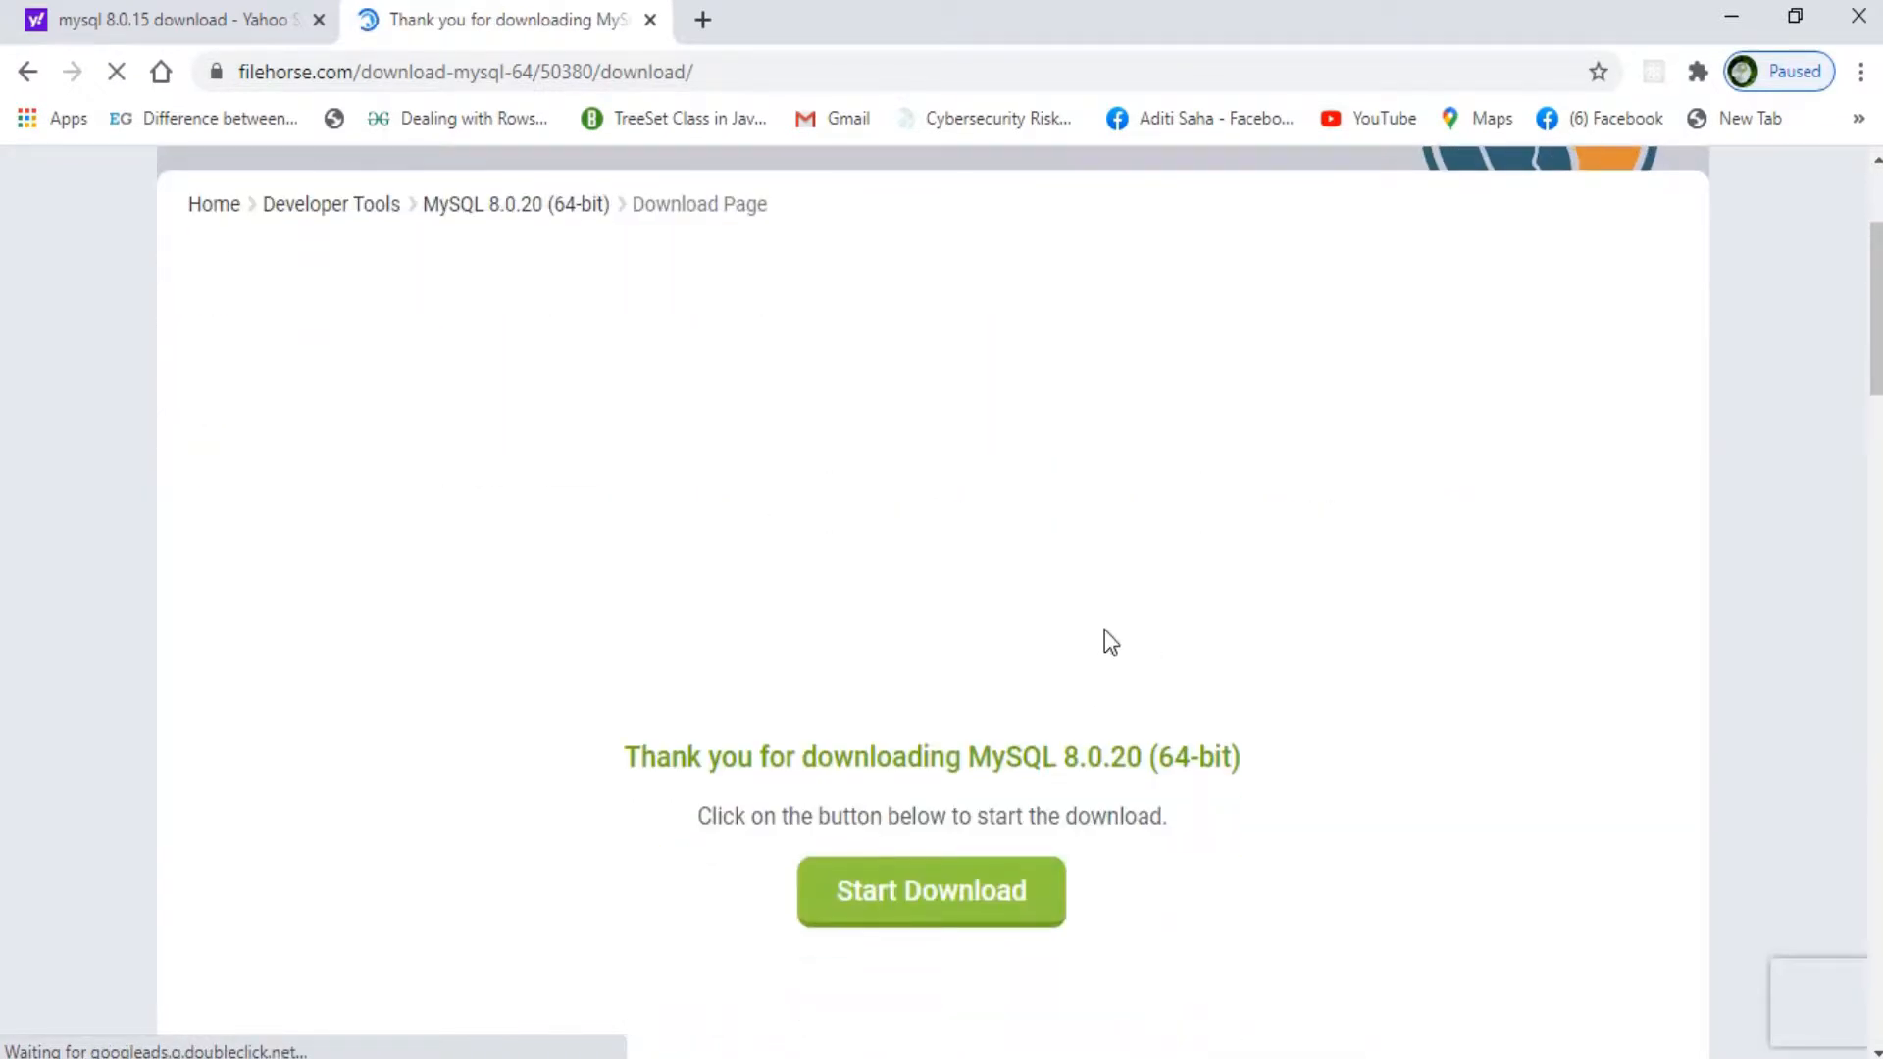
left_click(931, 867)
scroll(932, 866, "down", 2)
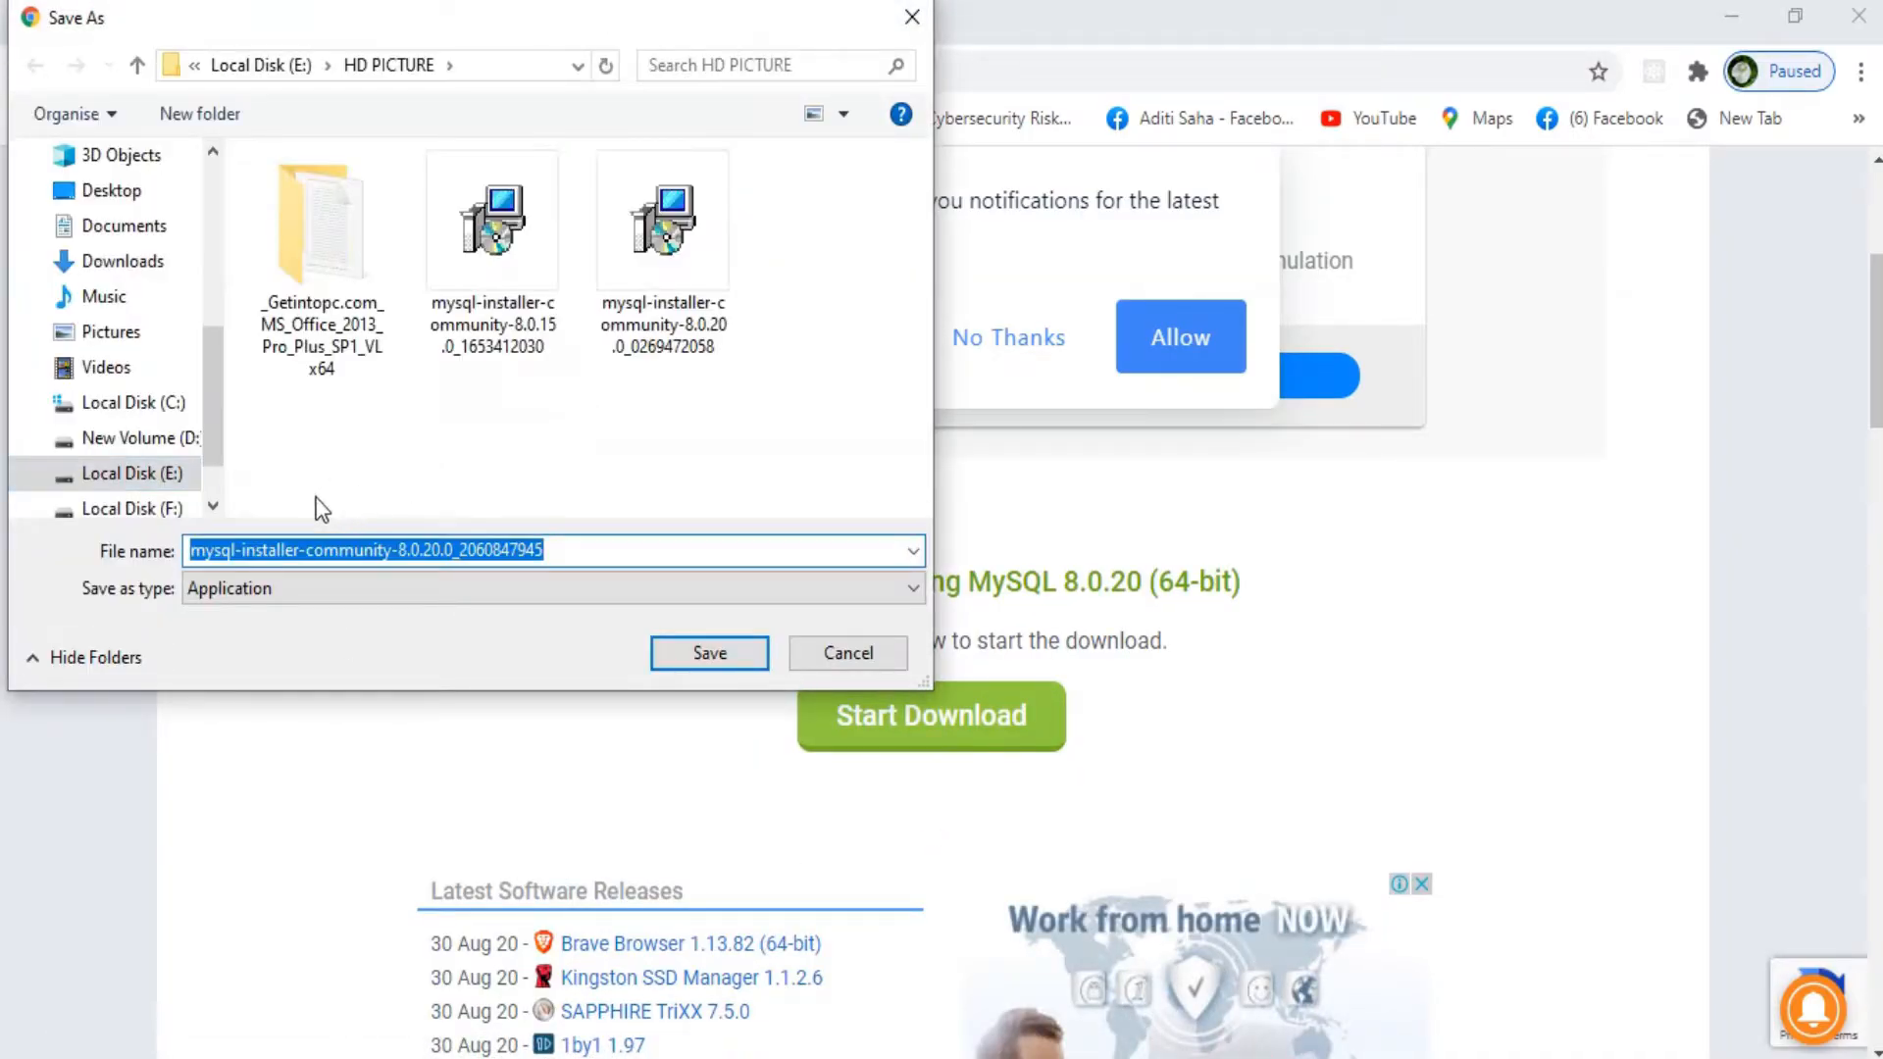
left_click(696, 653)
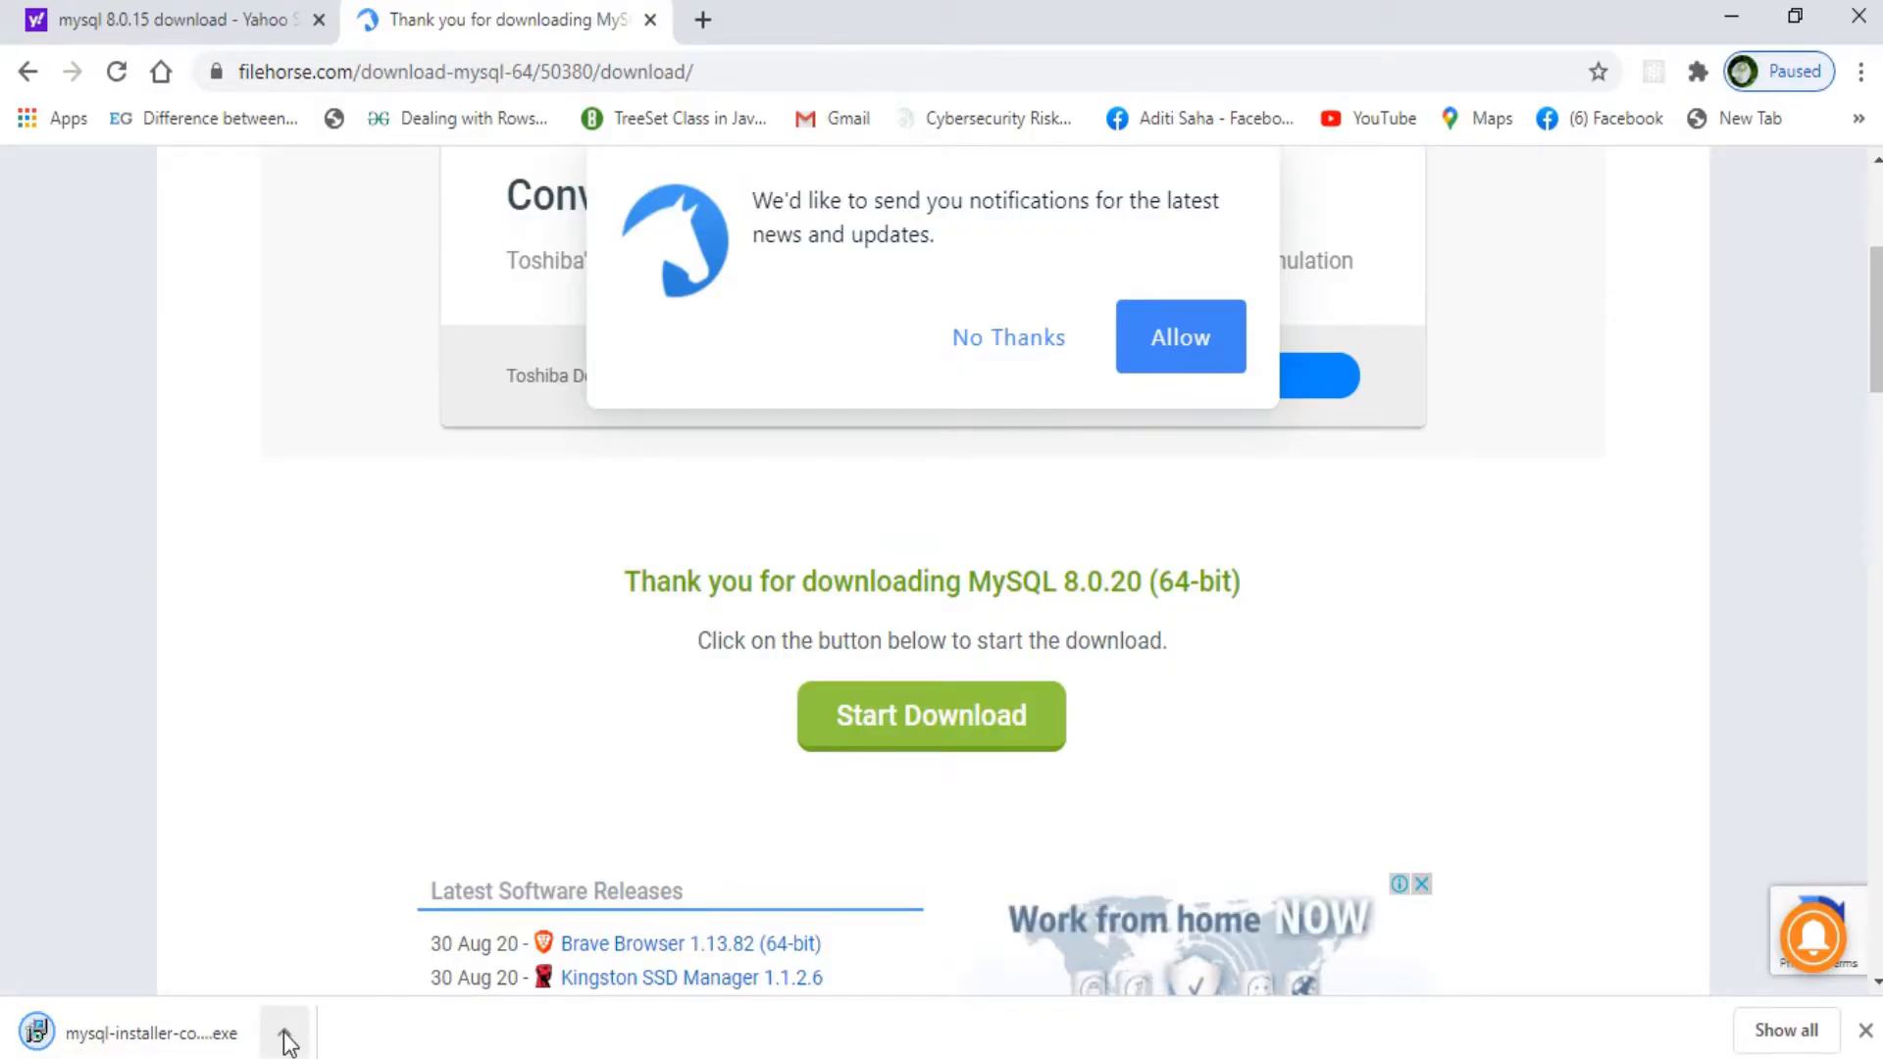
left_click(284, 1032)
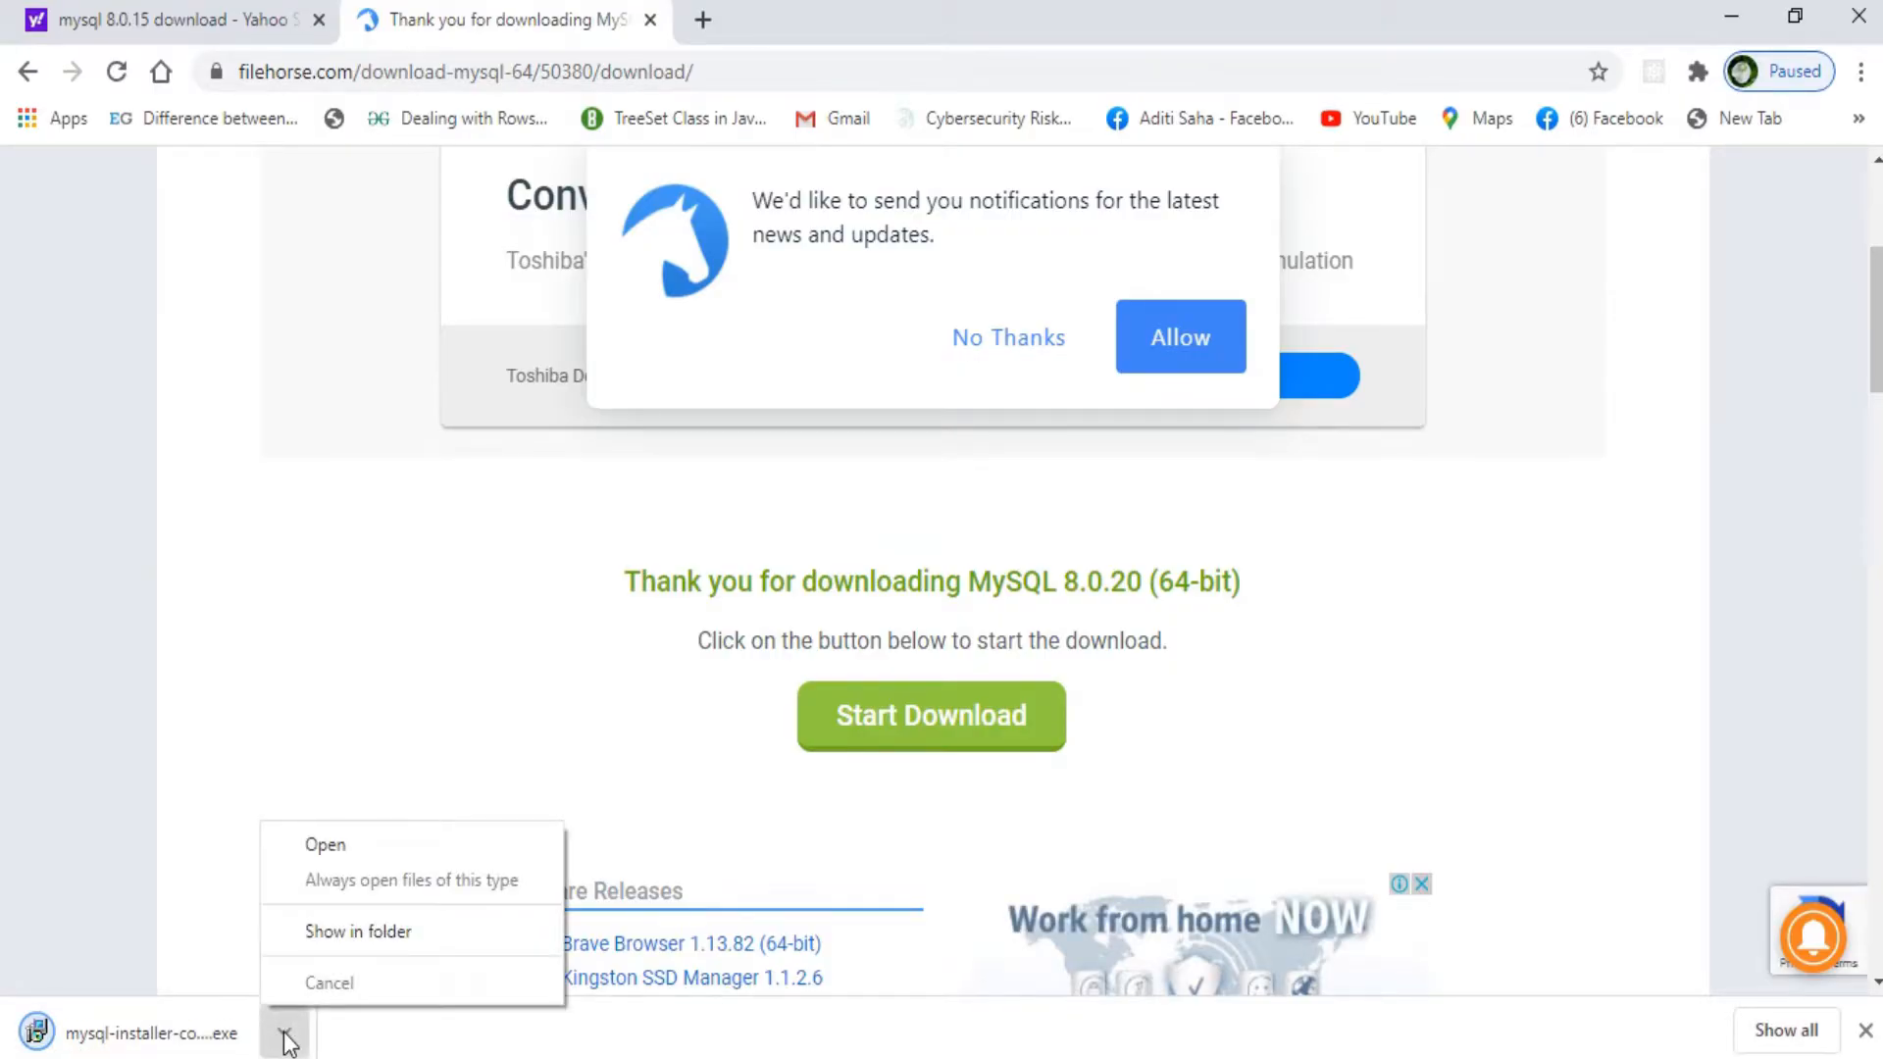
Step: Show the downloaded mysql-installer-community-8.0.20 file in its folder and run it
left_click(378, 932)
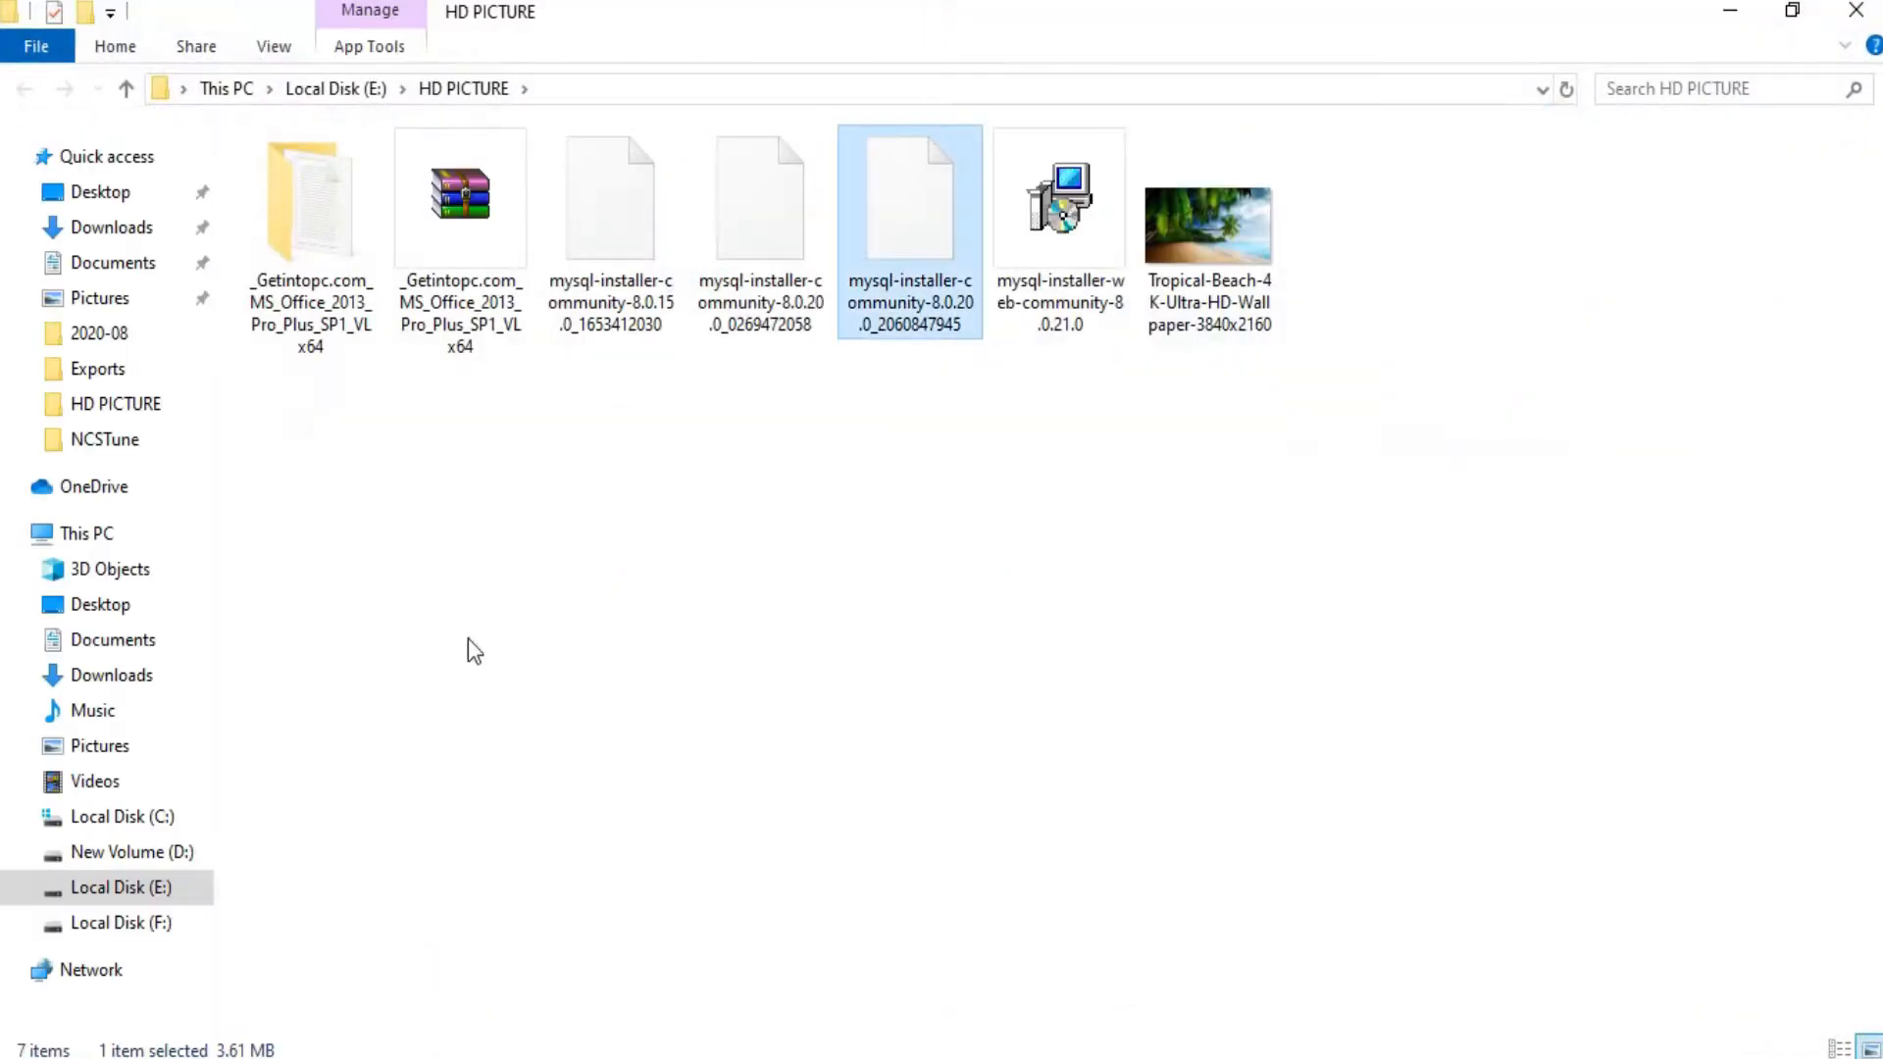
double_click(898, 304)
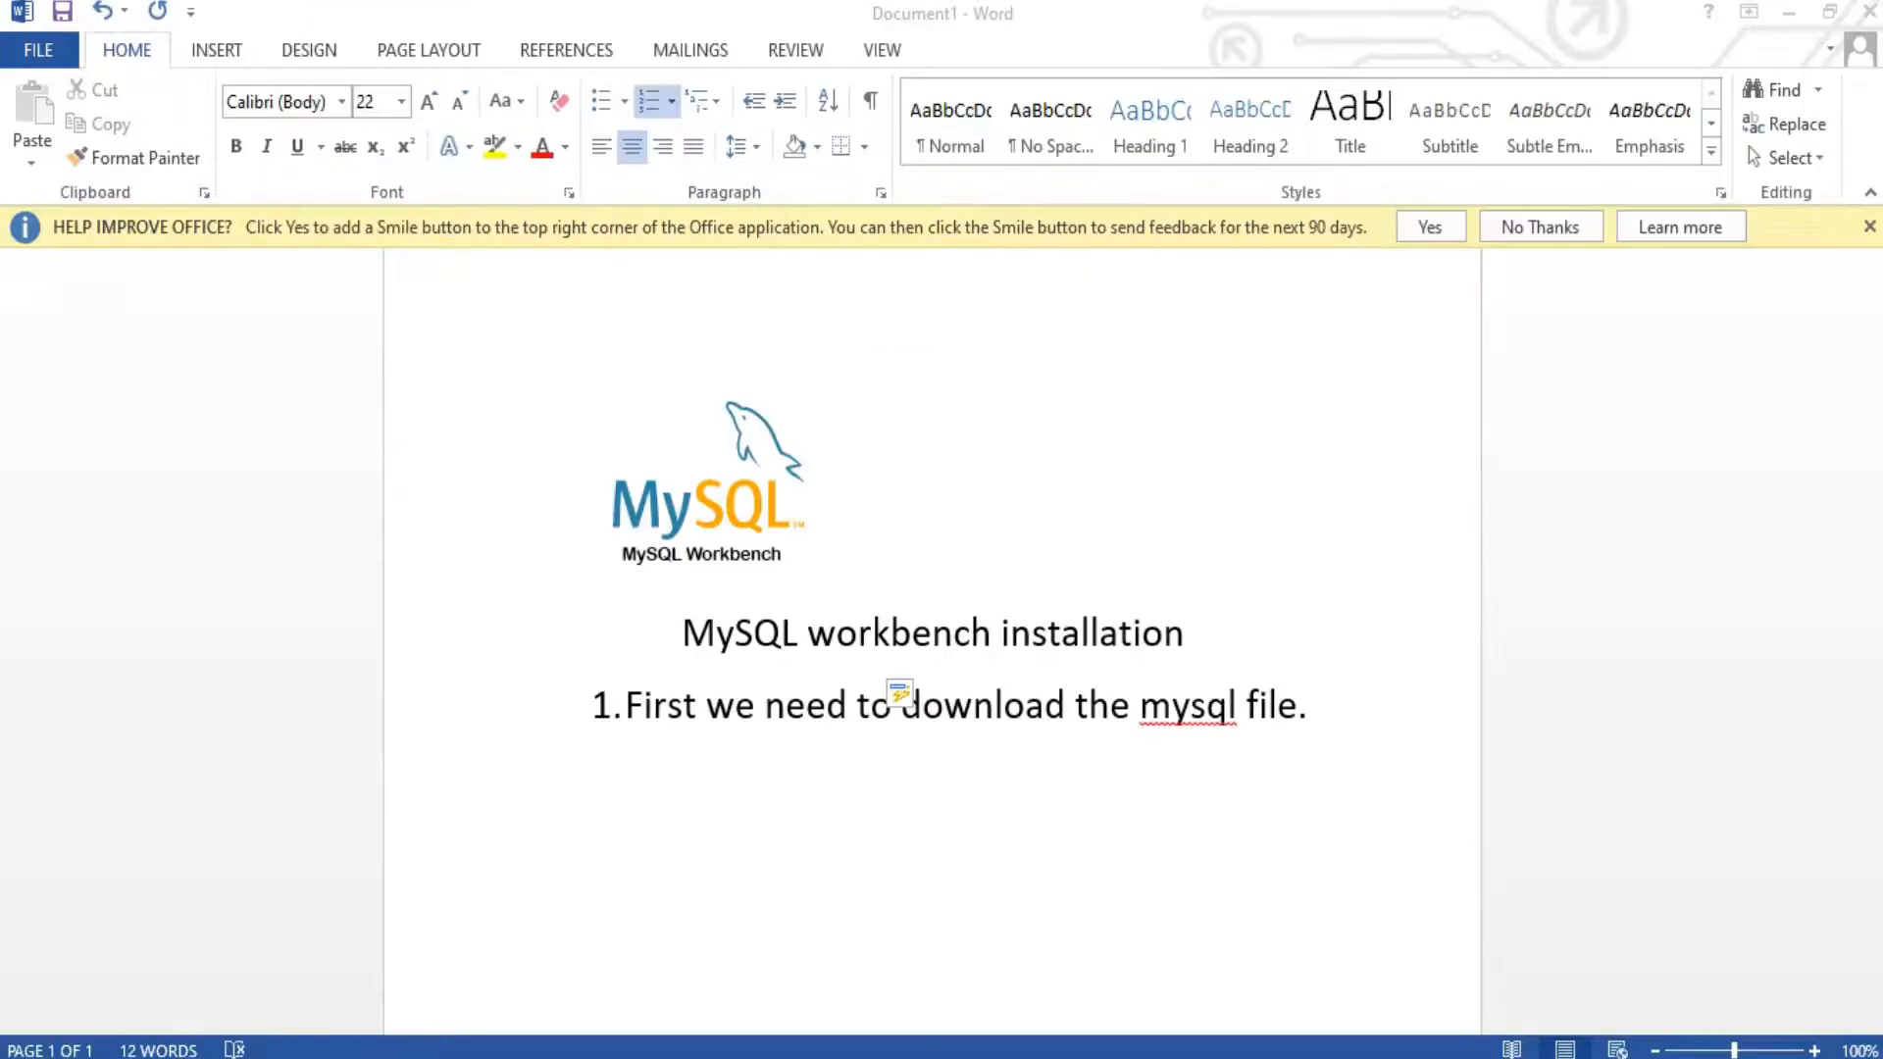
Step: Accept the offer in MySQL Setup so 8.0.20 starts downloading, and move its window aside
left_click(1328, 708)
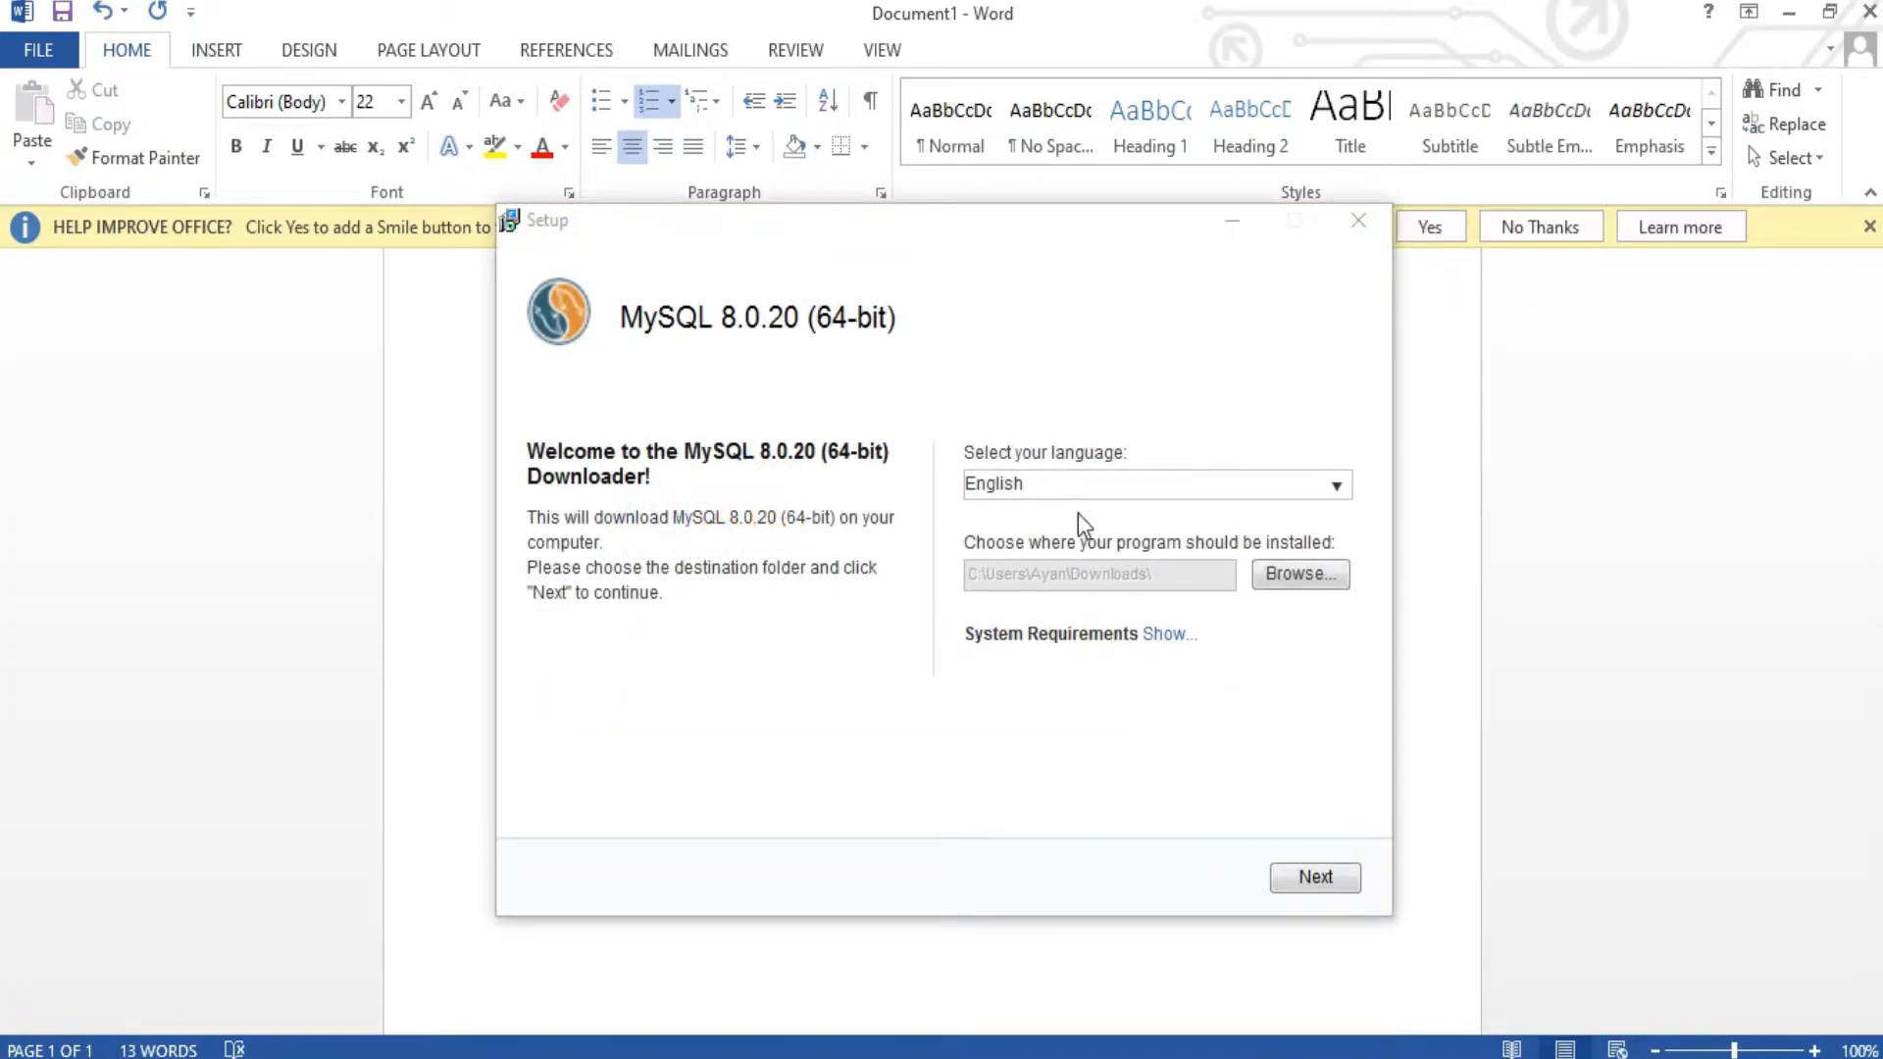
left_click(1315, 880)
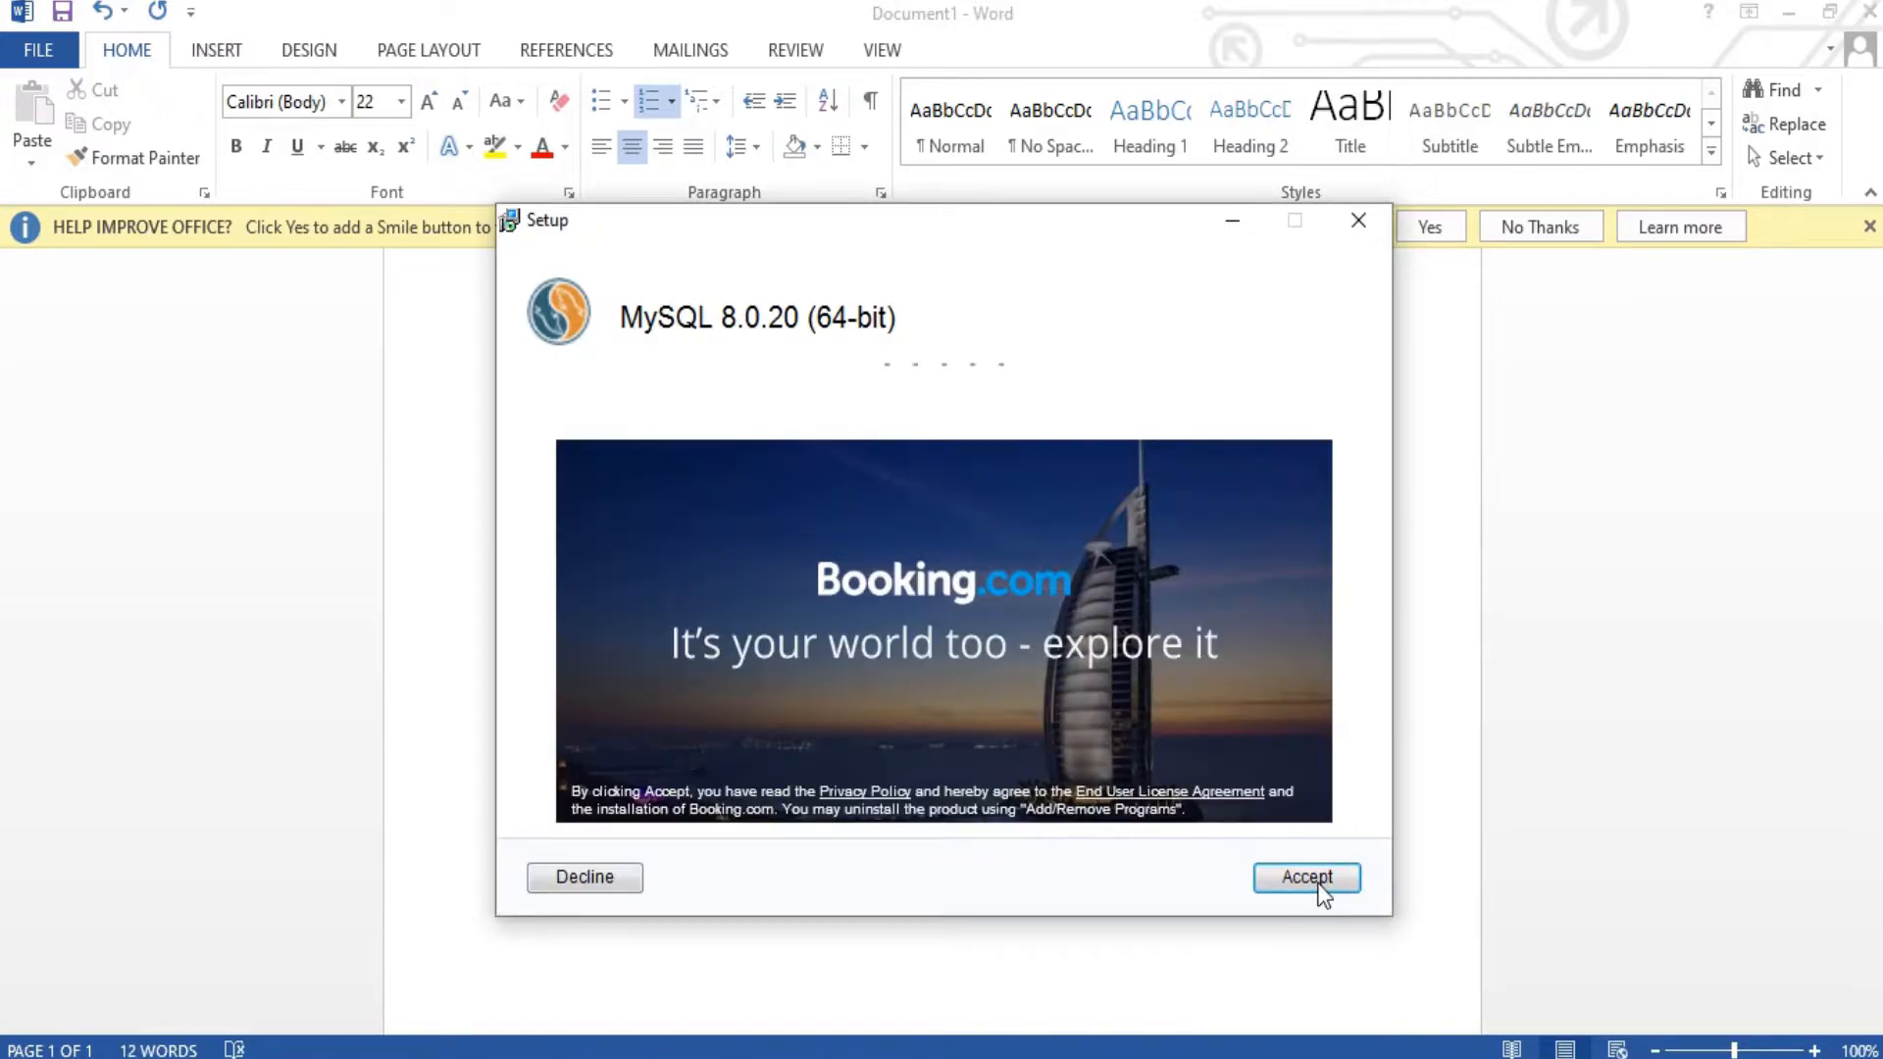
left_click(1318, 882)
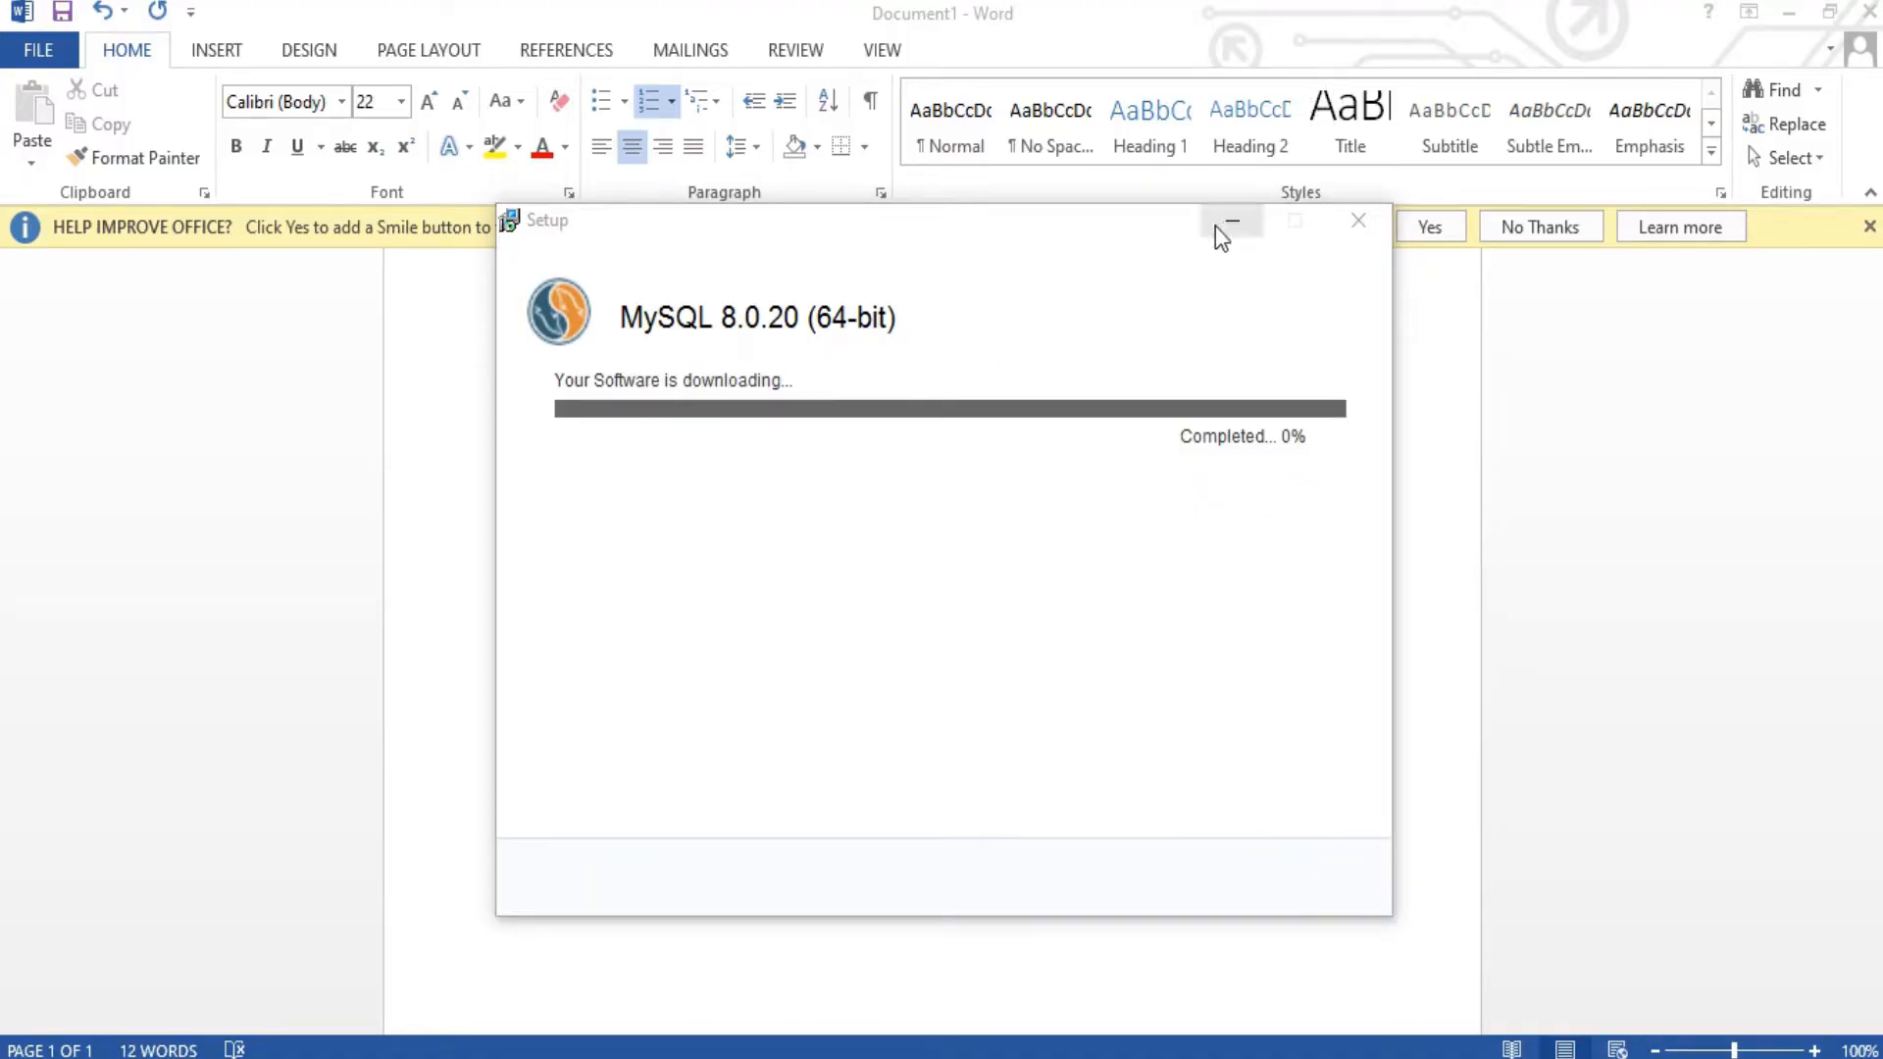
left_click_drag(997, 251, 508, 269)
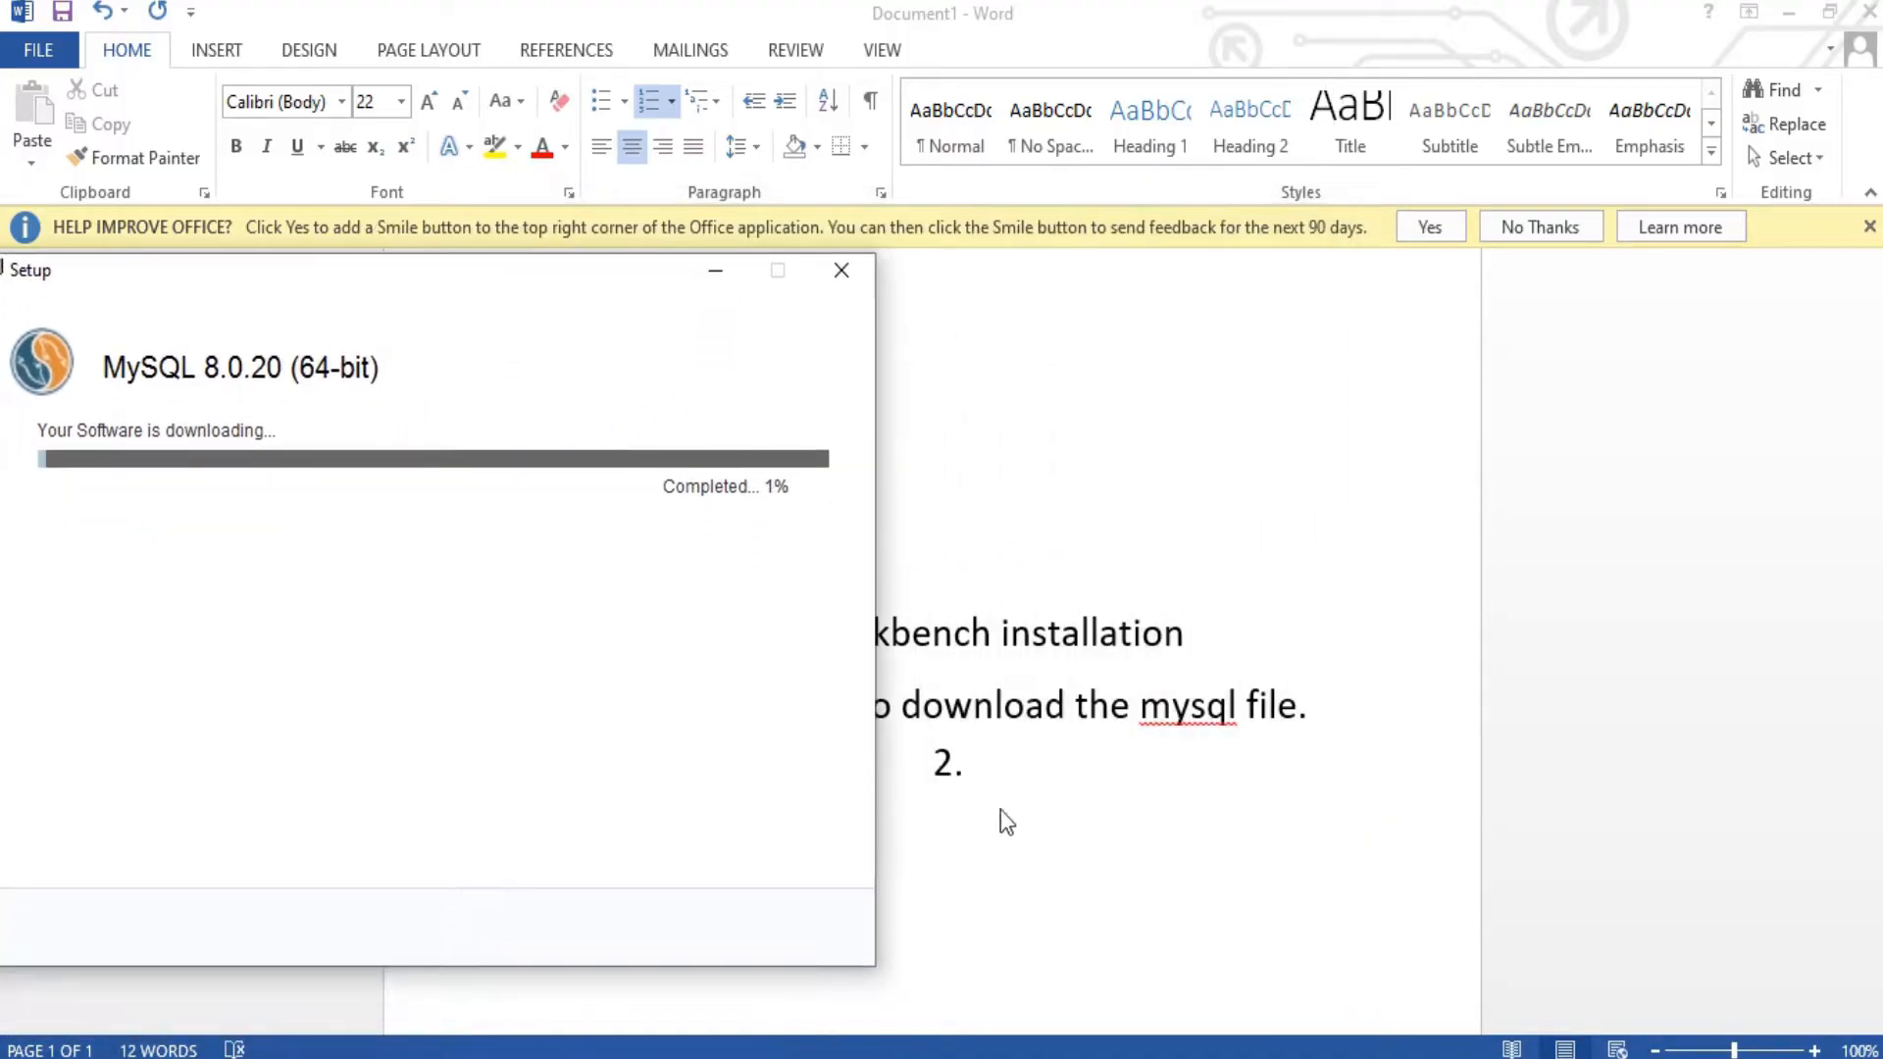
left_click(1029, 777)
Step: Type 'This will take some time to download source file' as the second numbered step
type("This")
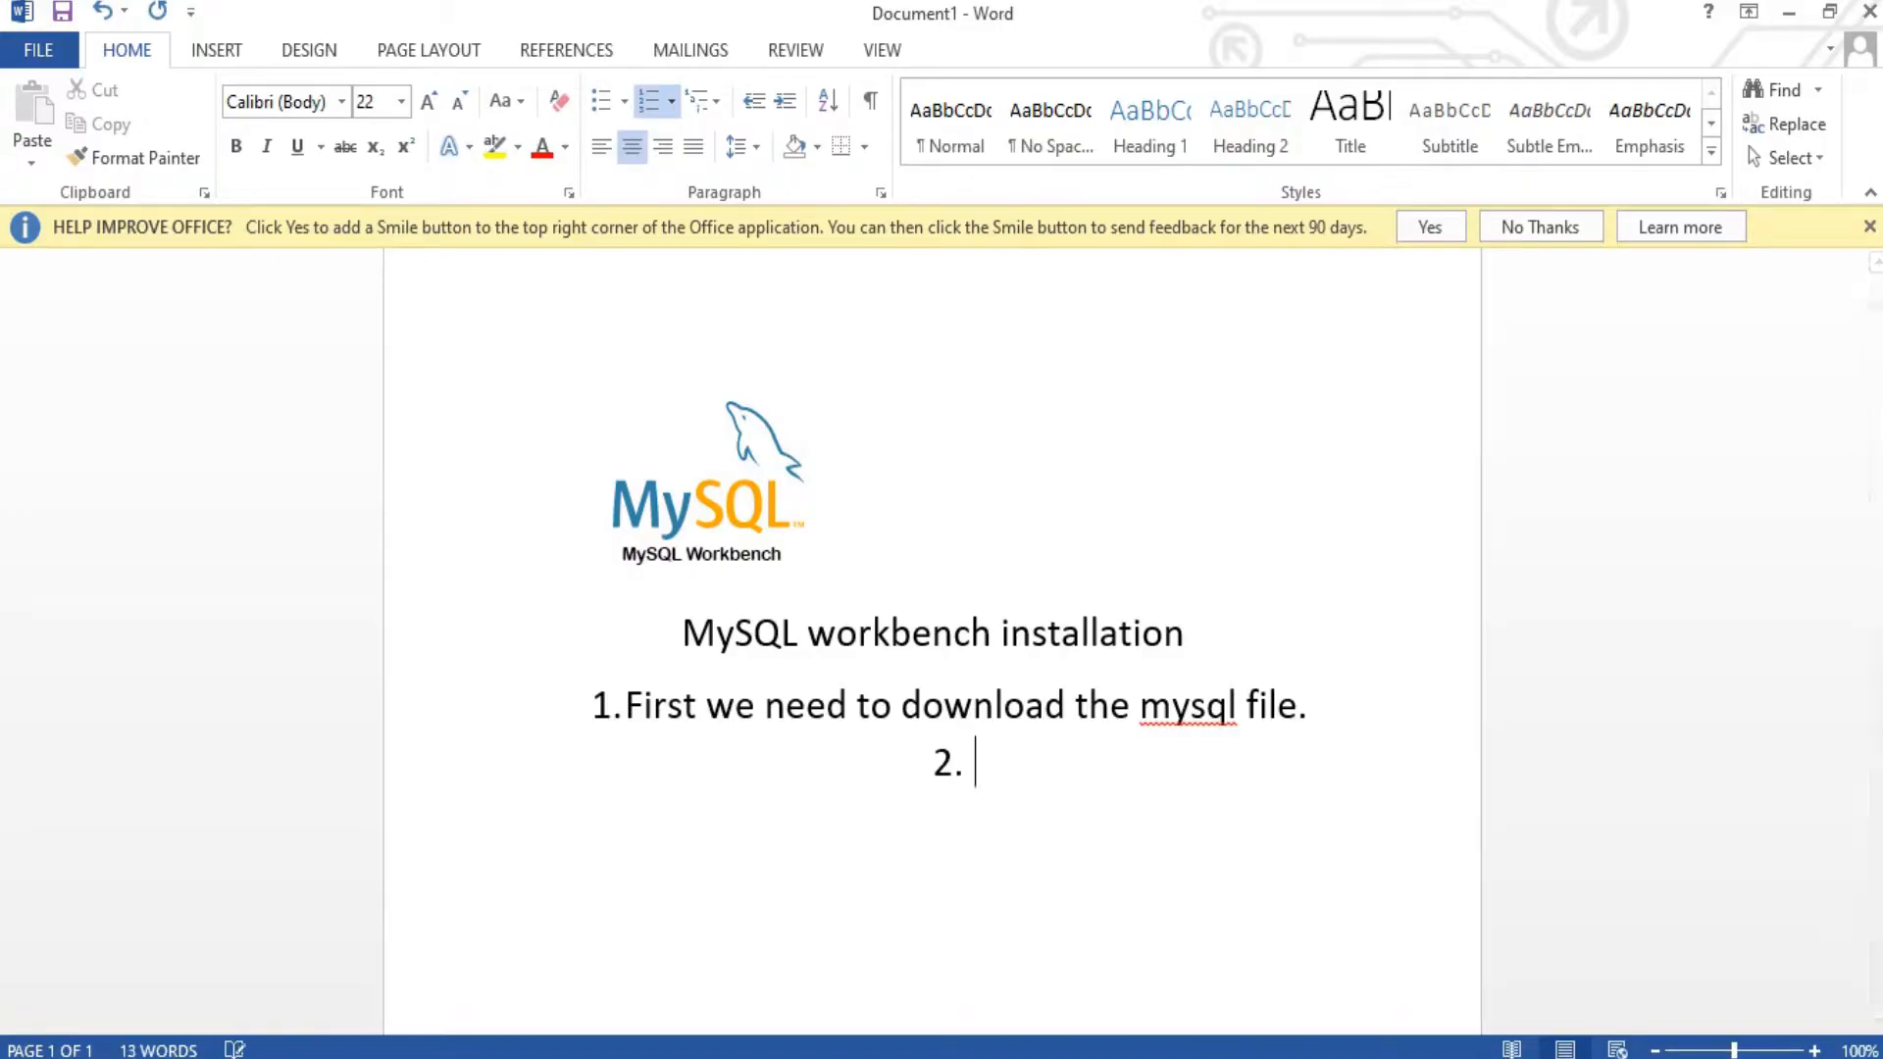
type(" will ")
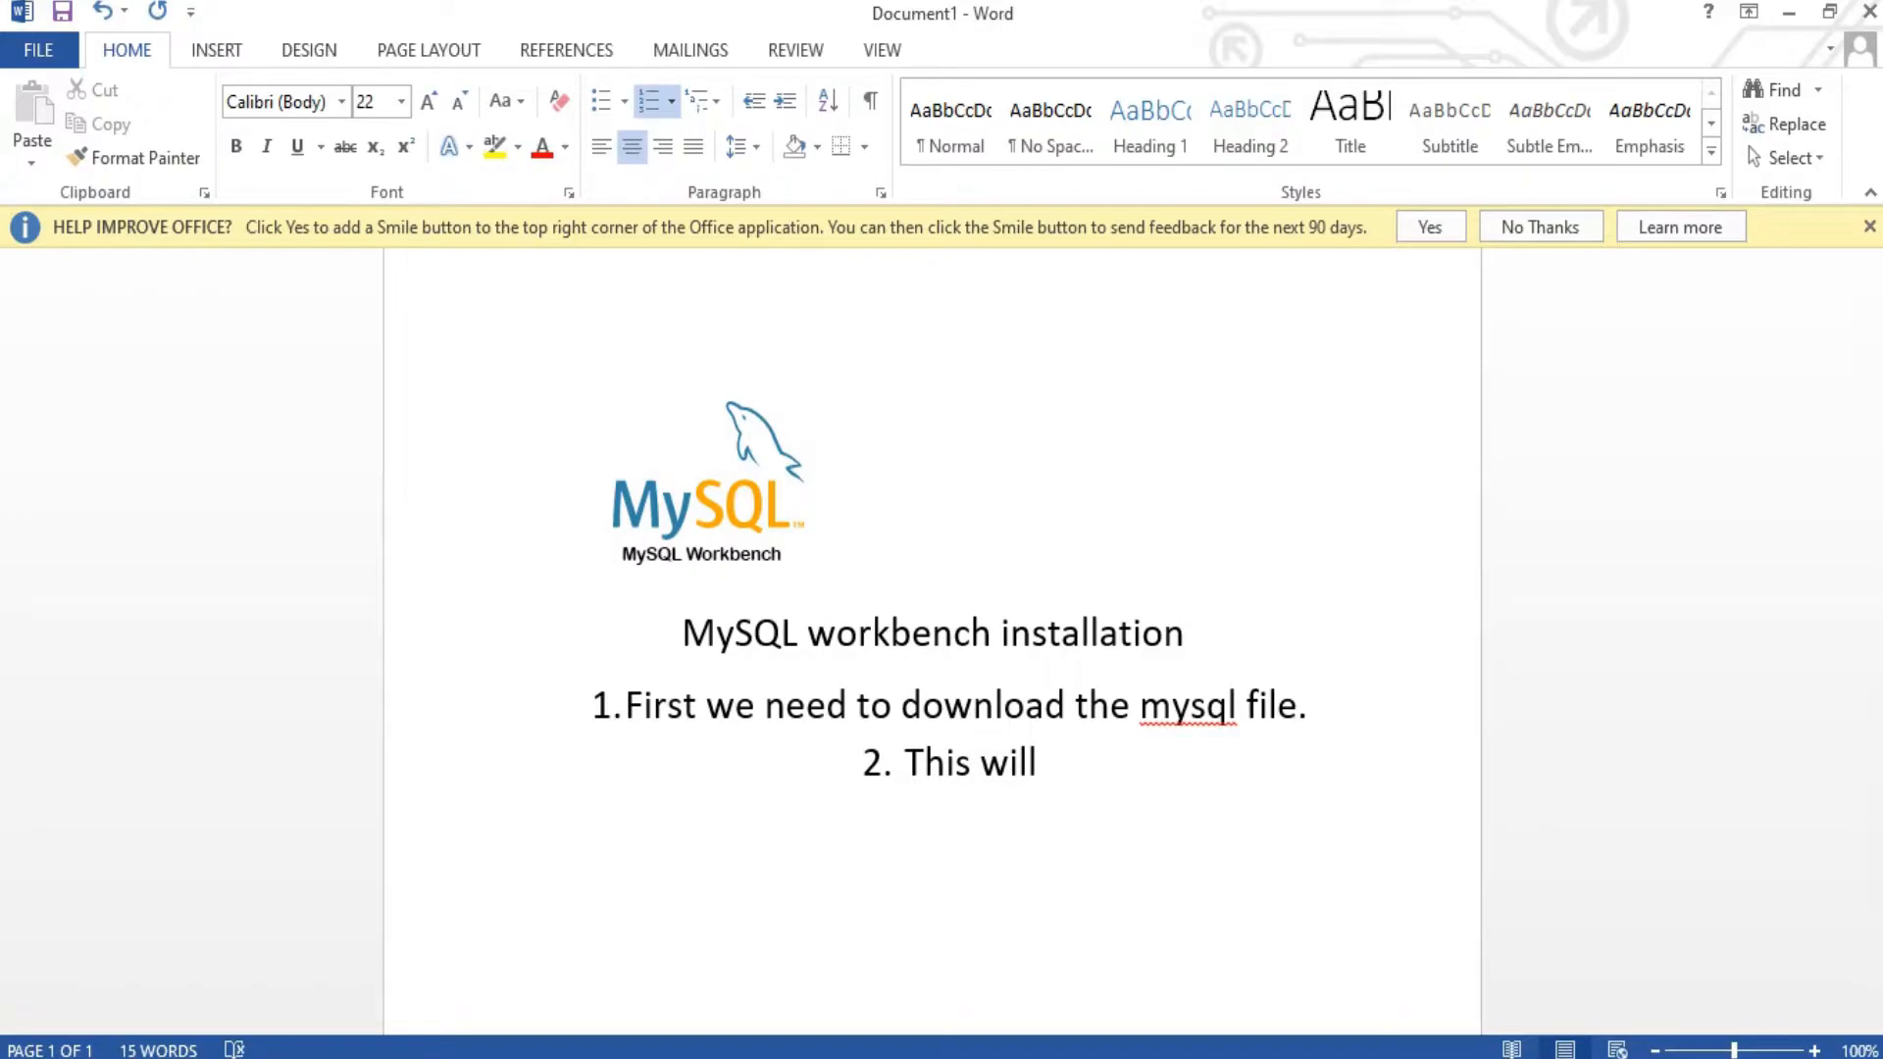
type("take some time to do")
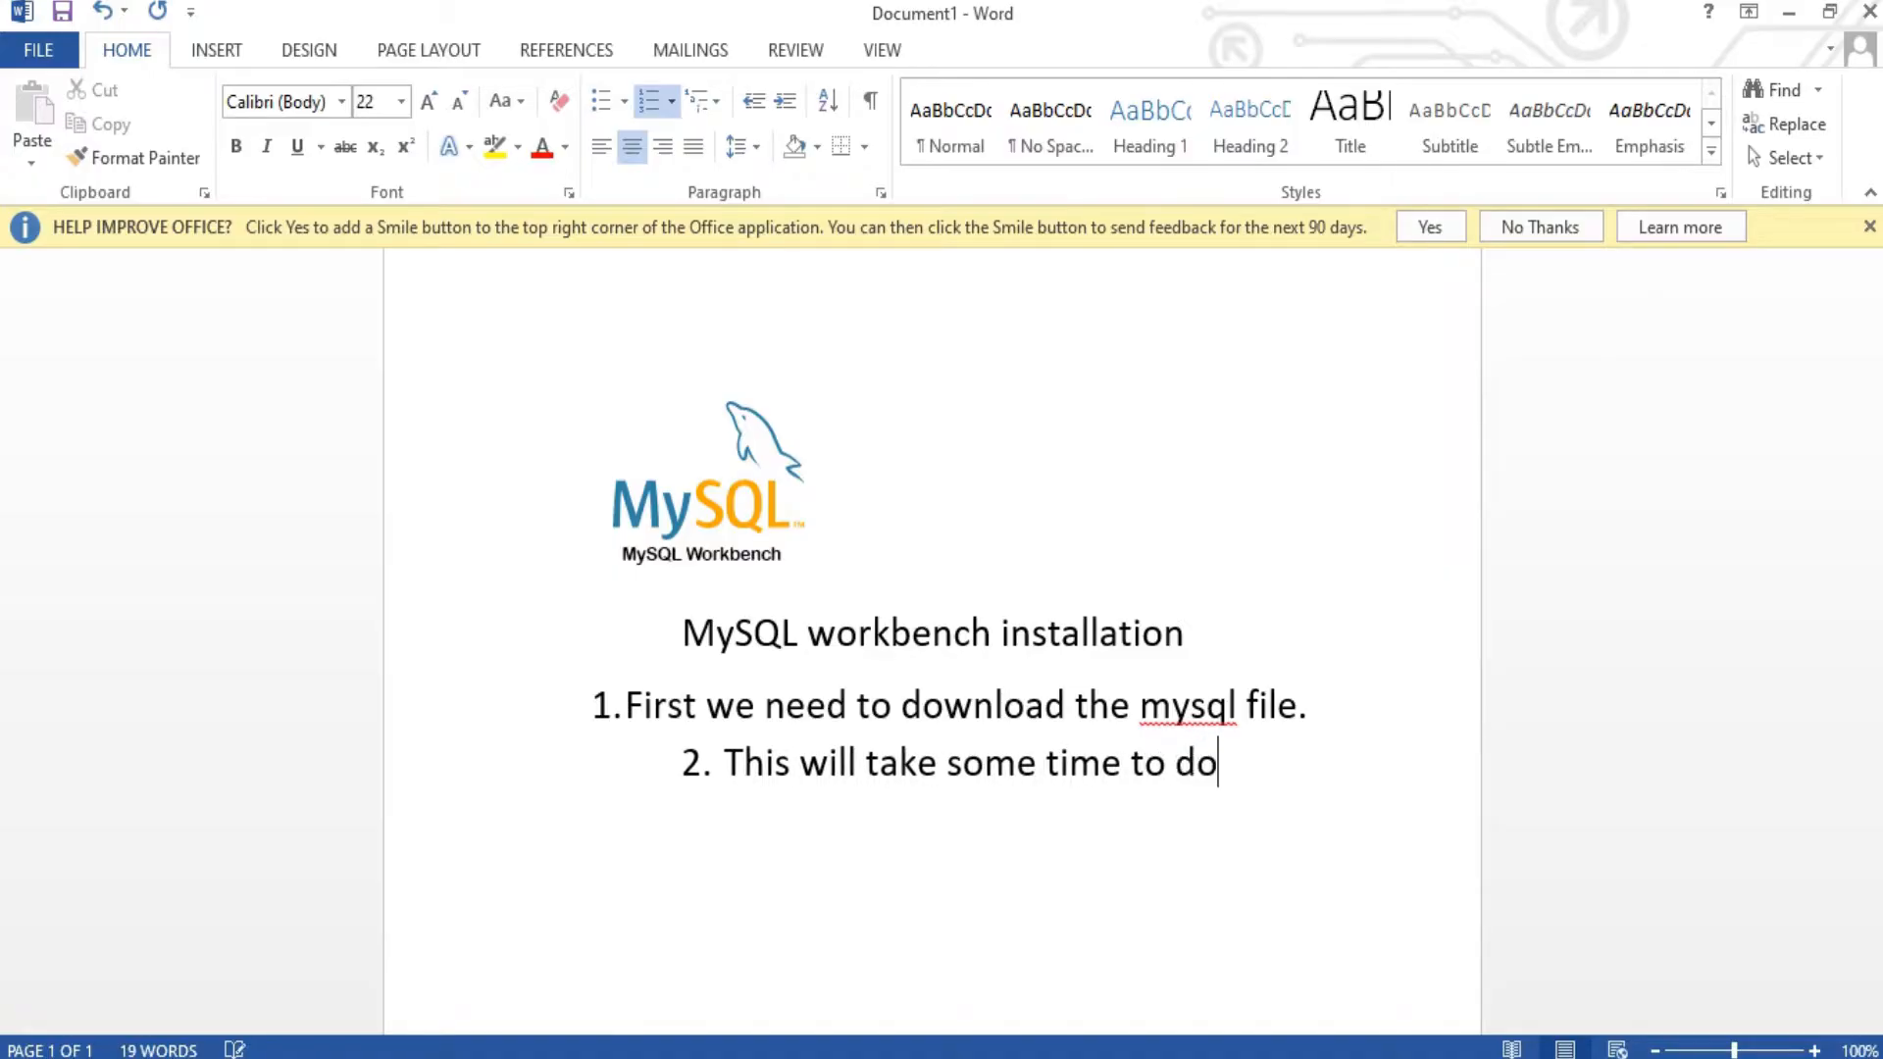
type("wnload")
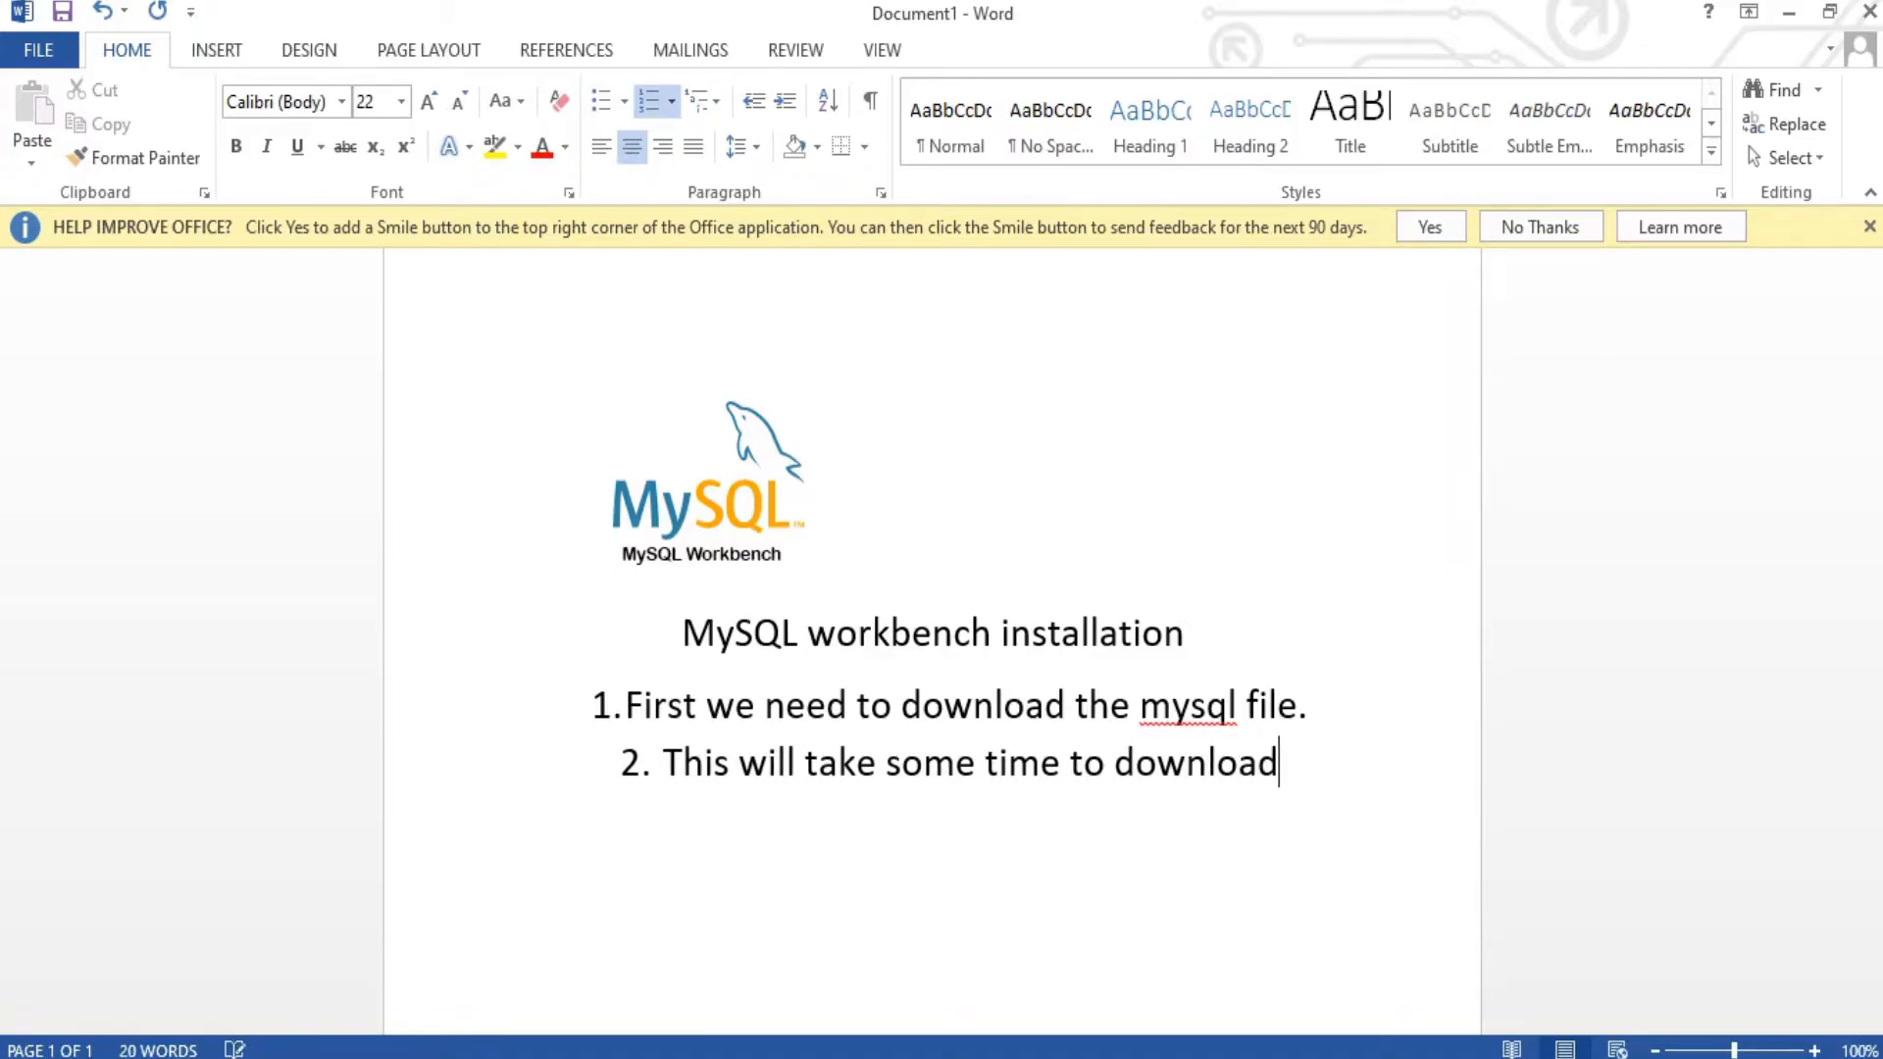
type(" sou")
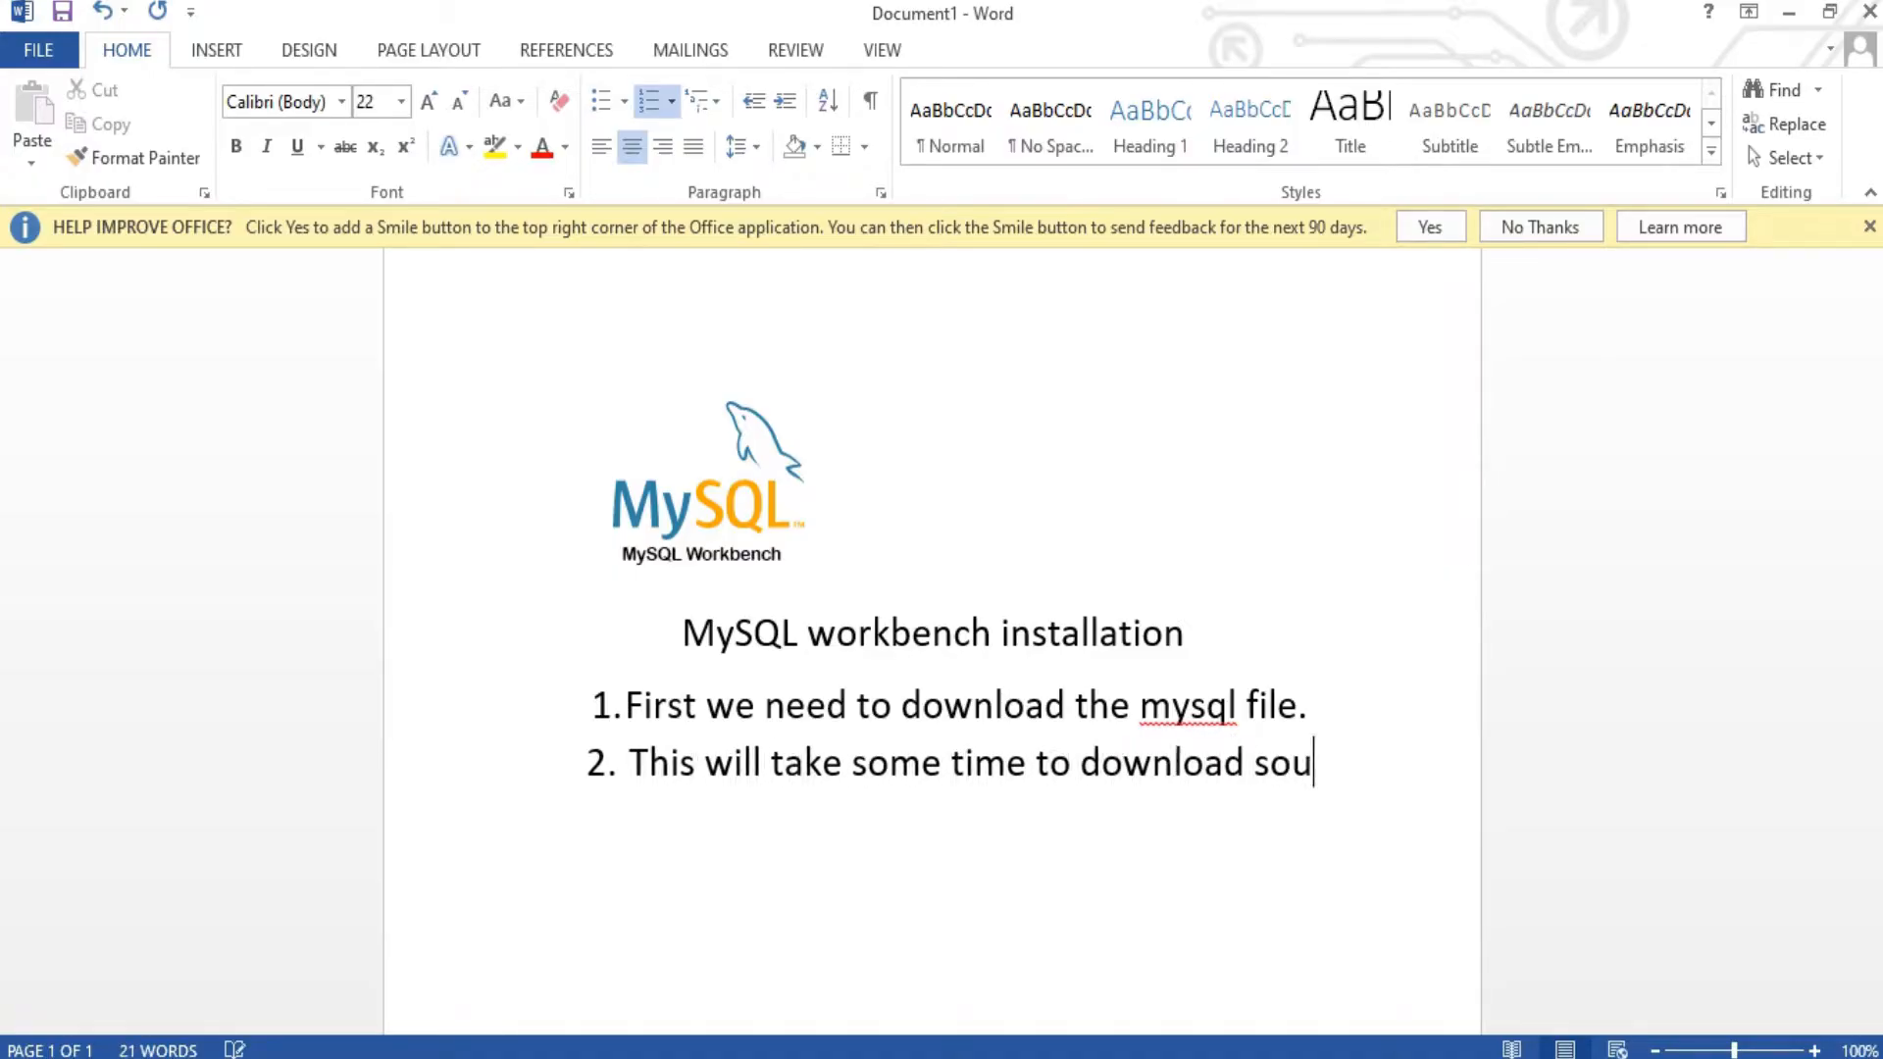
type("rce f")
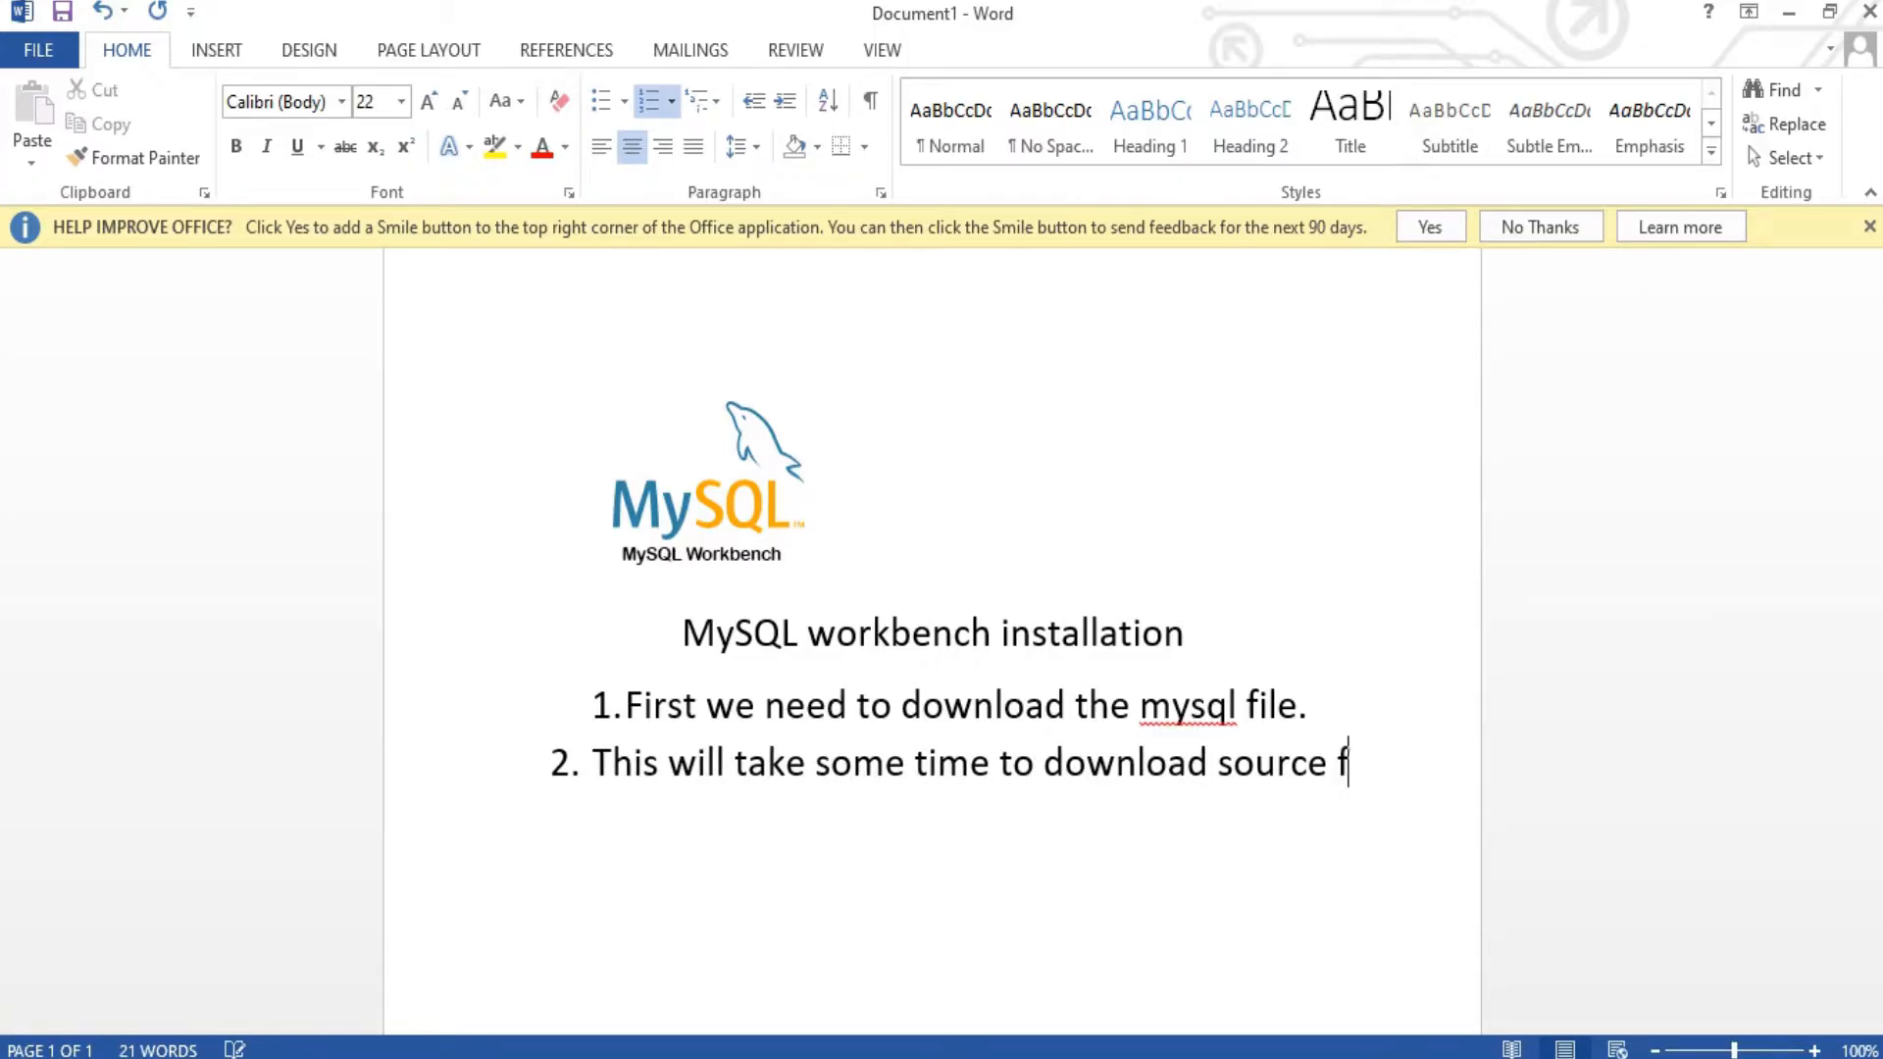
type("ile f")
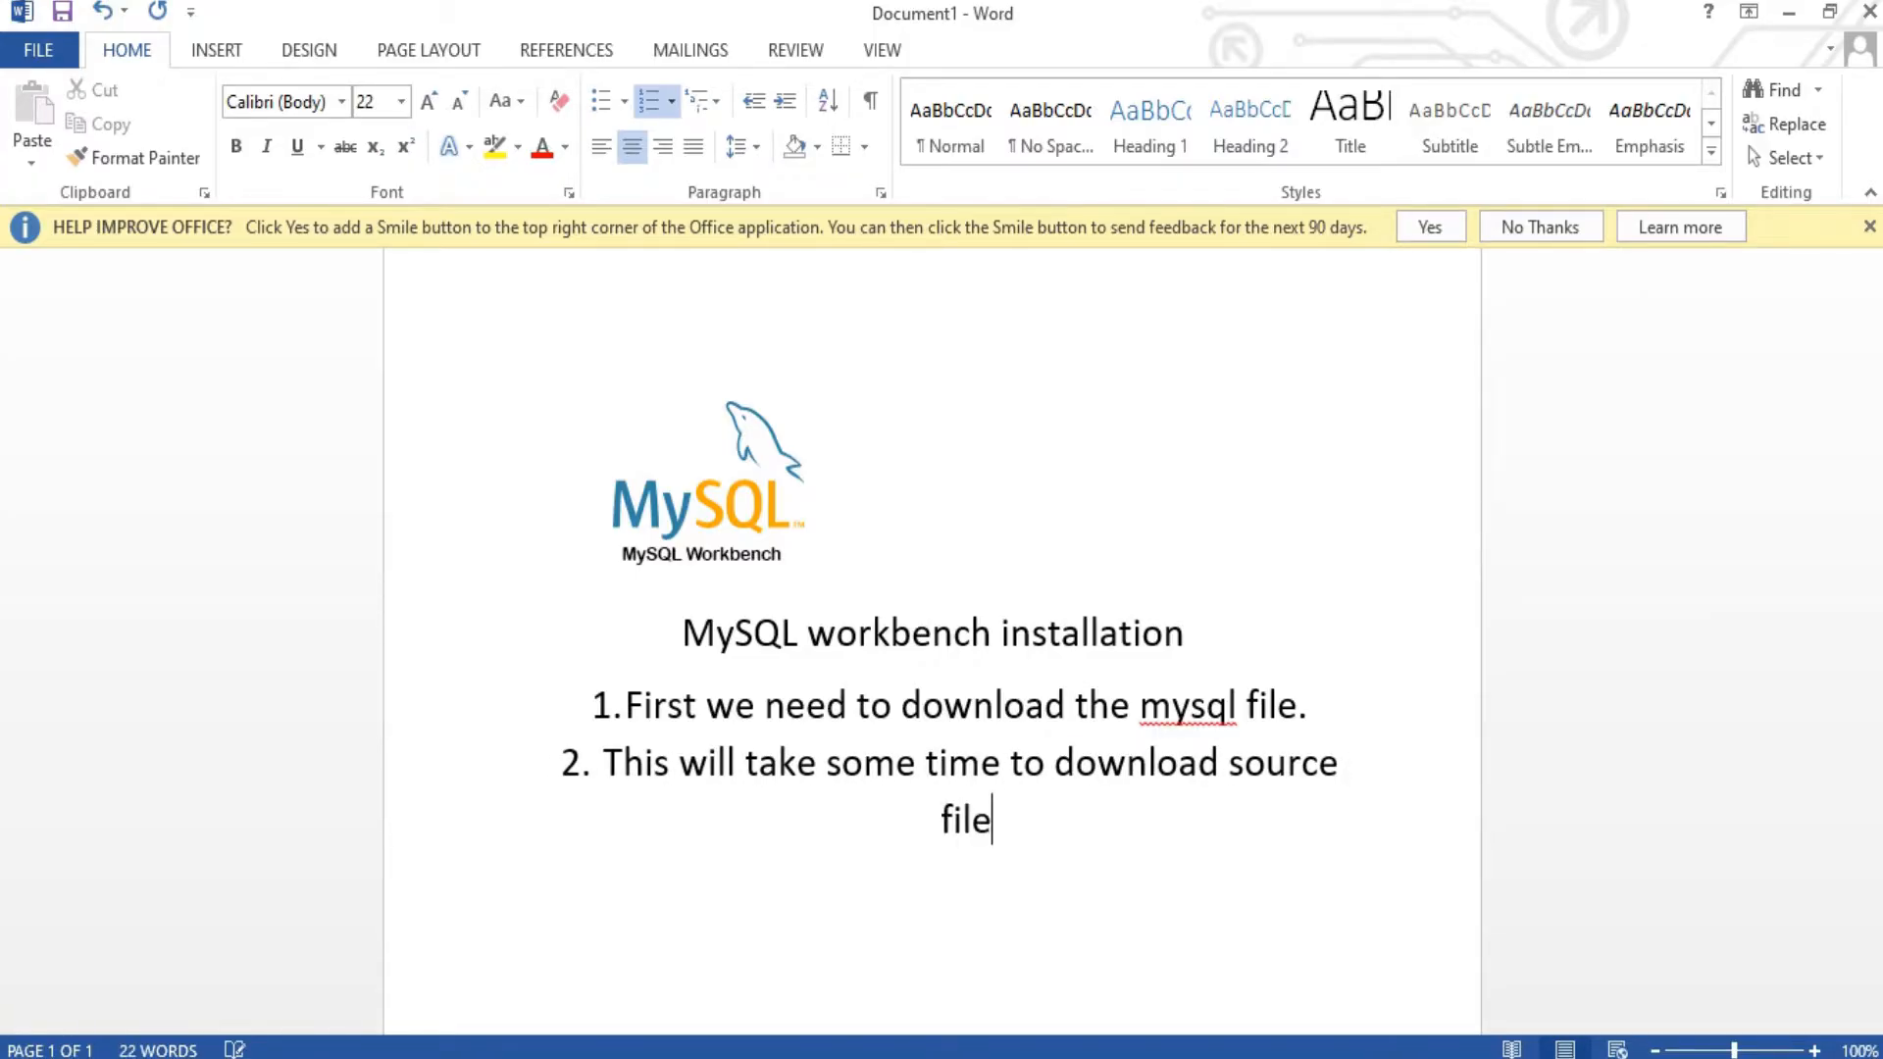
type("ro")
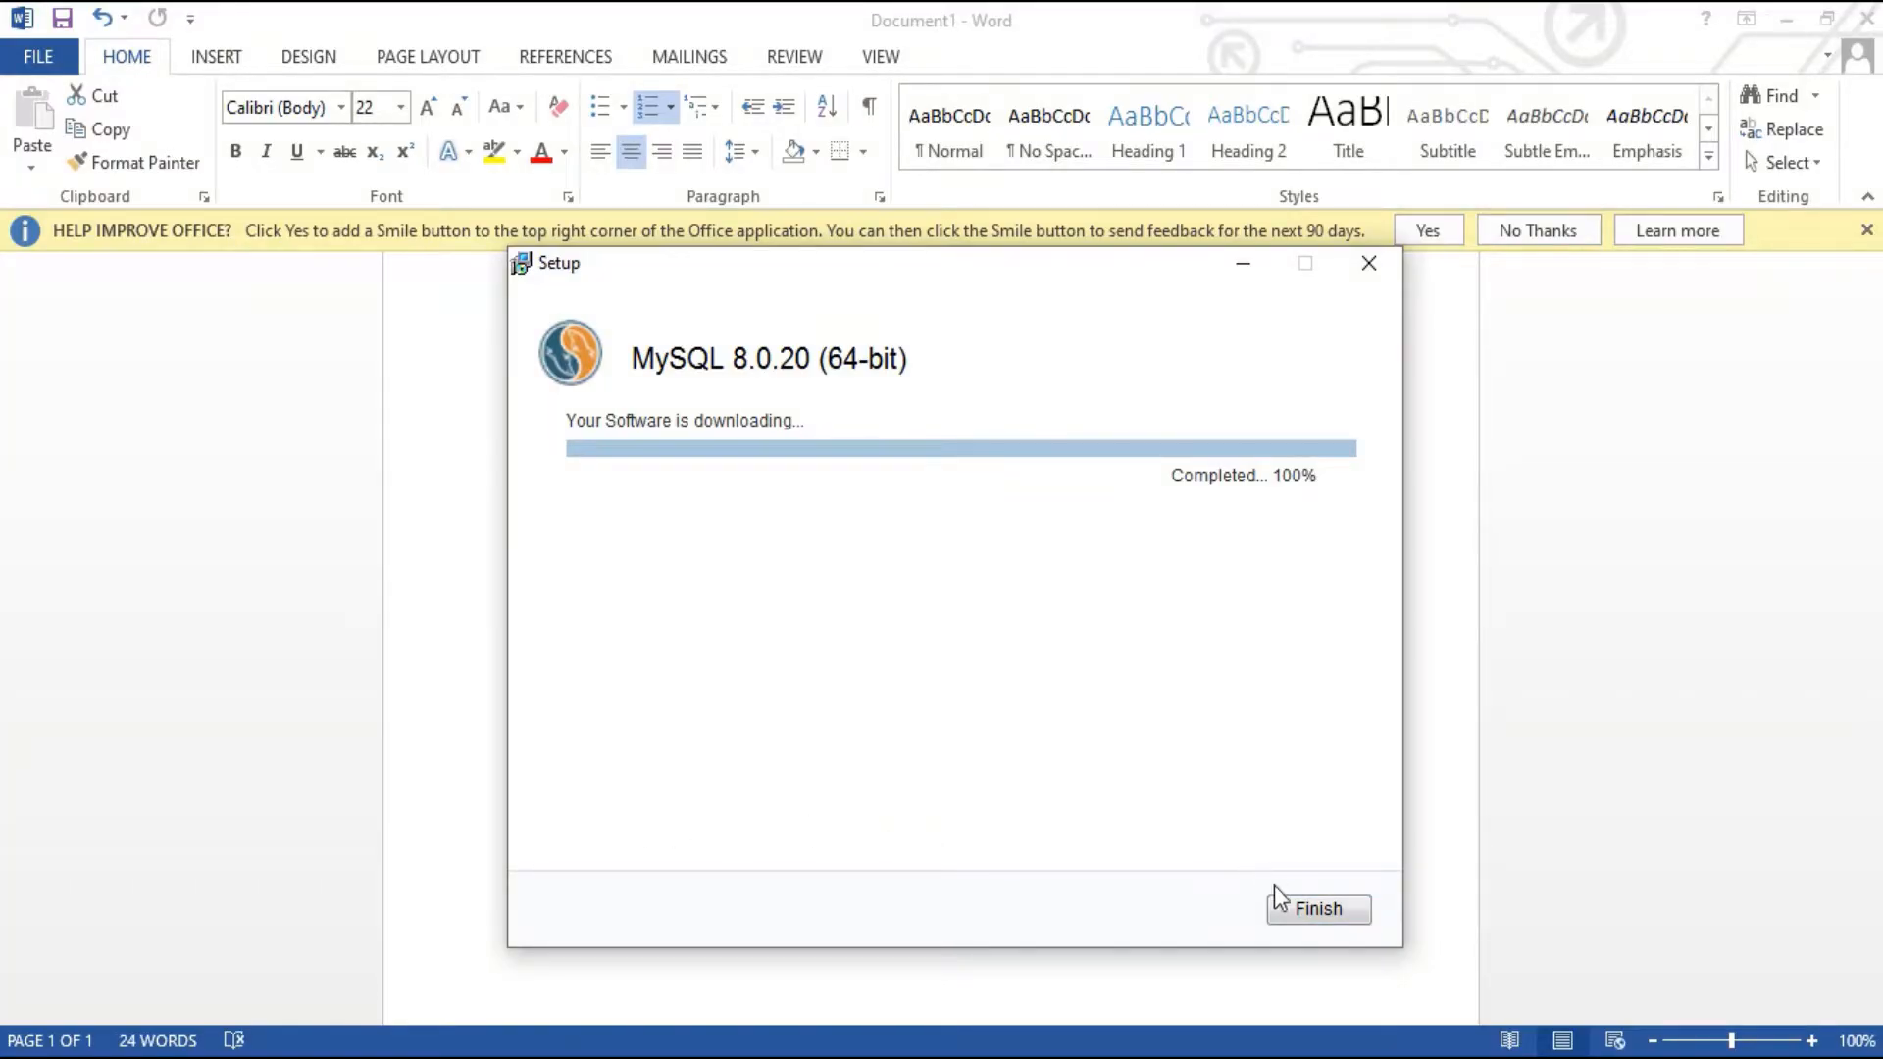
Step: Install all twelve MySQL 8.0.20 products until each shows Complete, then continue to configuration
left_click(1296, 912)
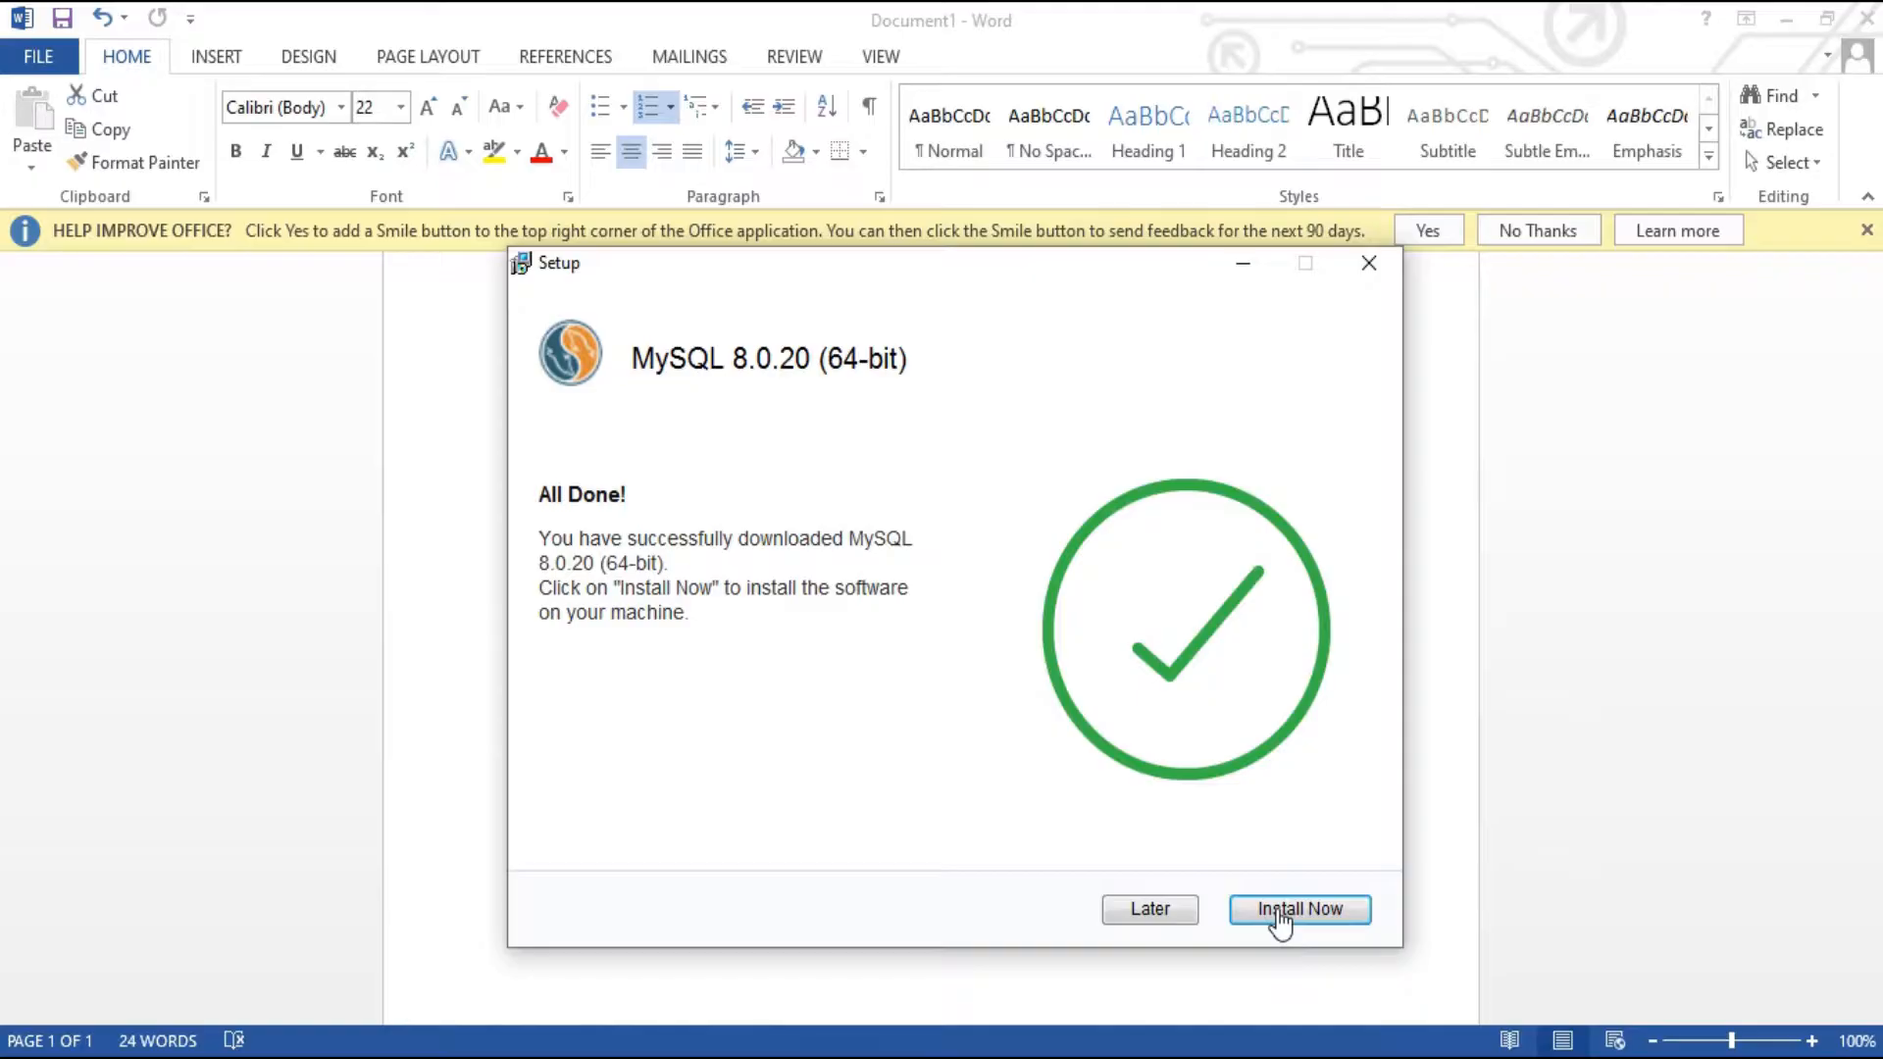
left_click(1279, 912)
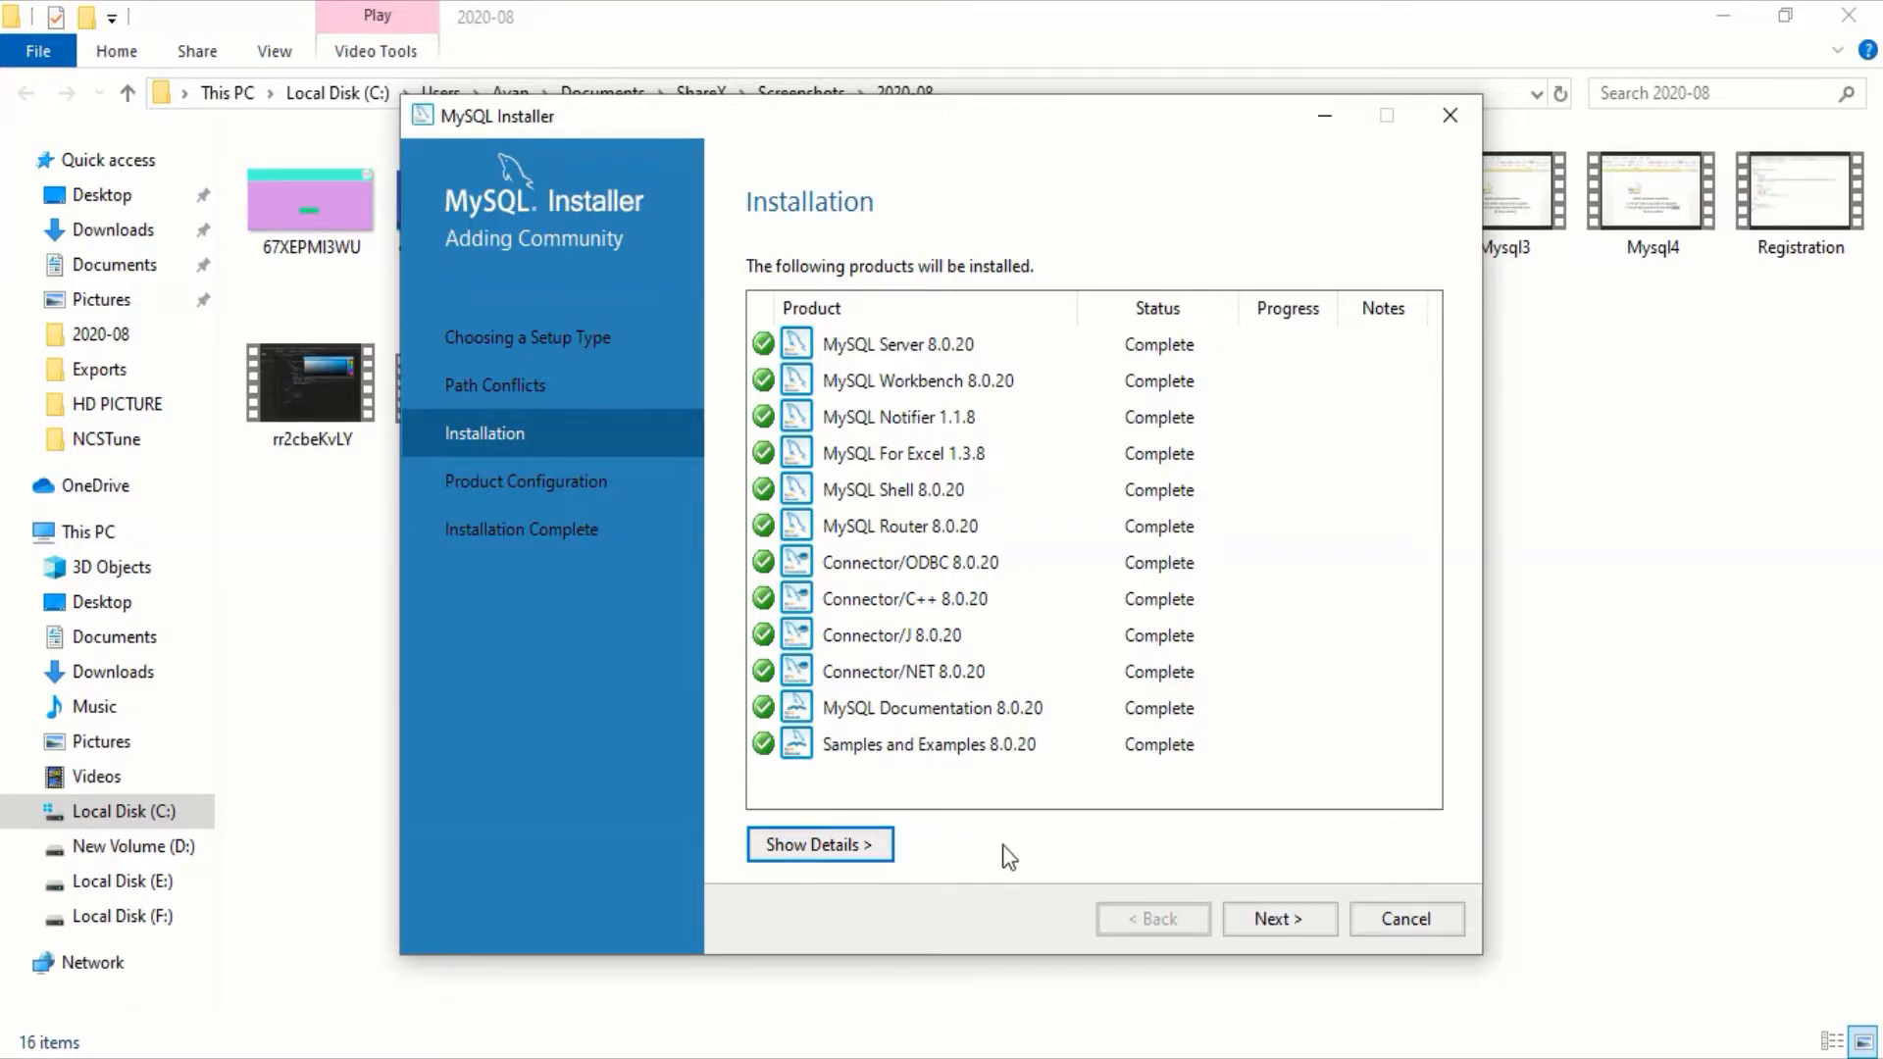
left_click(1267, 928)
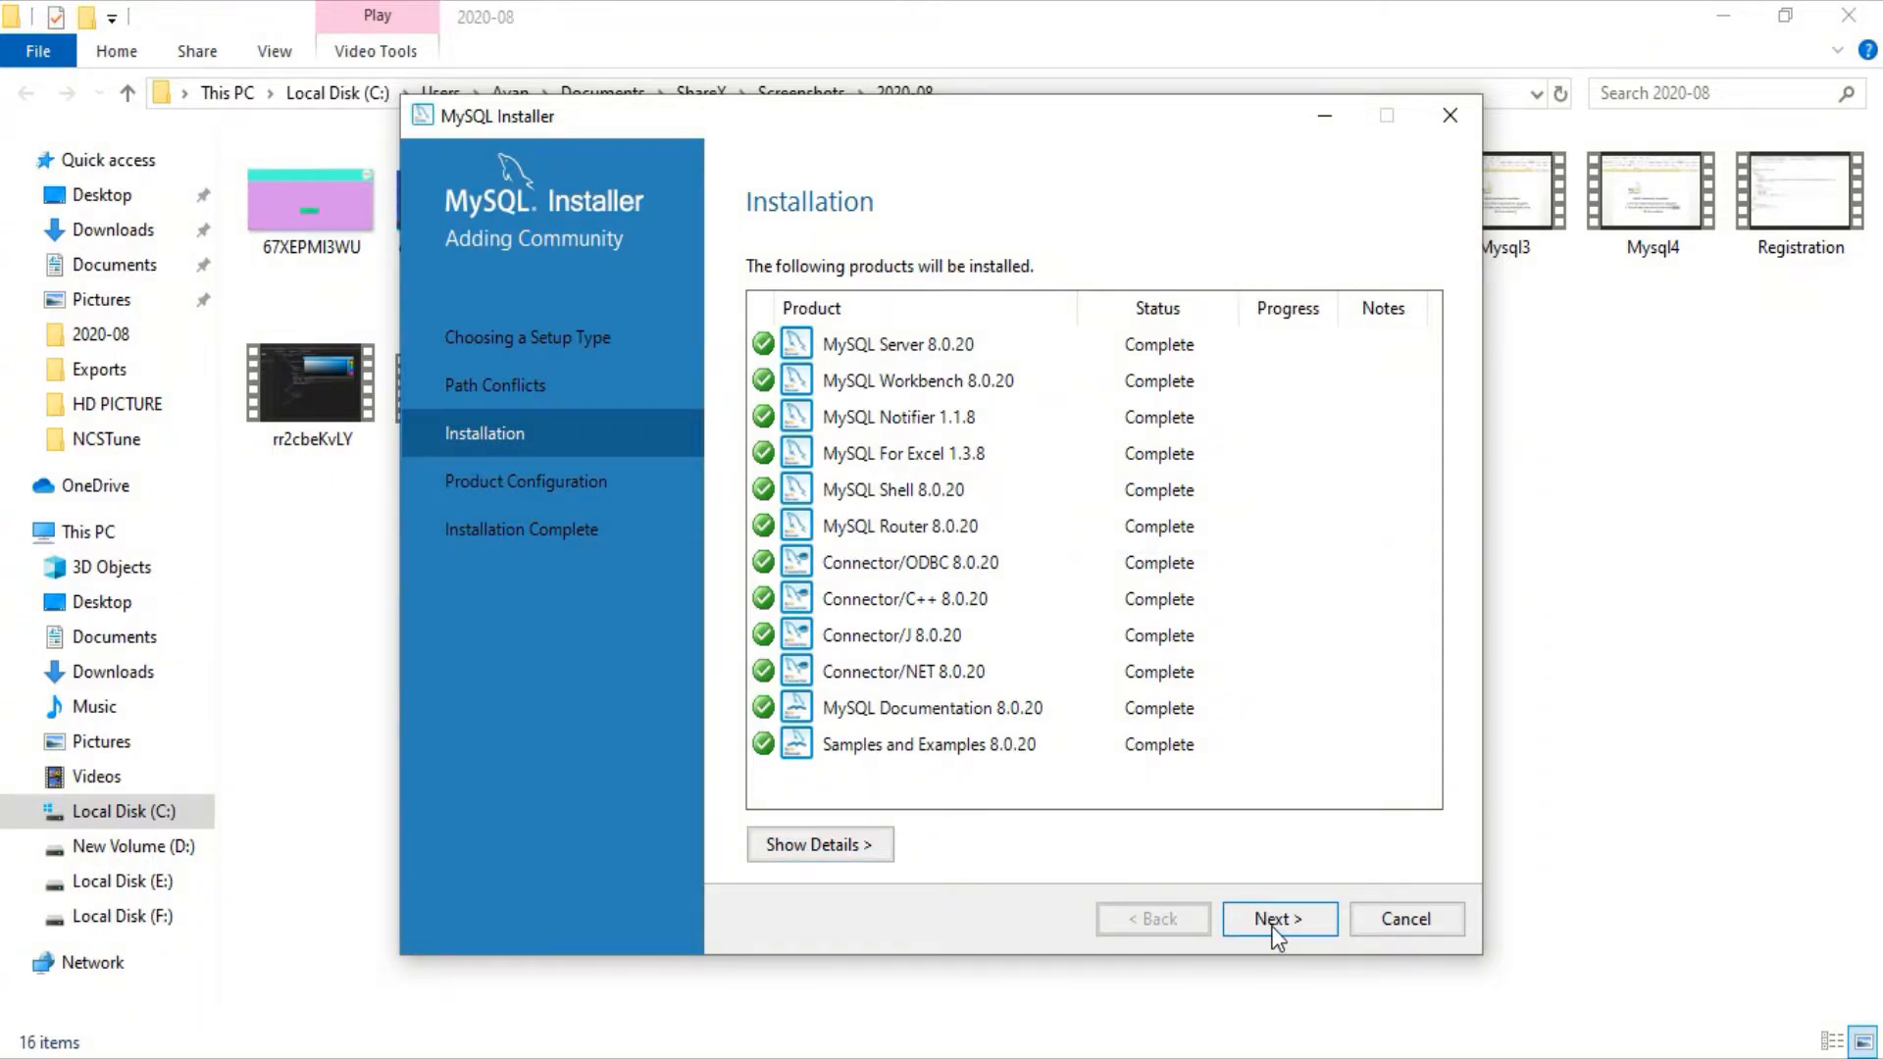
left_click(1275, 922)
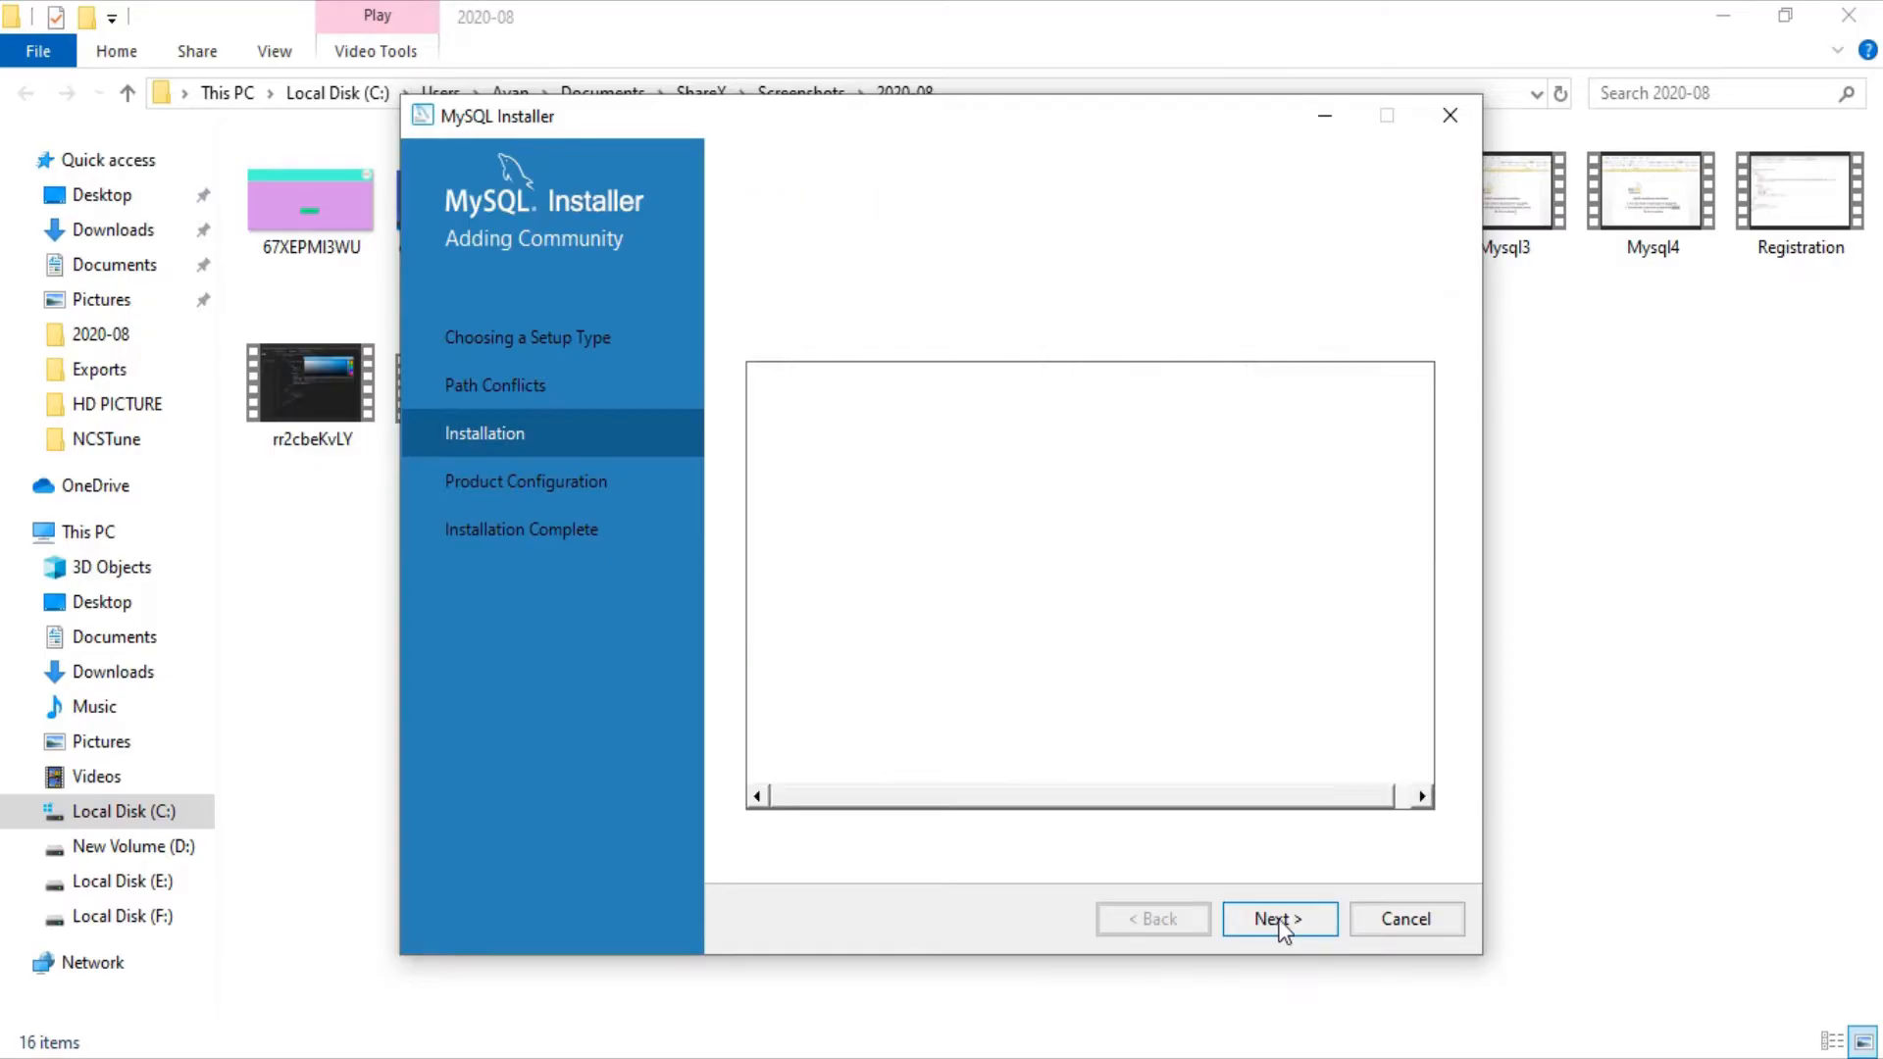
left_click(1275, 920)
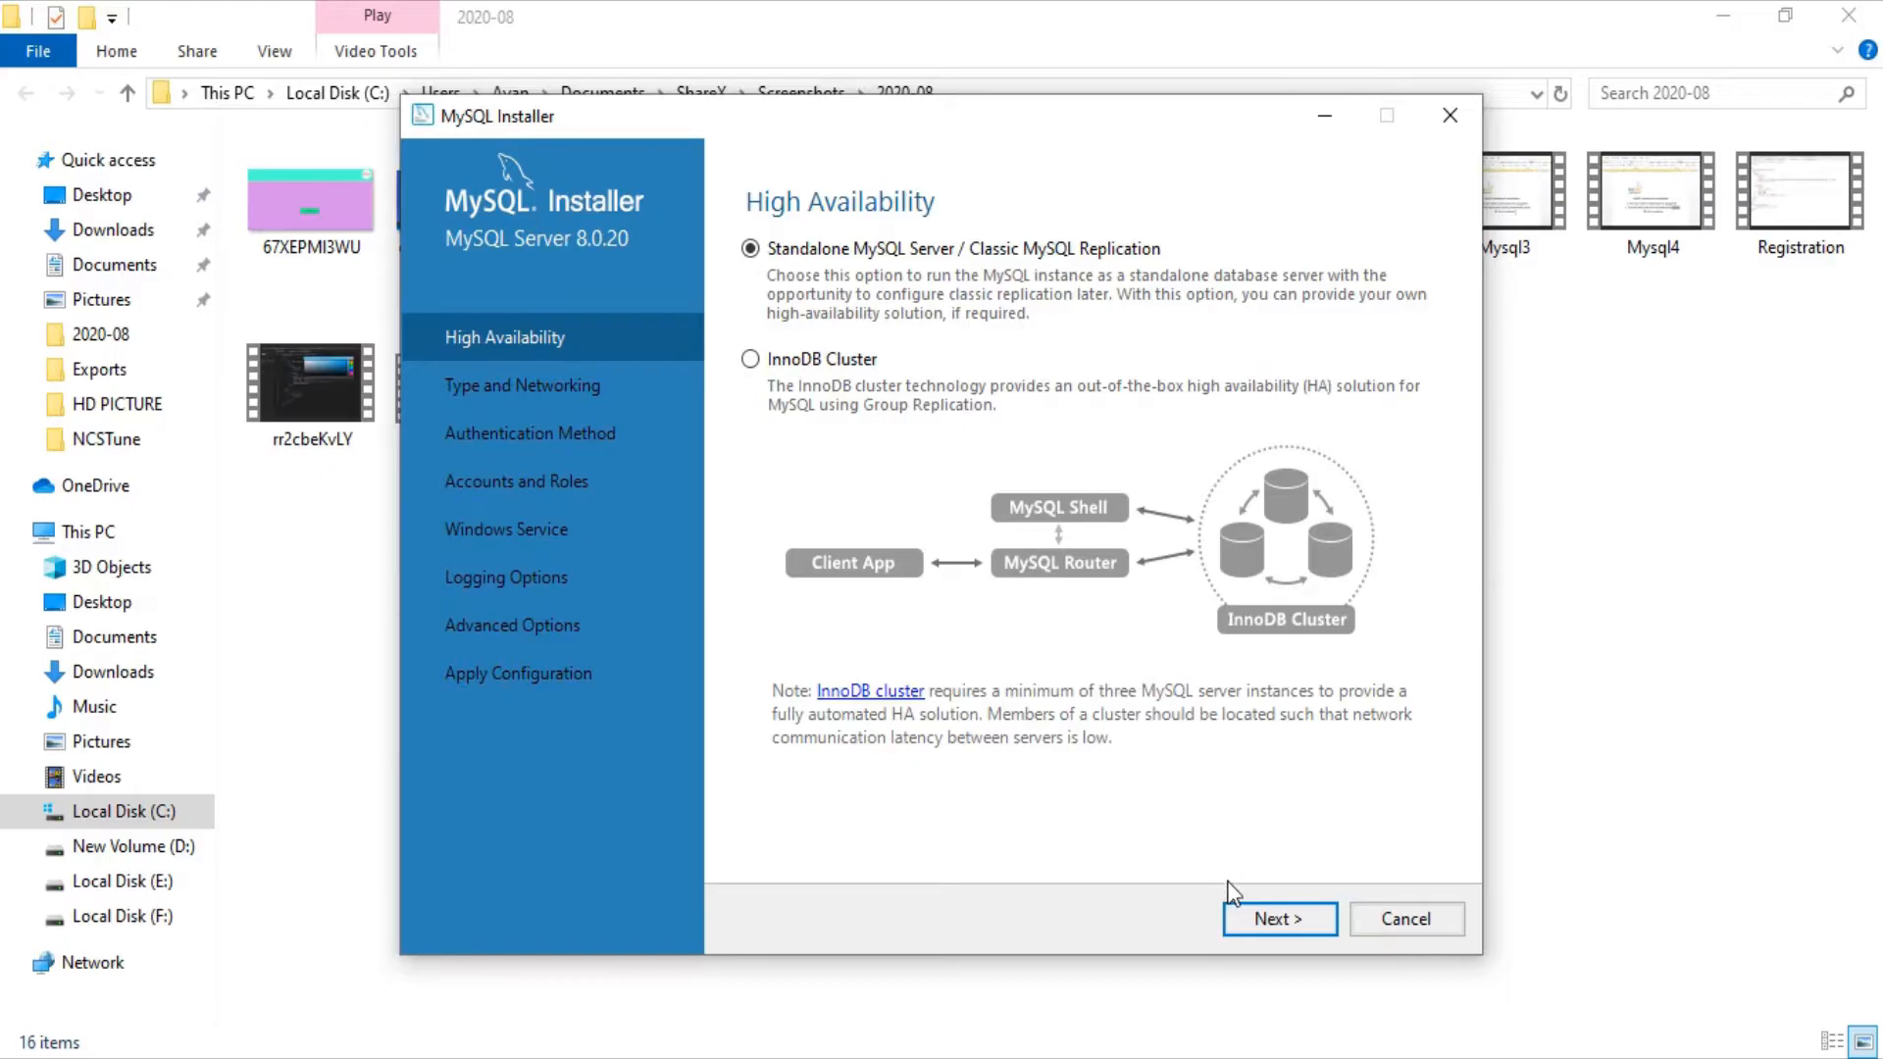
Step: Keep standalone server, Development Computer on port 3306, and strong password encryption defaults
left_click(1250, 922)
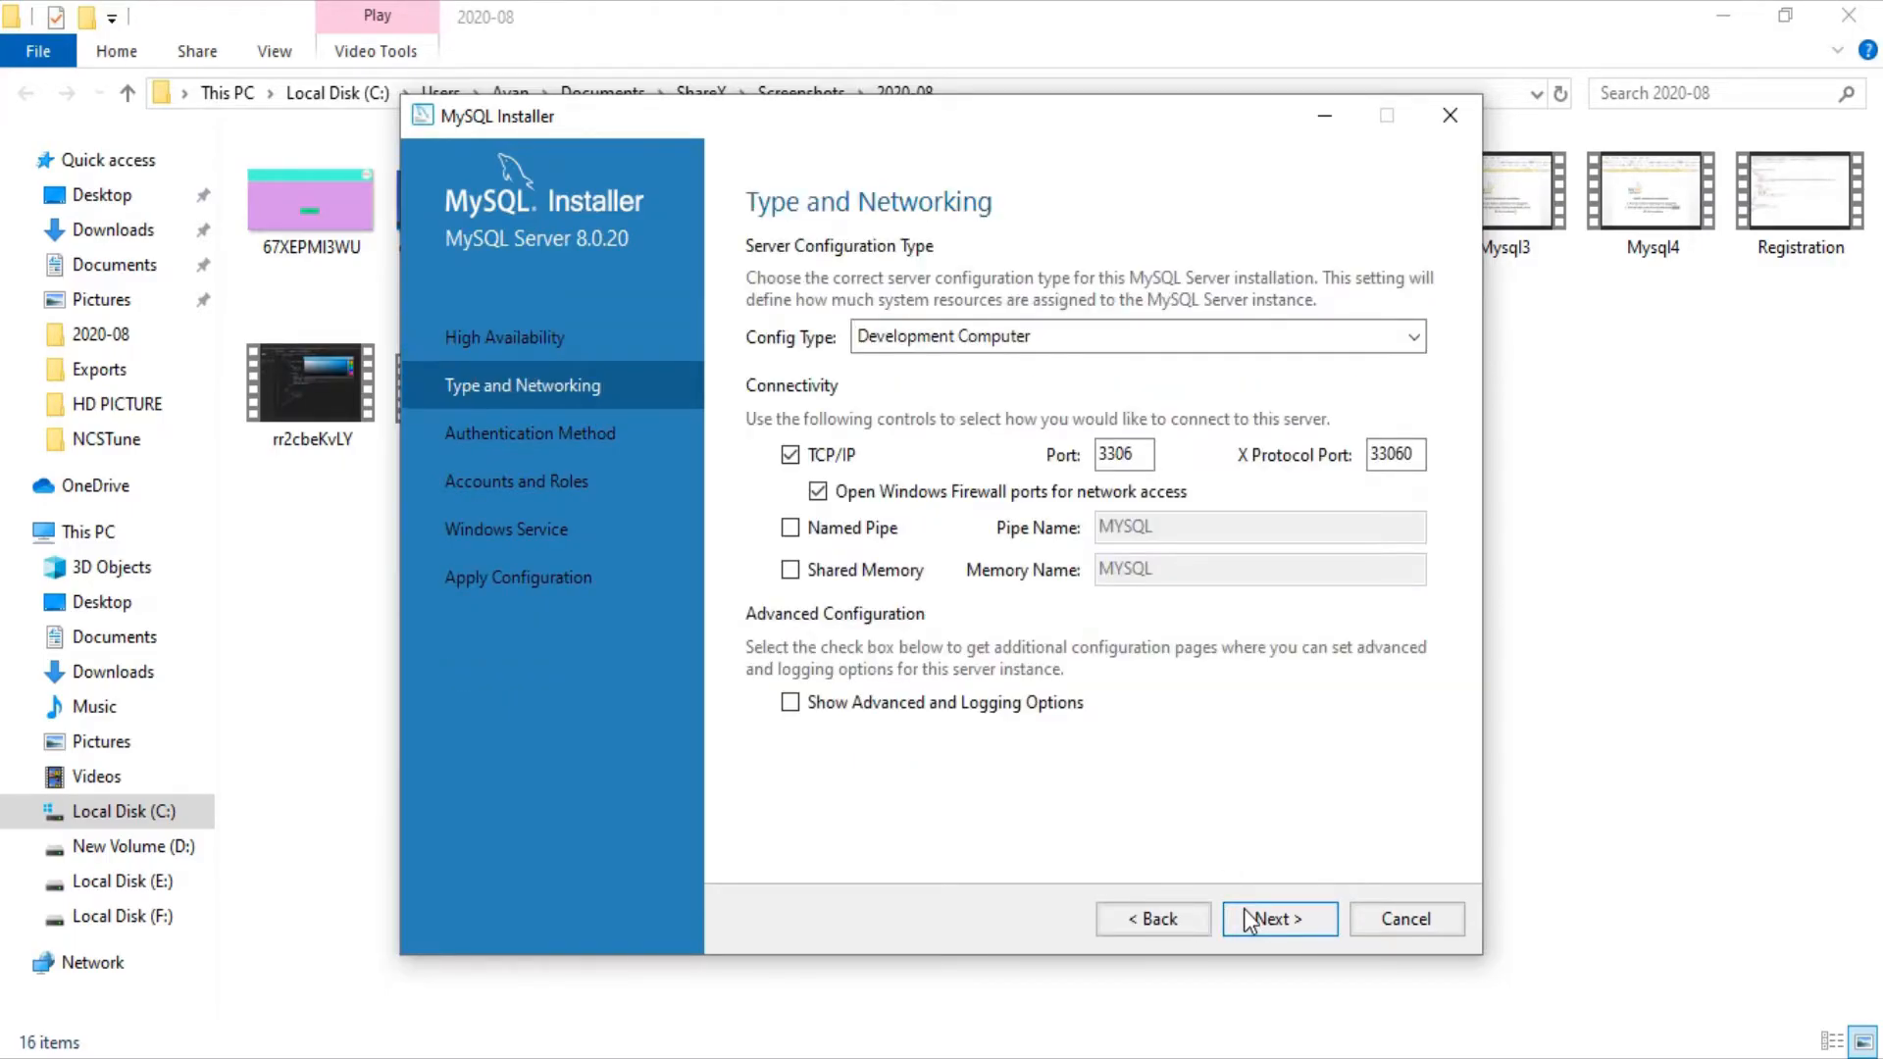
left_click(1249, 922)
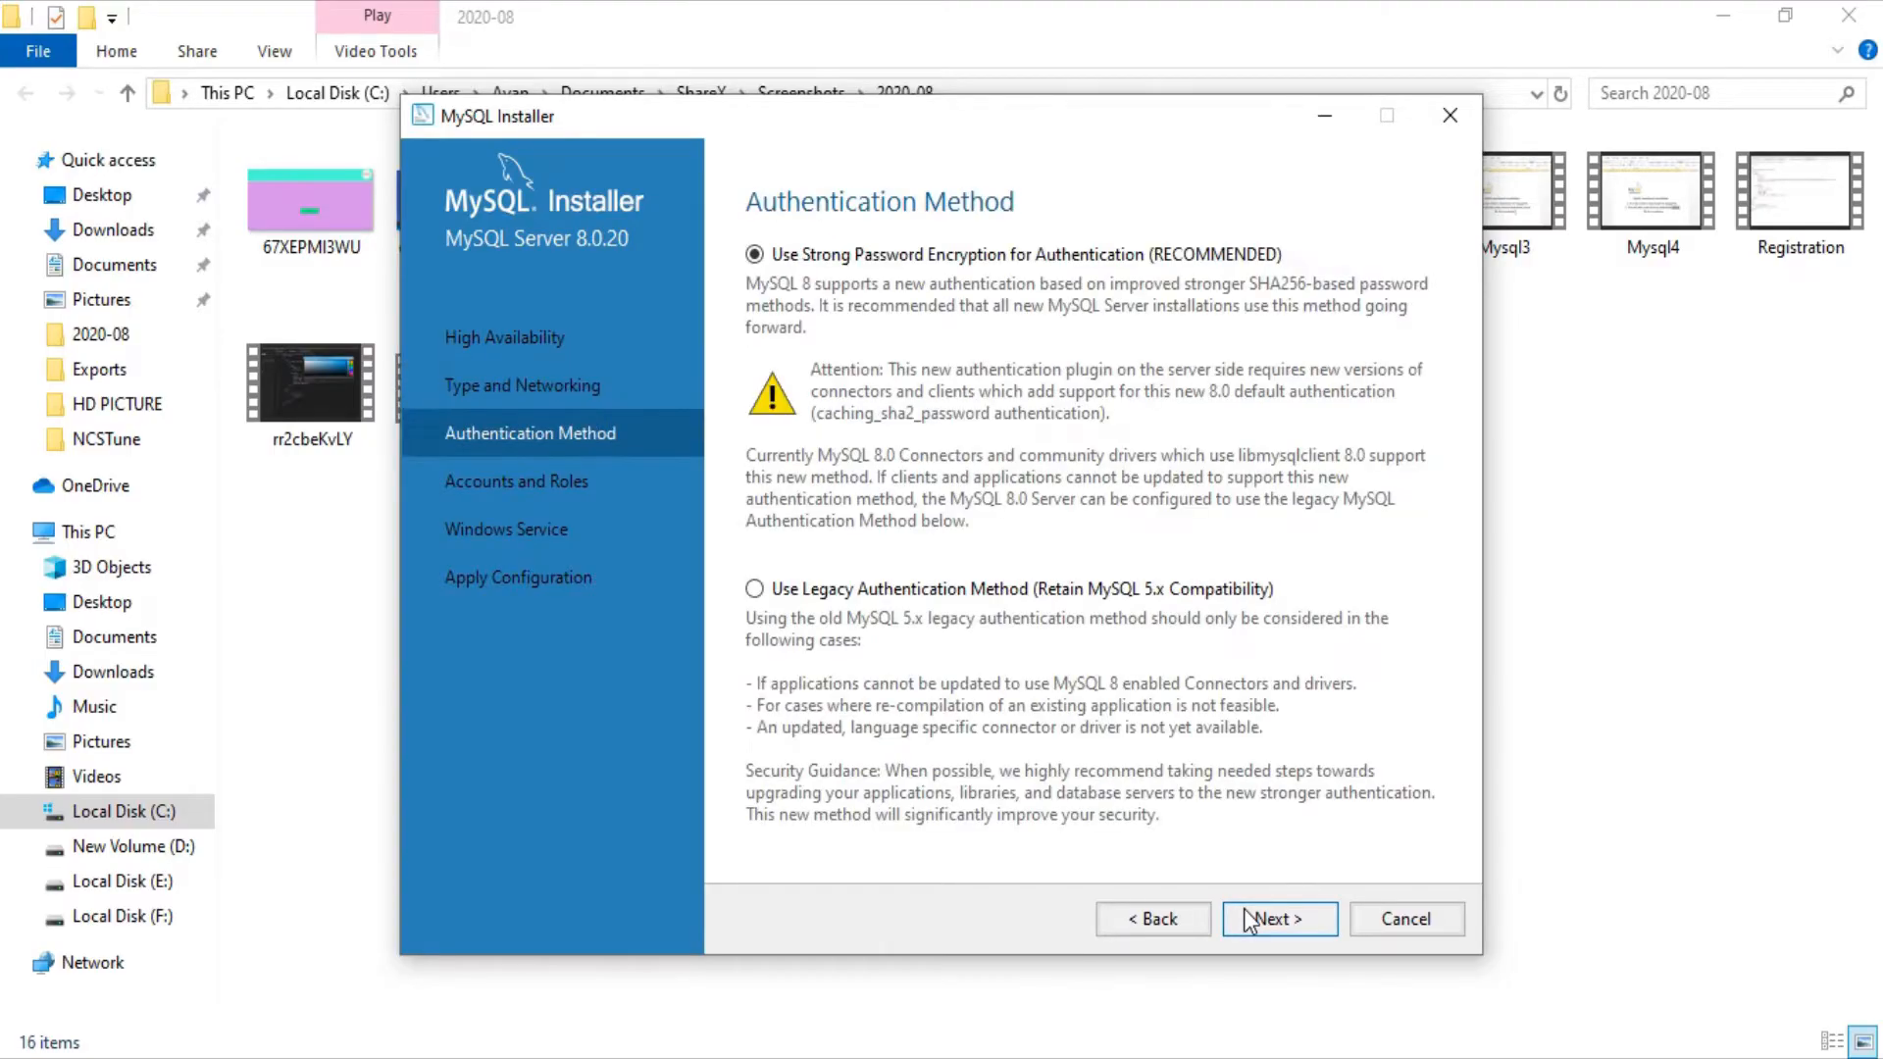
left_click(1250, 921)
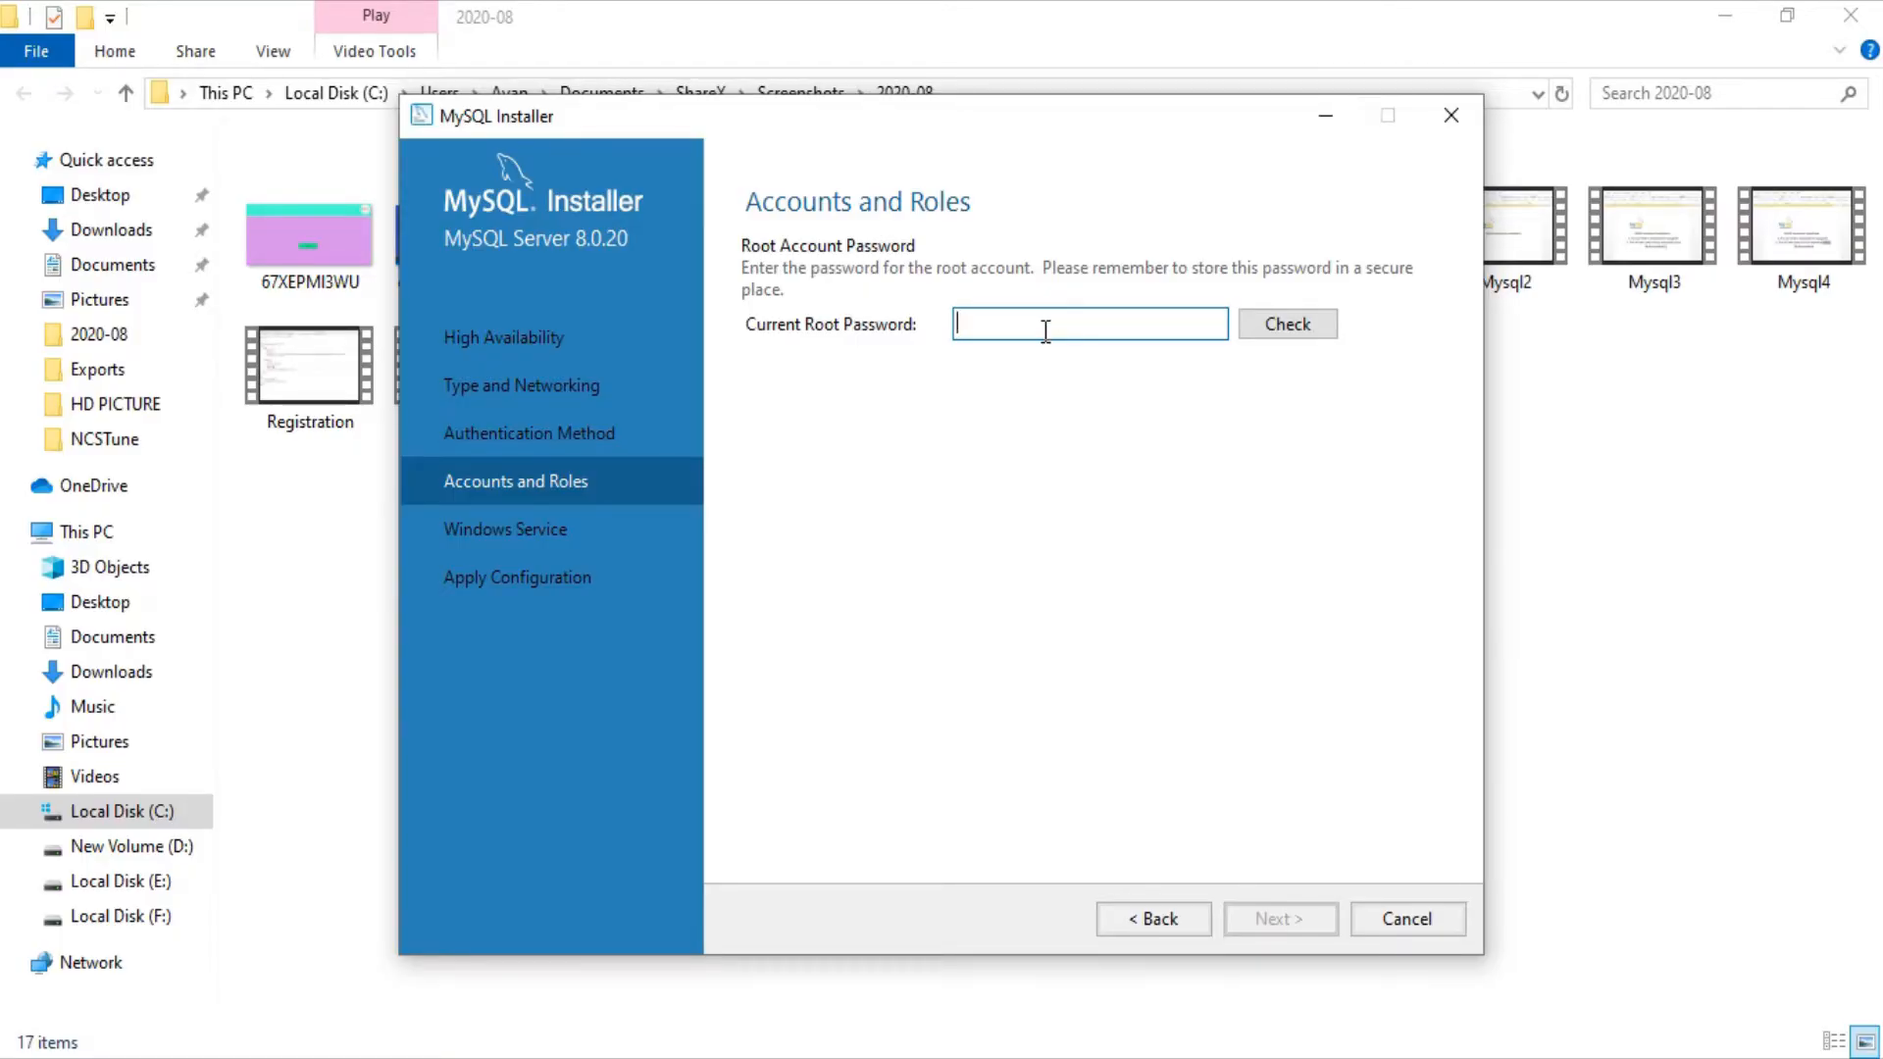
Step: Enter the root account password, retyping it until the check succeeds
type("••••••••••")
left_click(1305, 324)
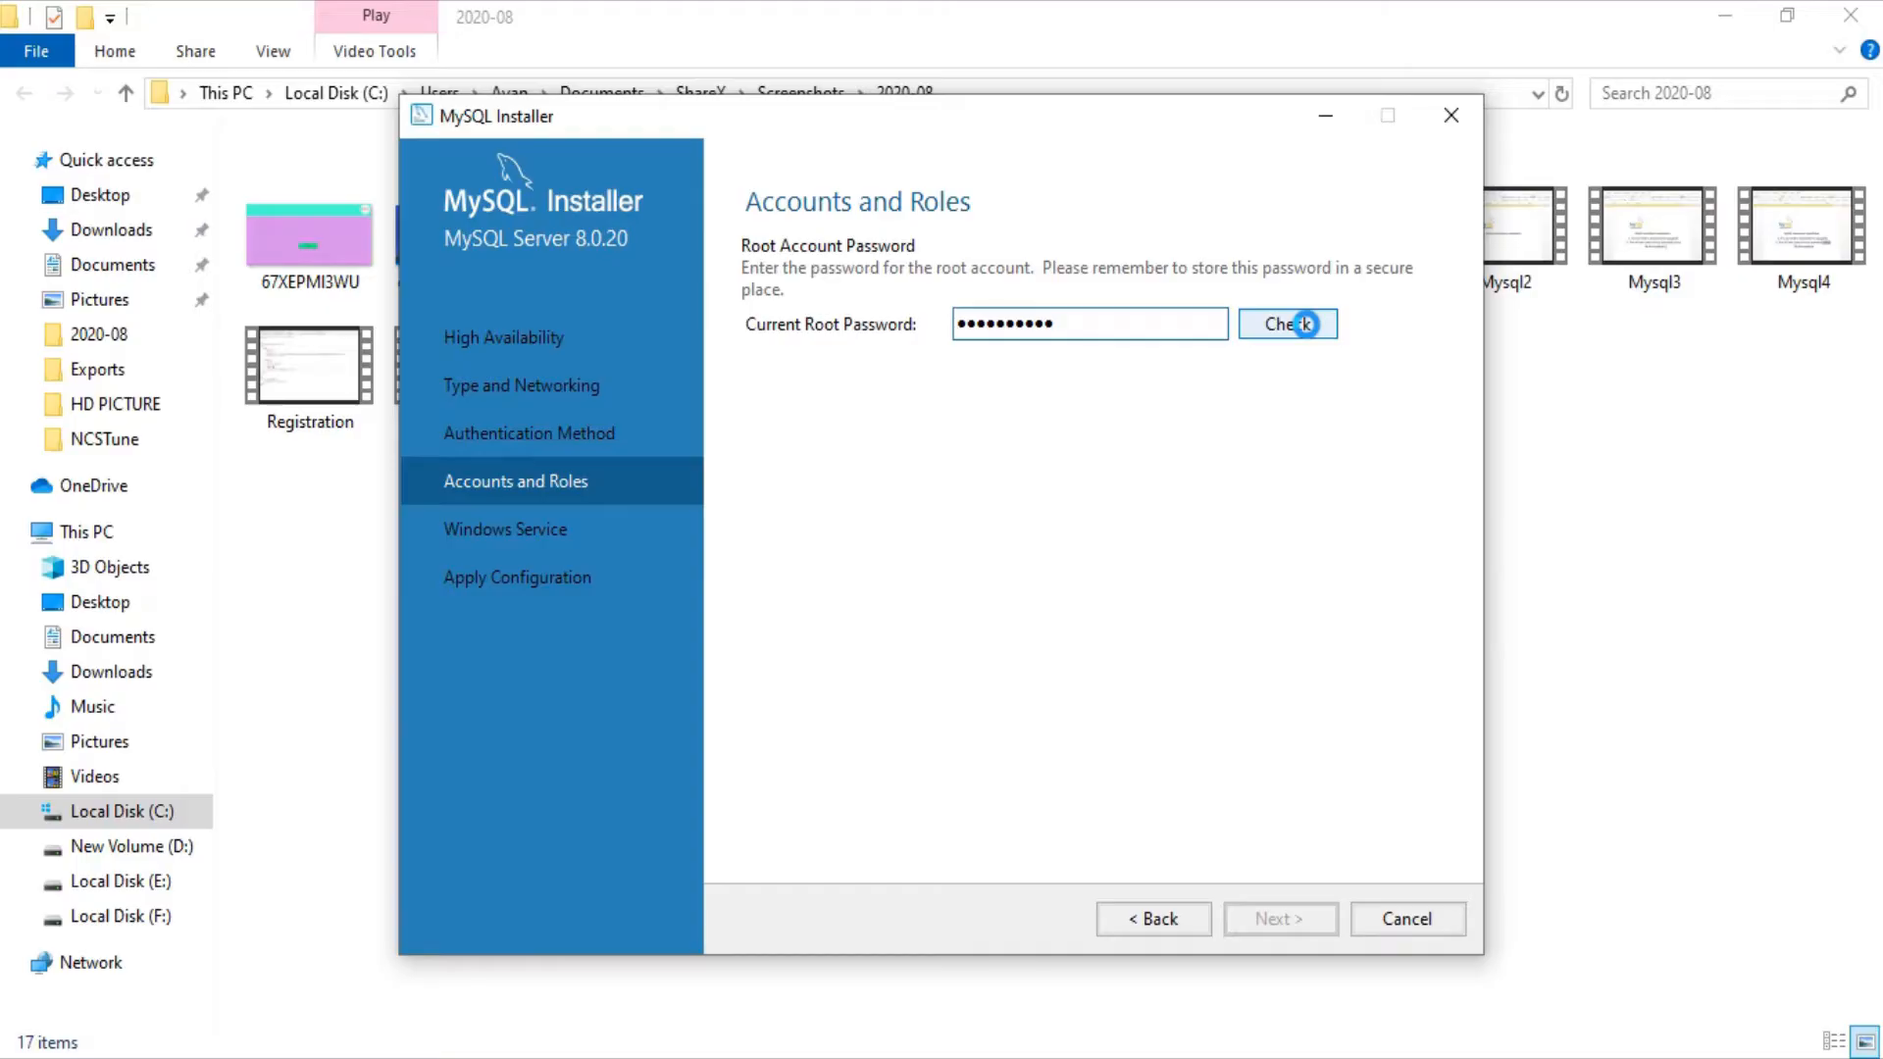
left_click(1305, 324)
left_click(1115, 326)
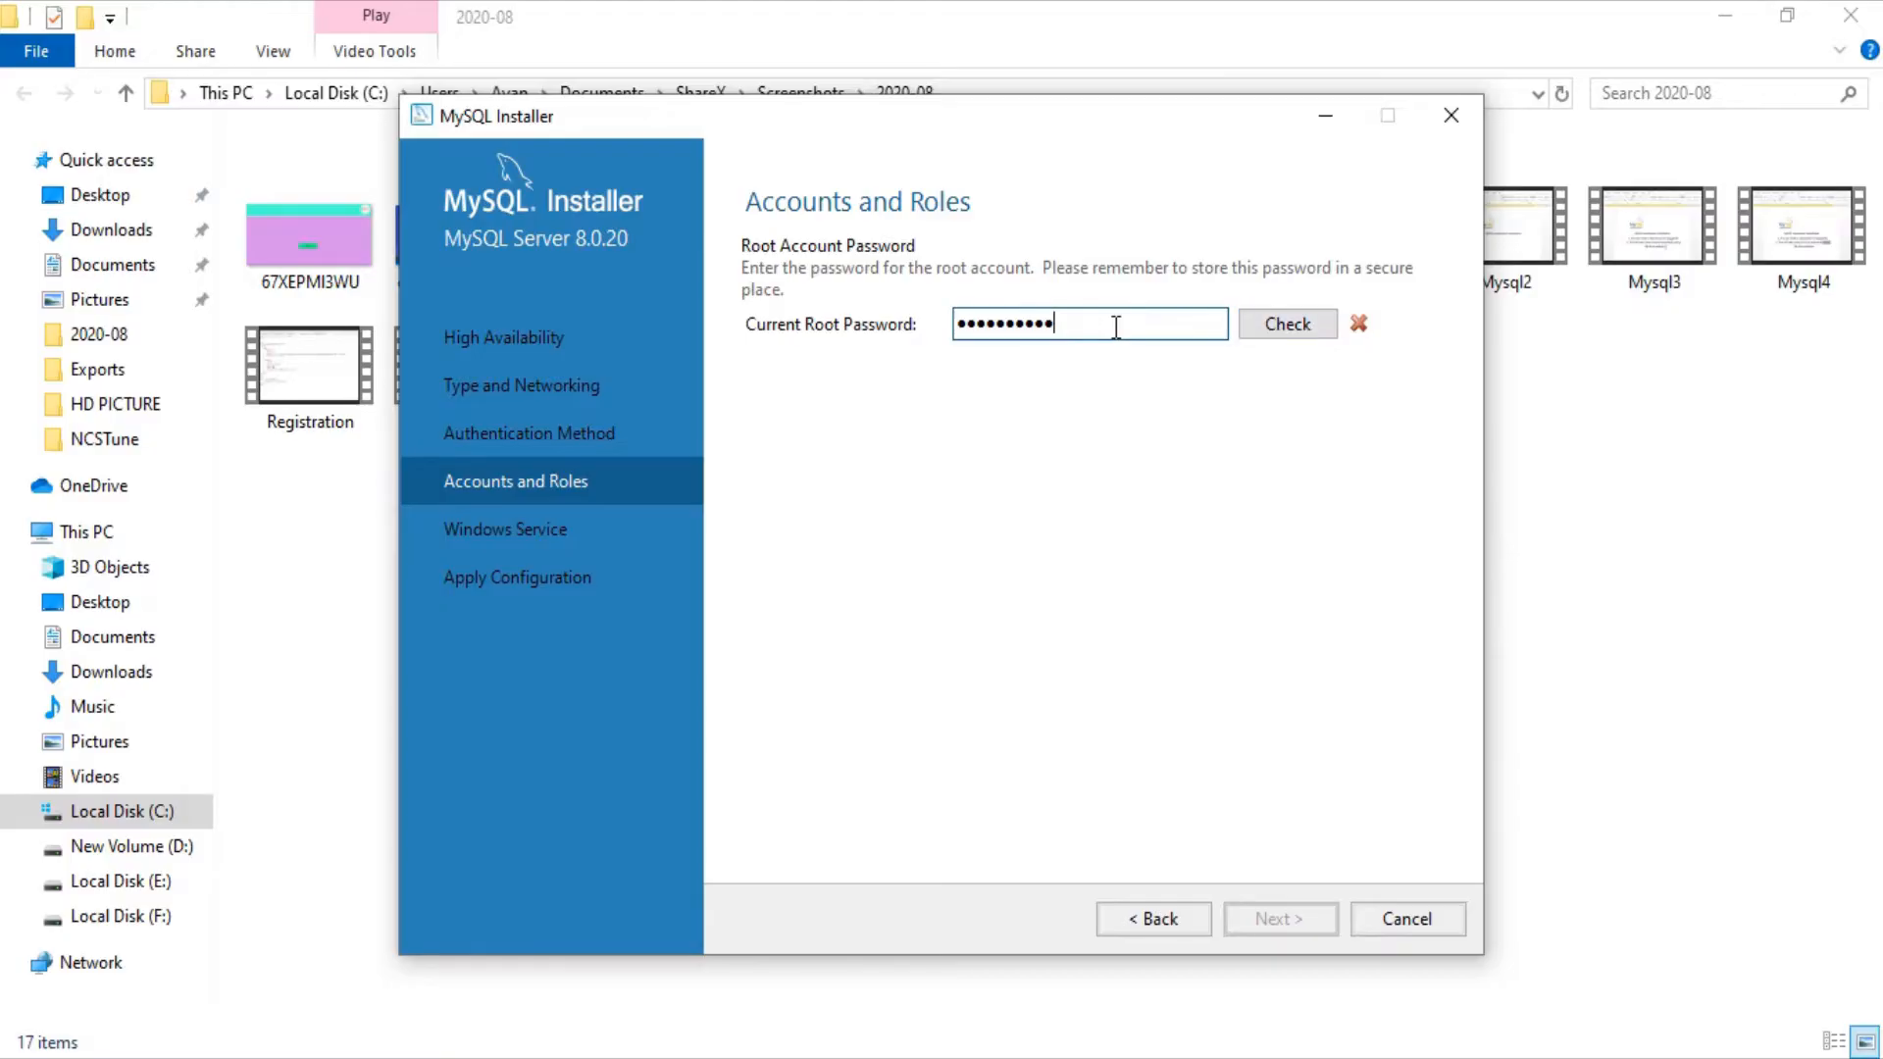
key("BackSpace")
key("BackSpace")
key("BackSpace")
key("BackSpace")
key("BackSpace")
key("BackSpace")
key("BackSpace")
key("BackSpace")
key("BackSpace")
key("BackSpace")
type("**********")
left_click(1276, 324)
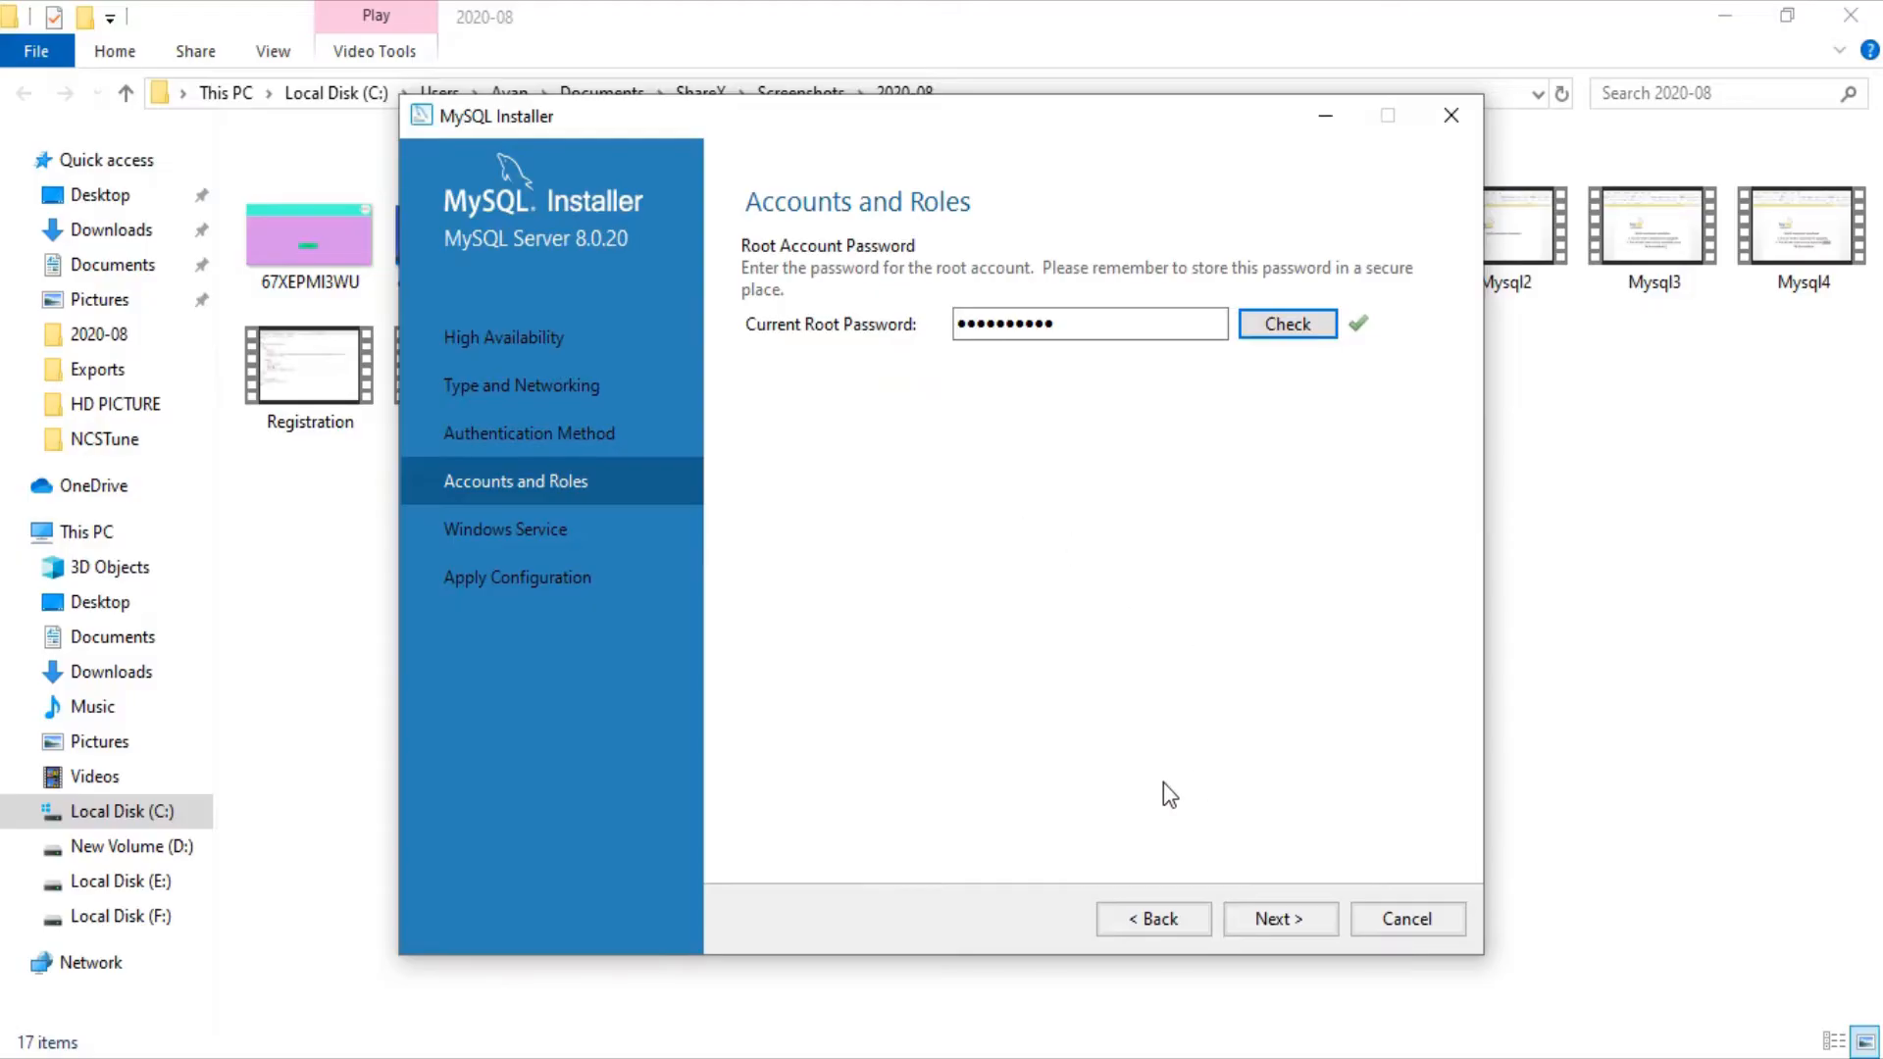
Step: Keep the MYSQL80 Windows service defaults and execute all five configuration steps successfully
left_click(1273, 918)
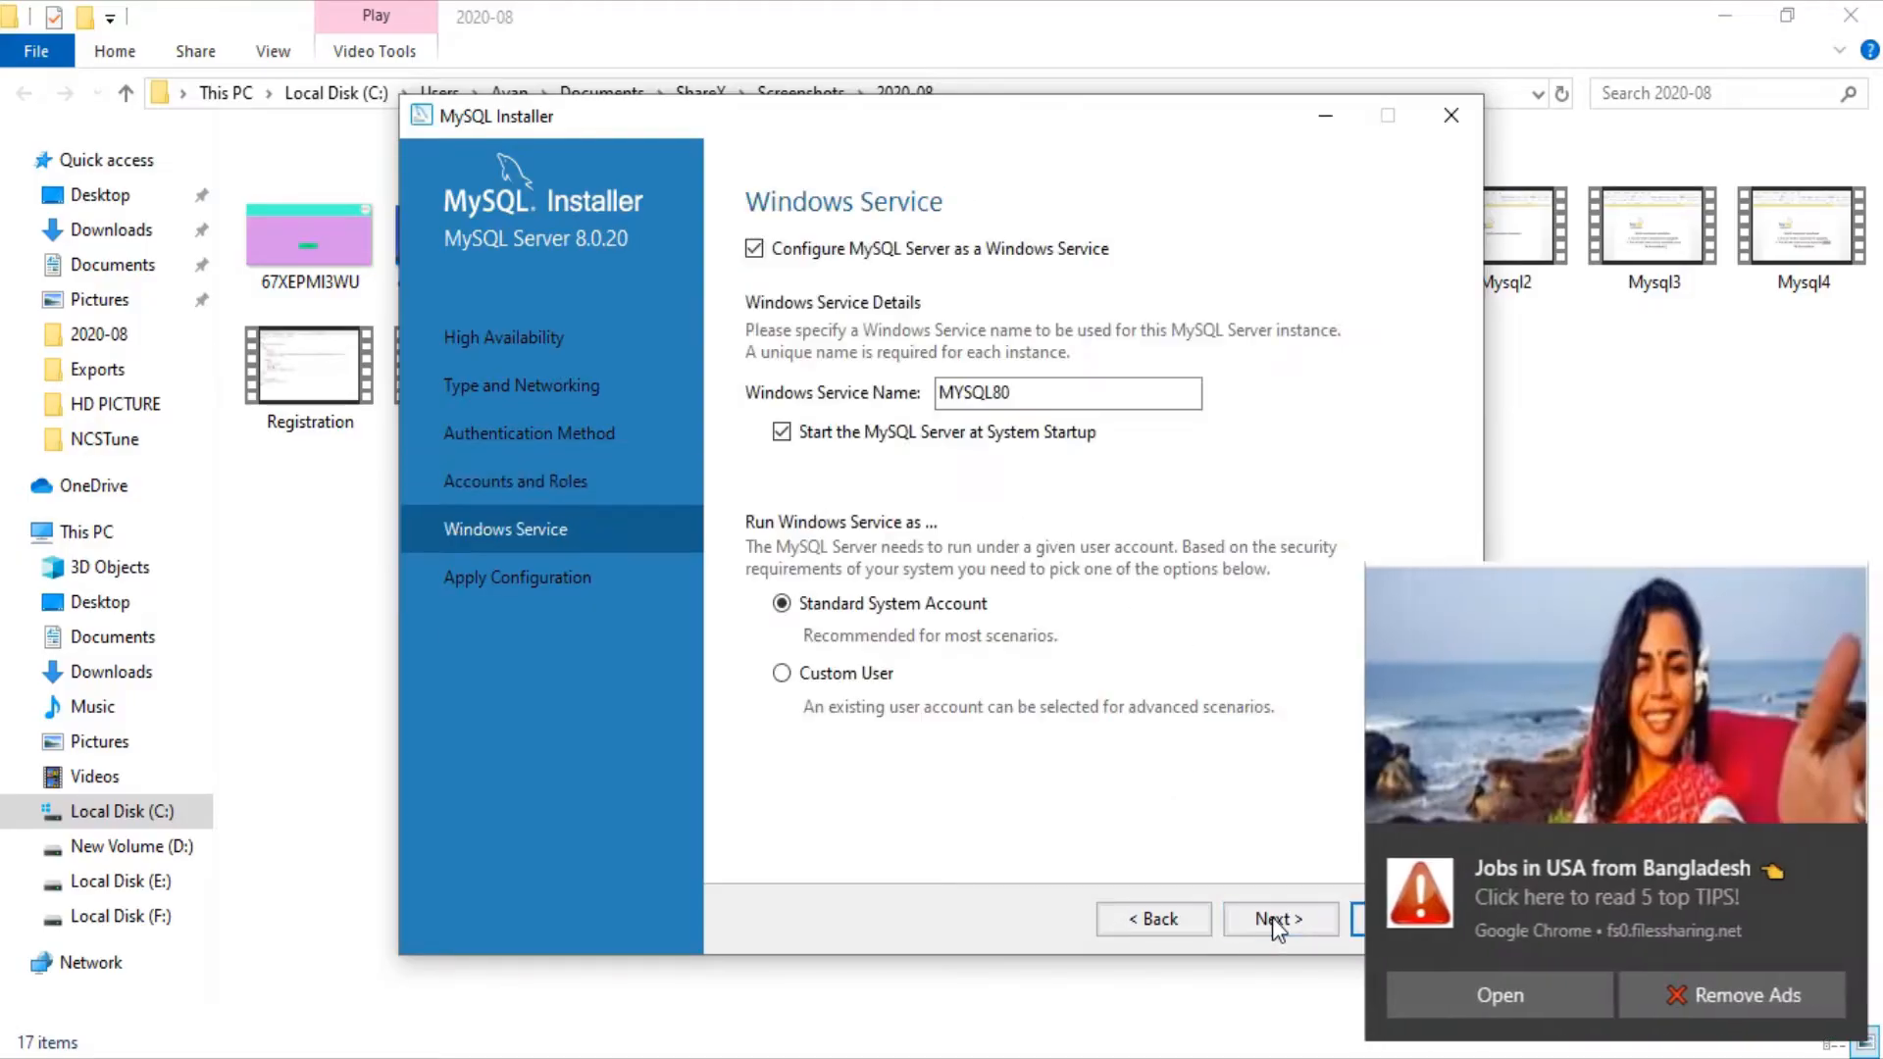
left_click(1822, 845)
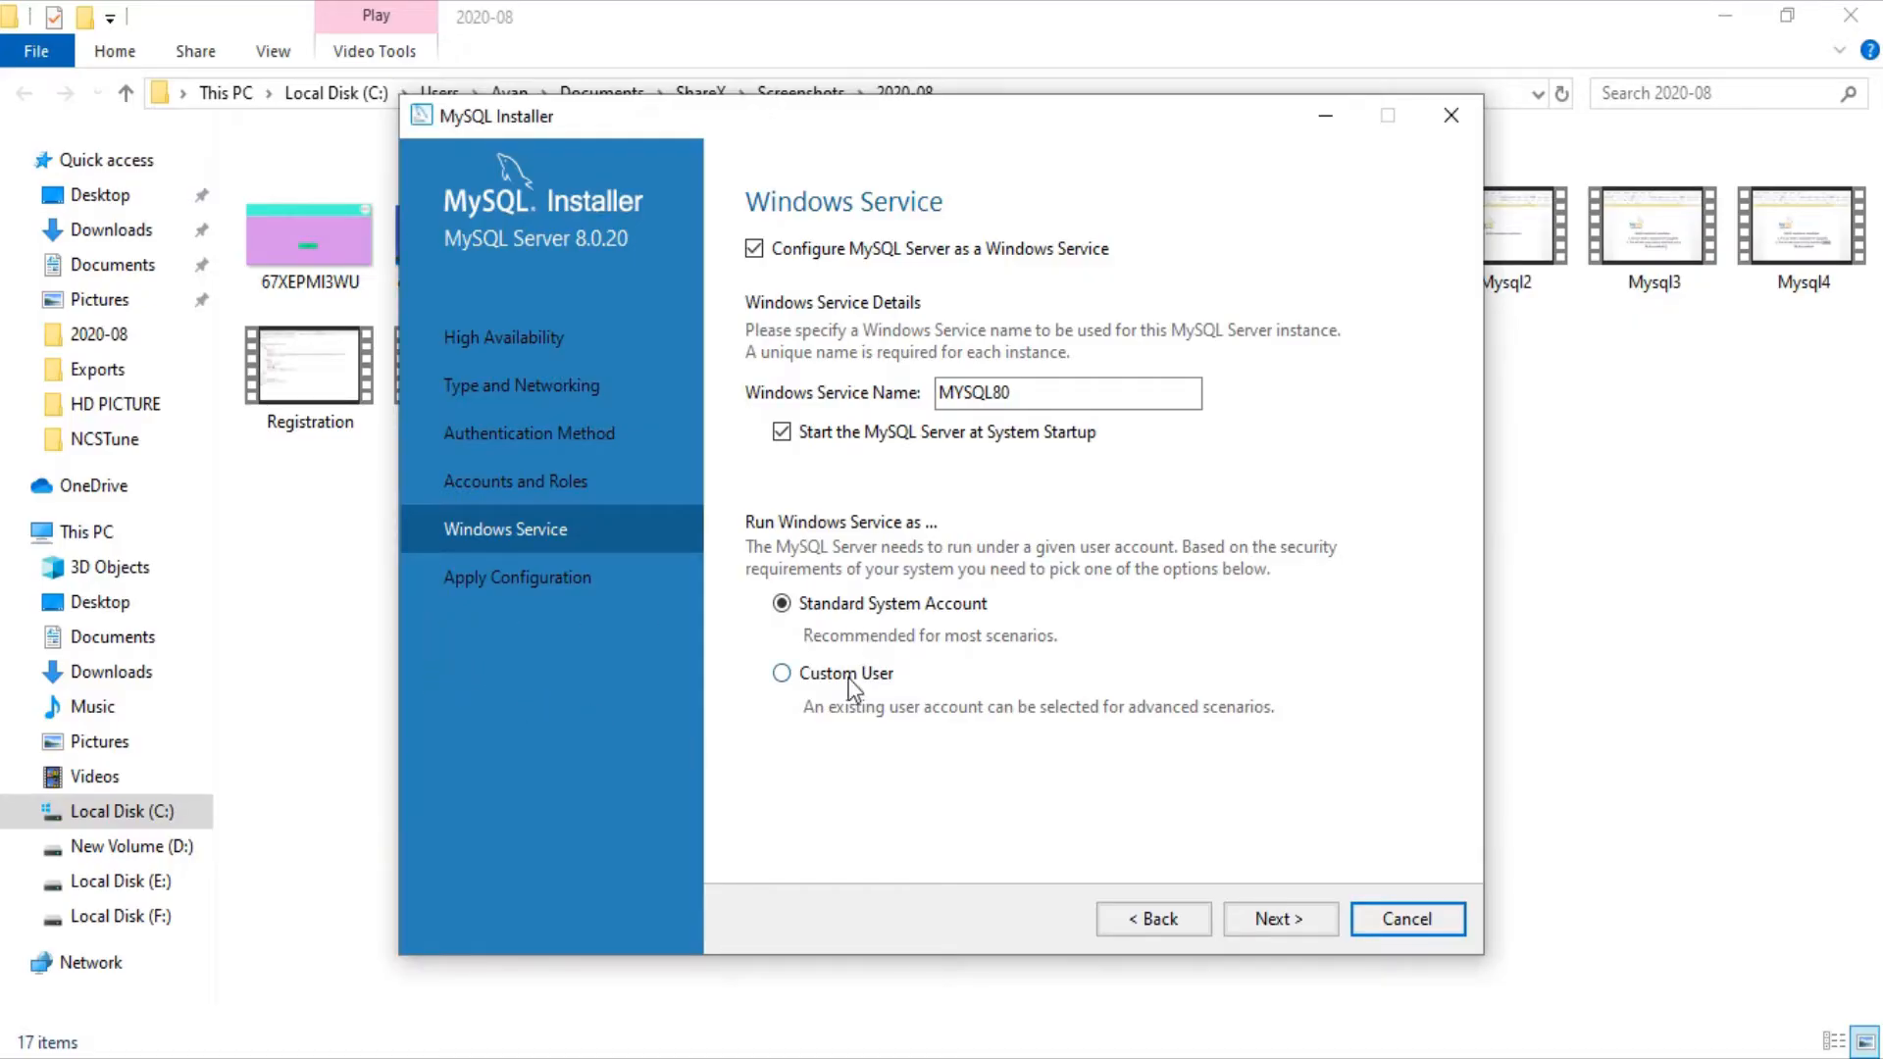
left_click(1278, 919)
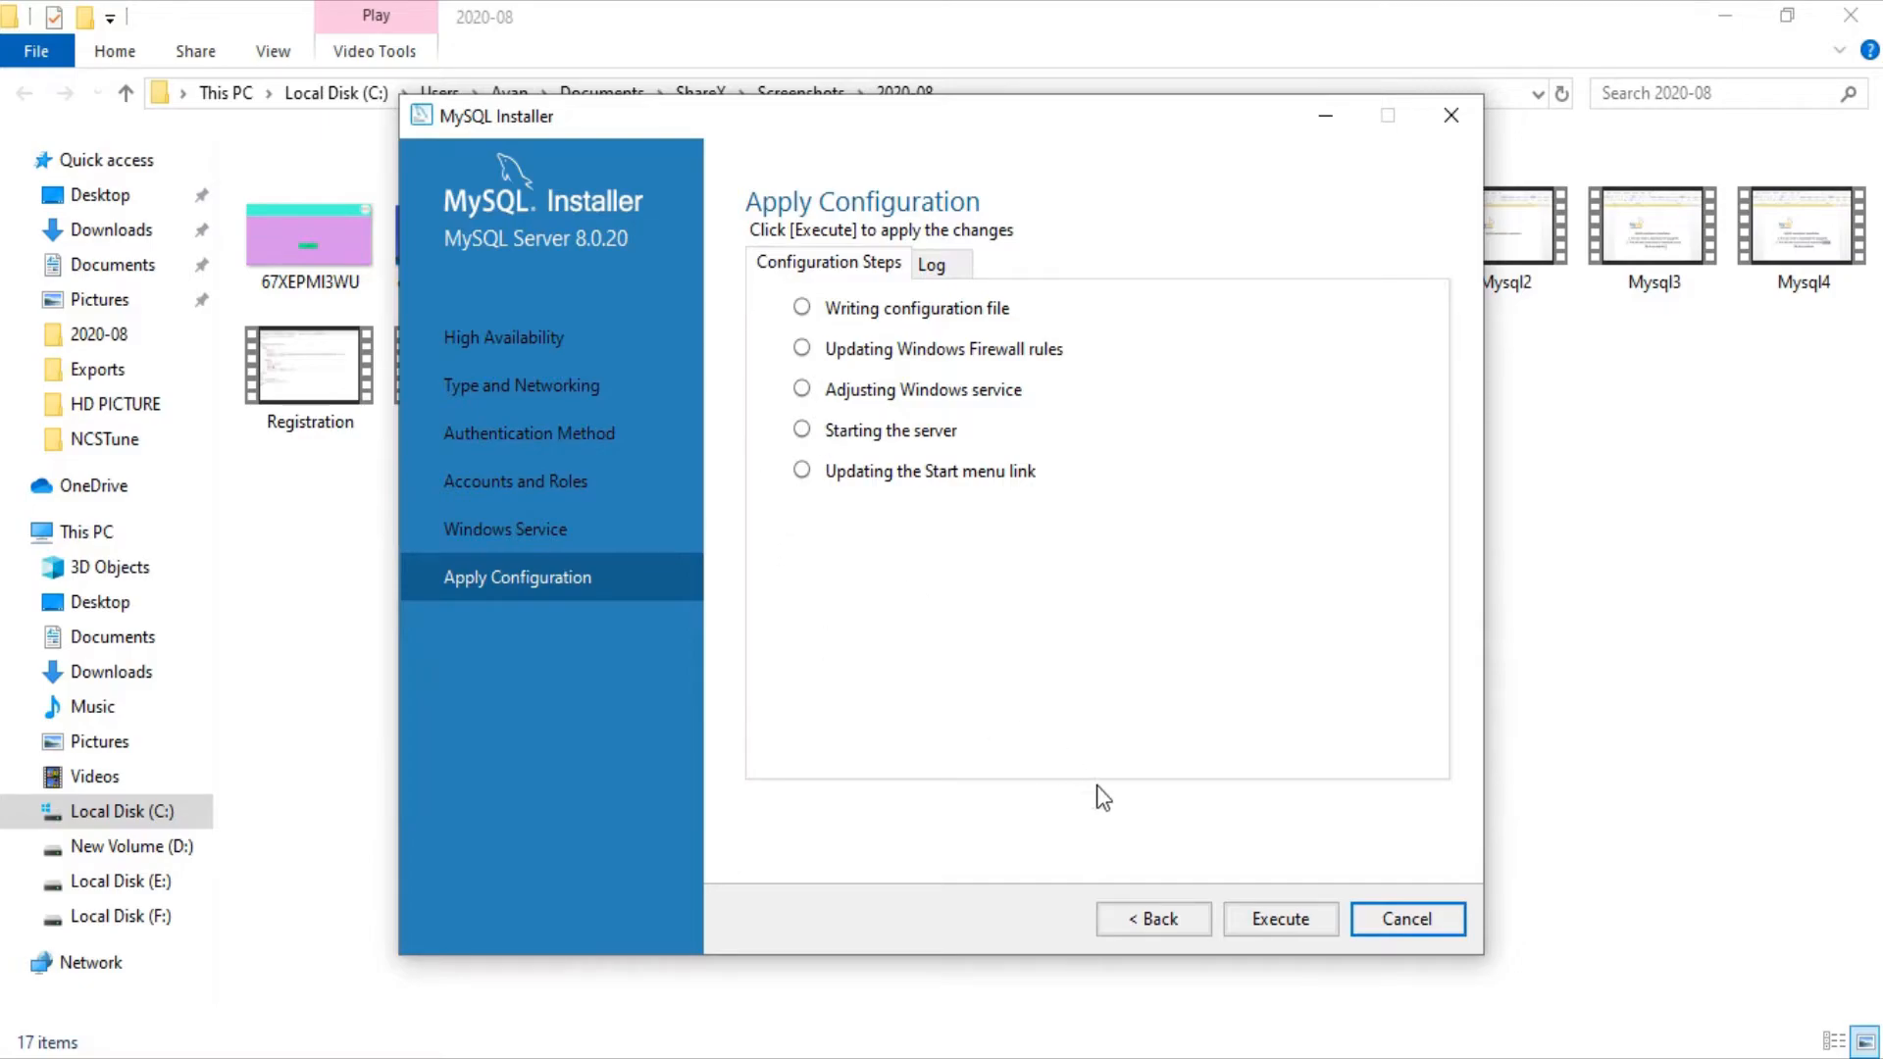
left_click(1262, 920)
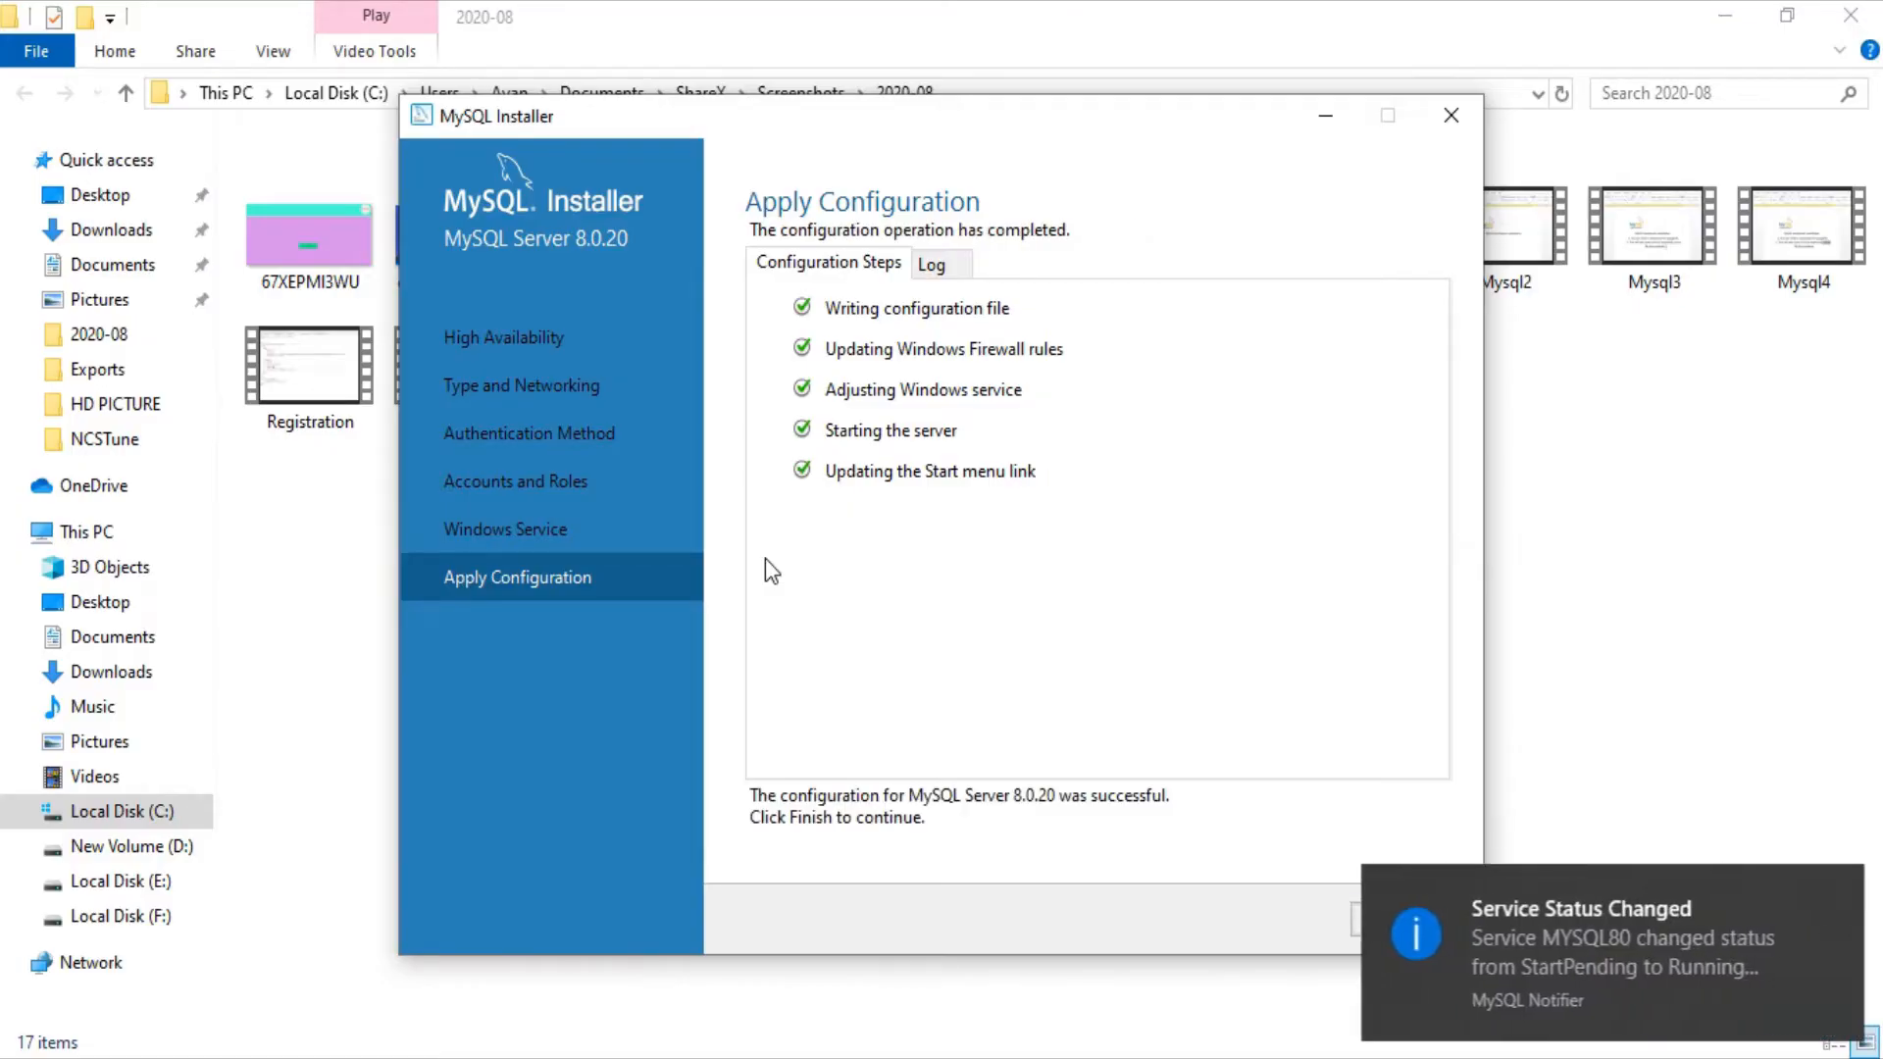
left_click(1832, 892)
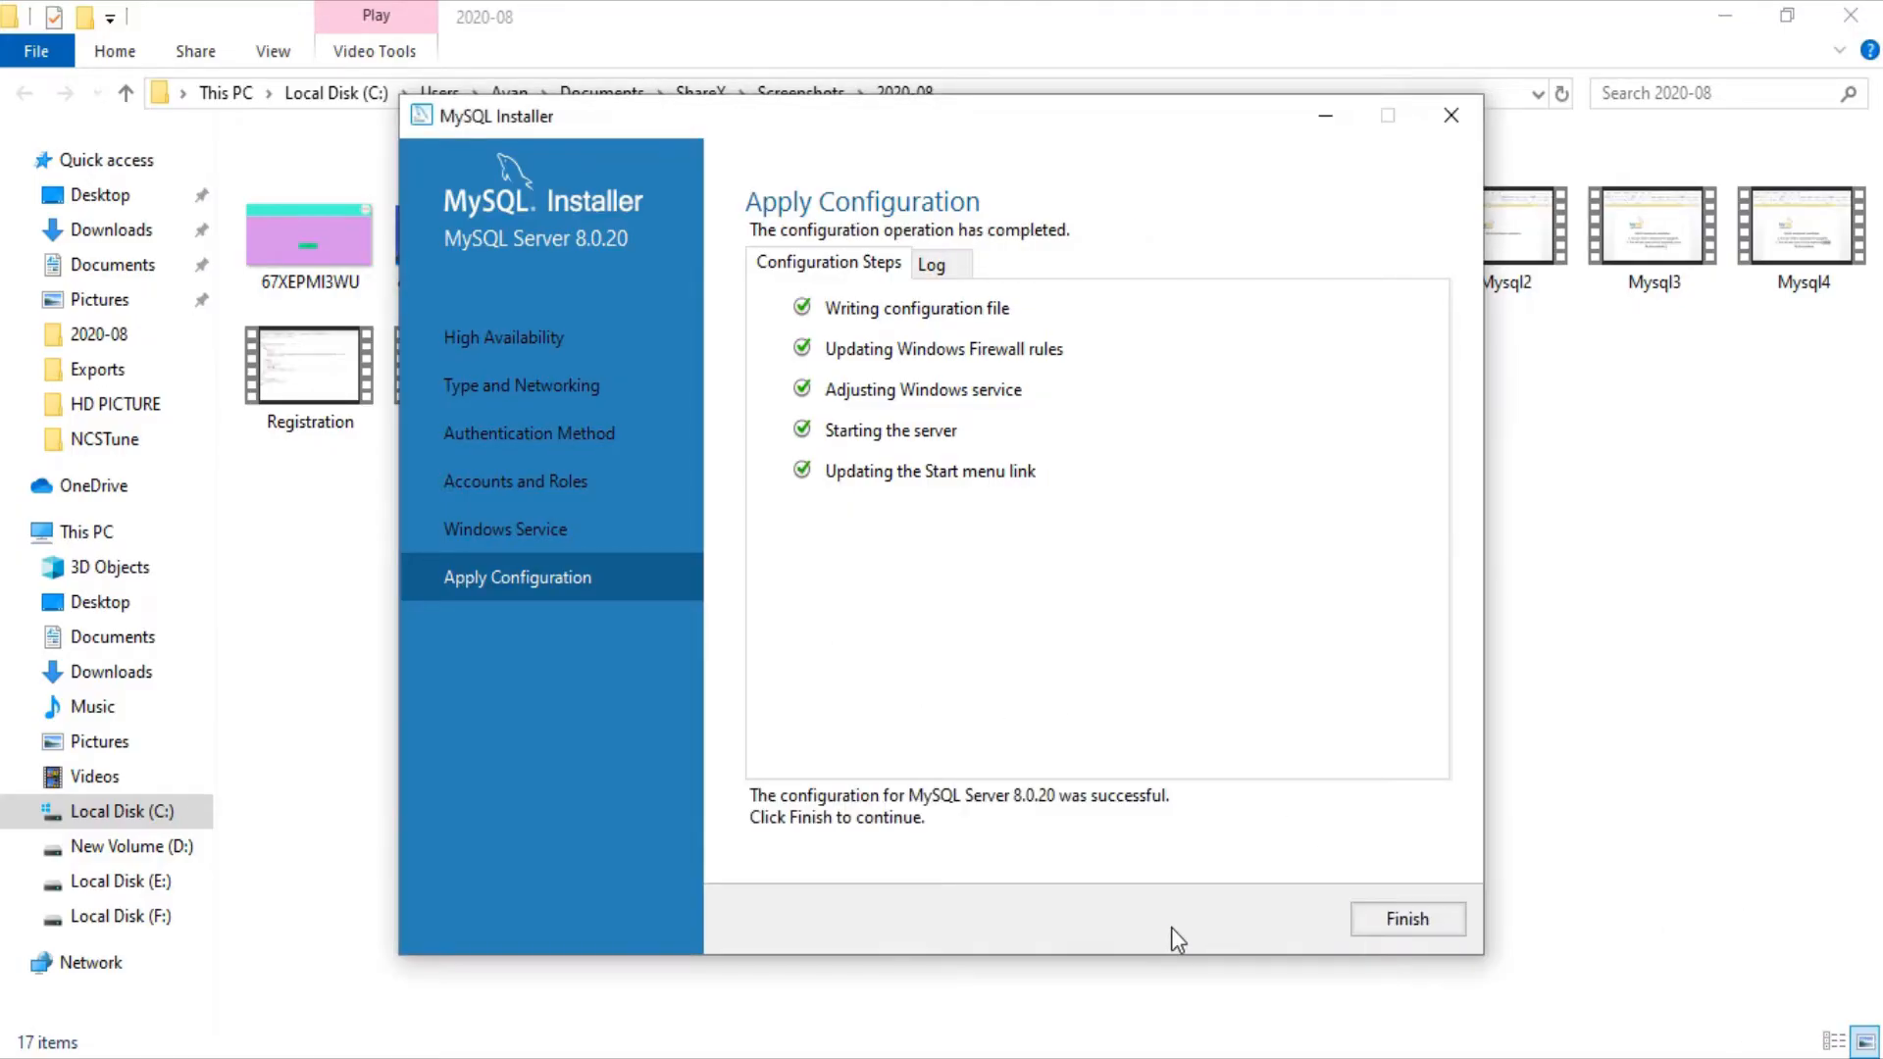
Step: Turn on Bootstrap MySQL Router for InnoDB cluster, entering the cluster hostname and root password
left_click(1416, 922)
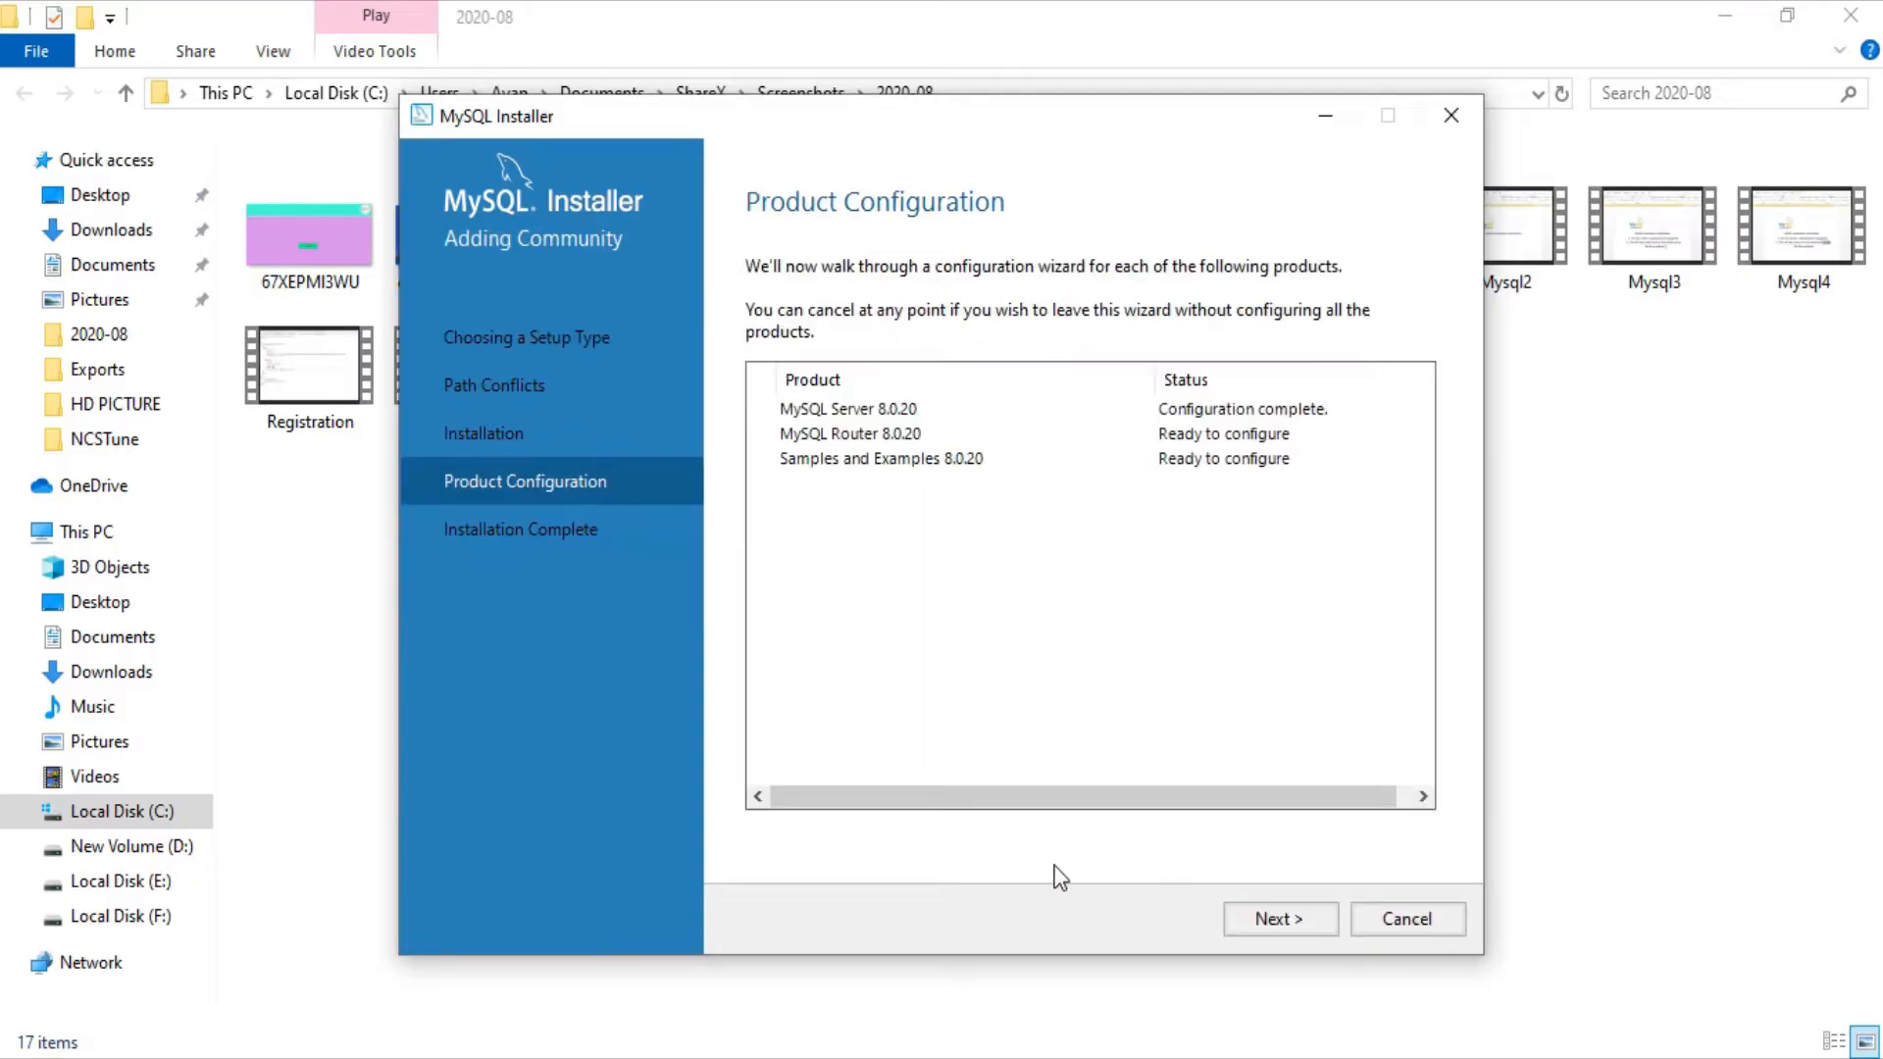
left_click(1268, 920)
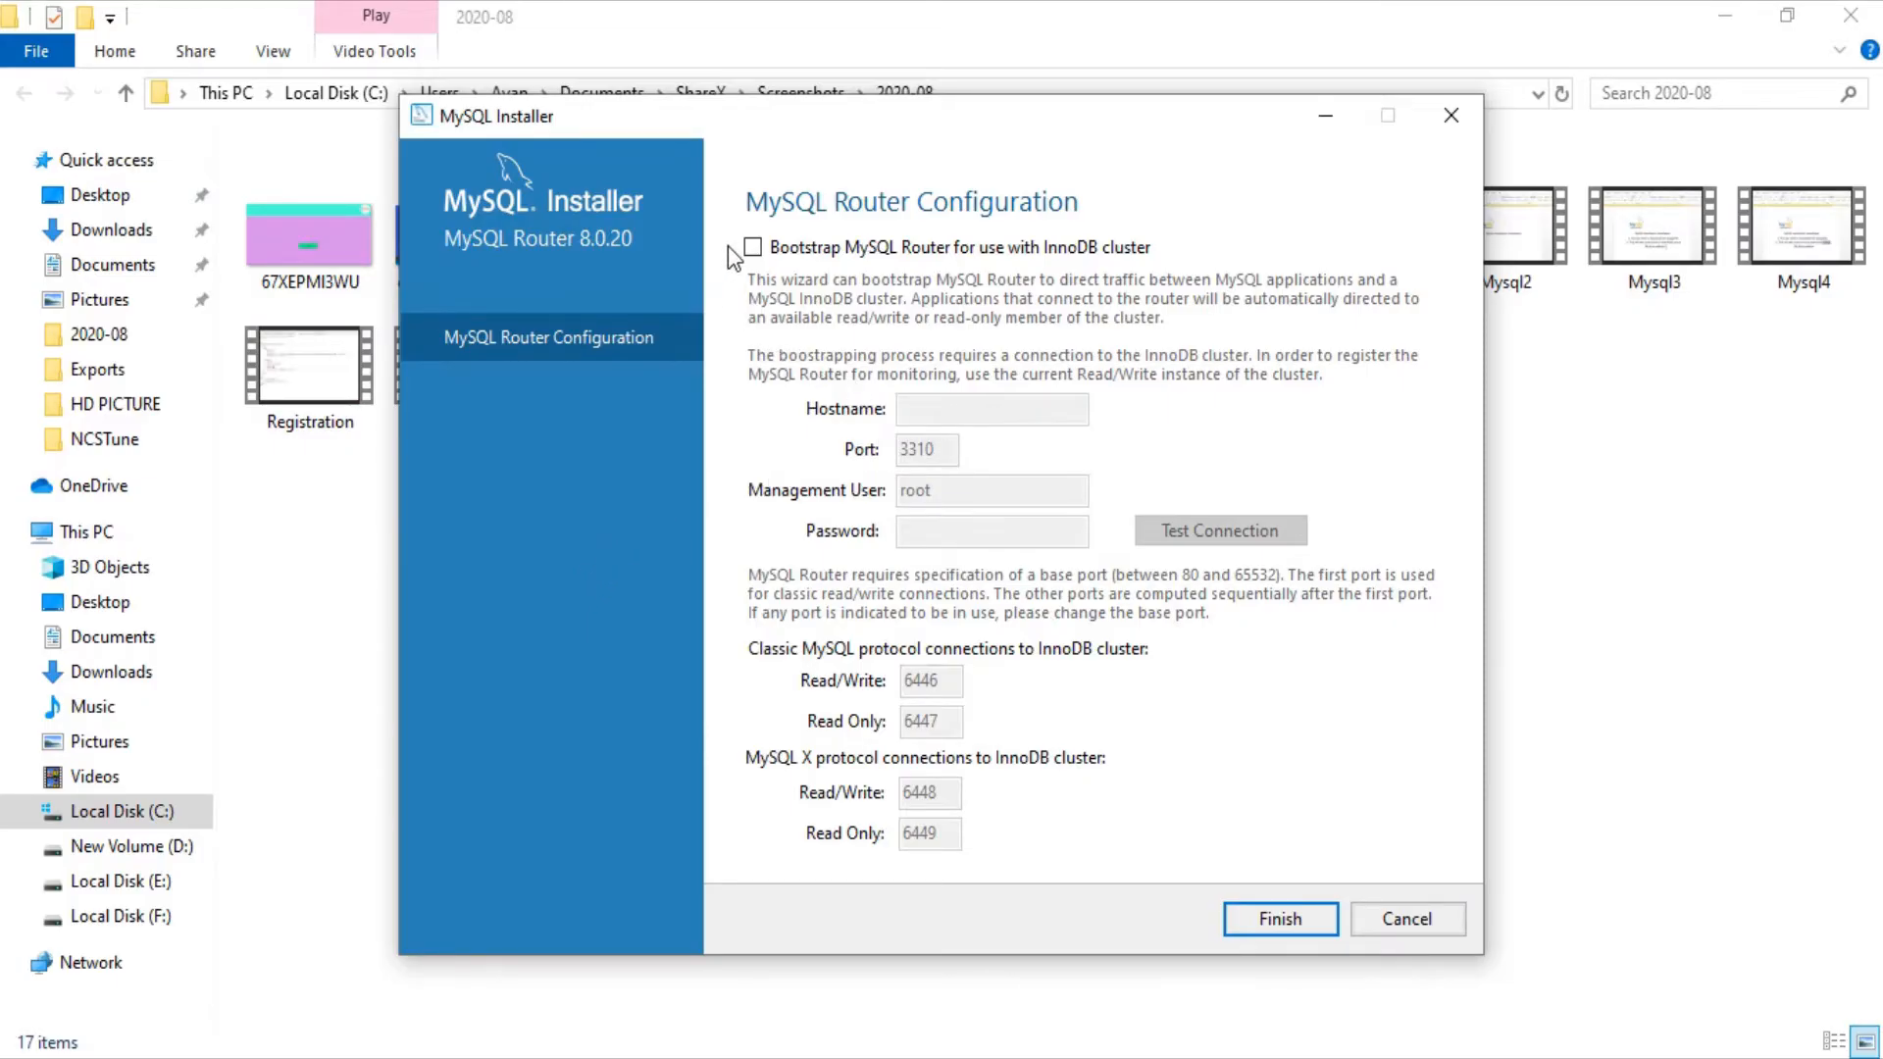
left_click(752, 251)
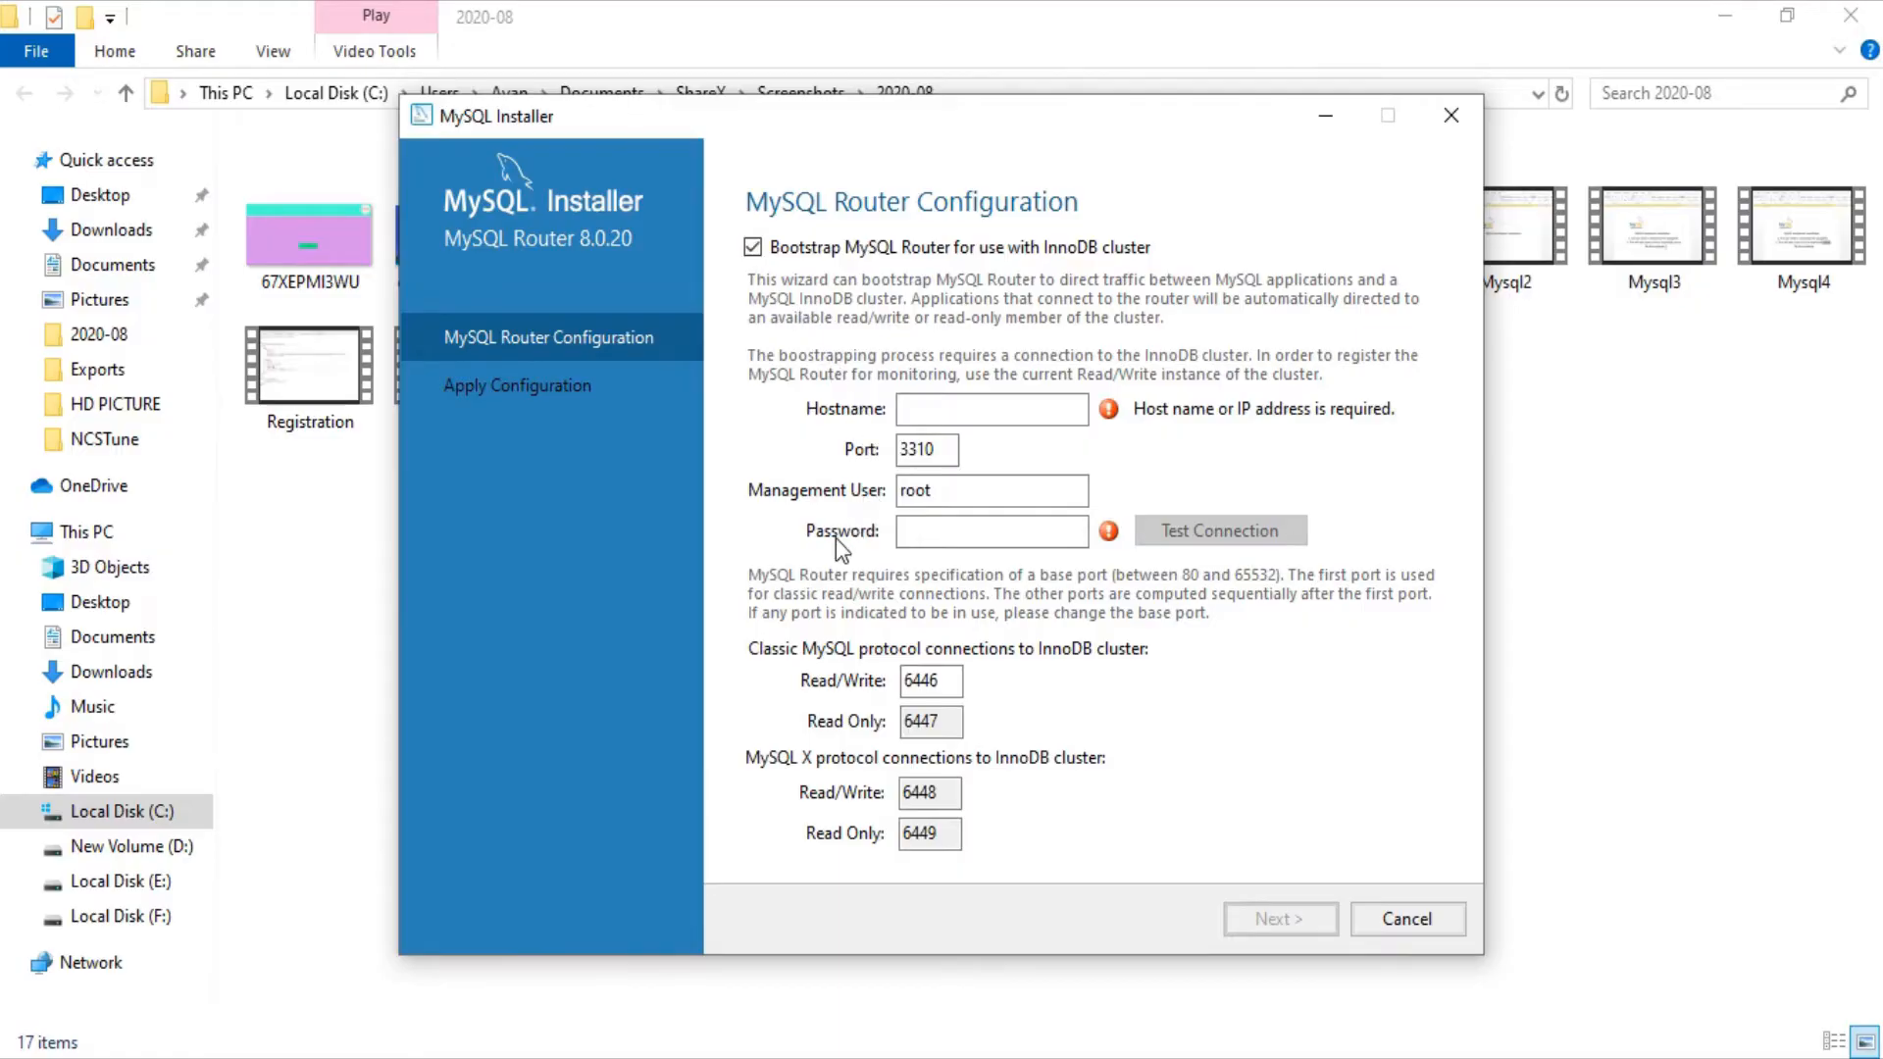
left_click(951, 408)
type("ayan")
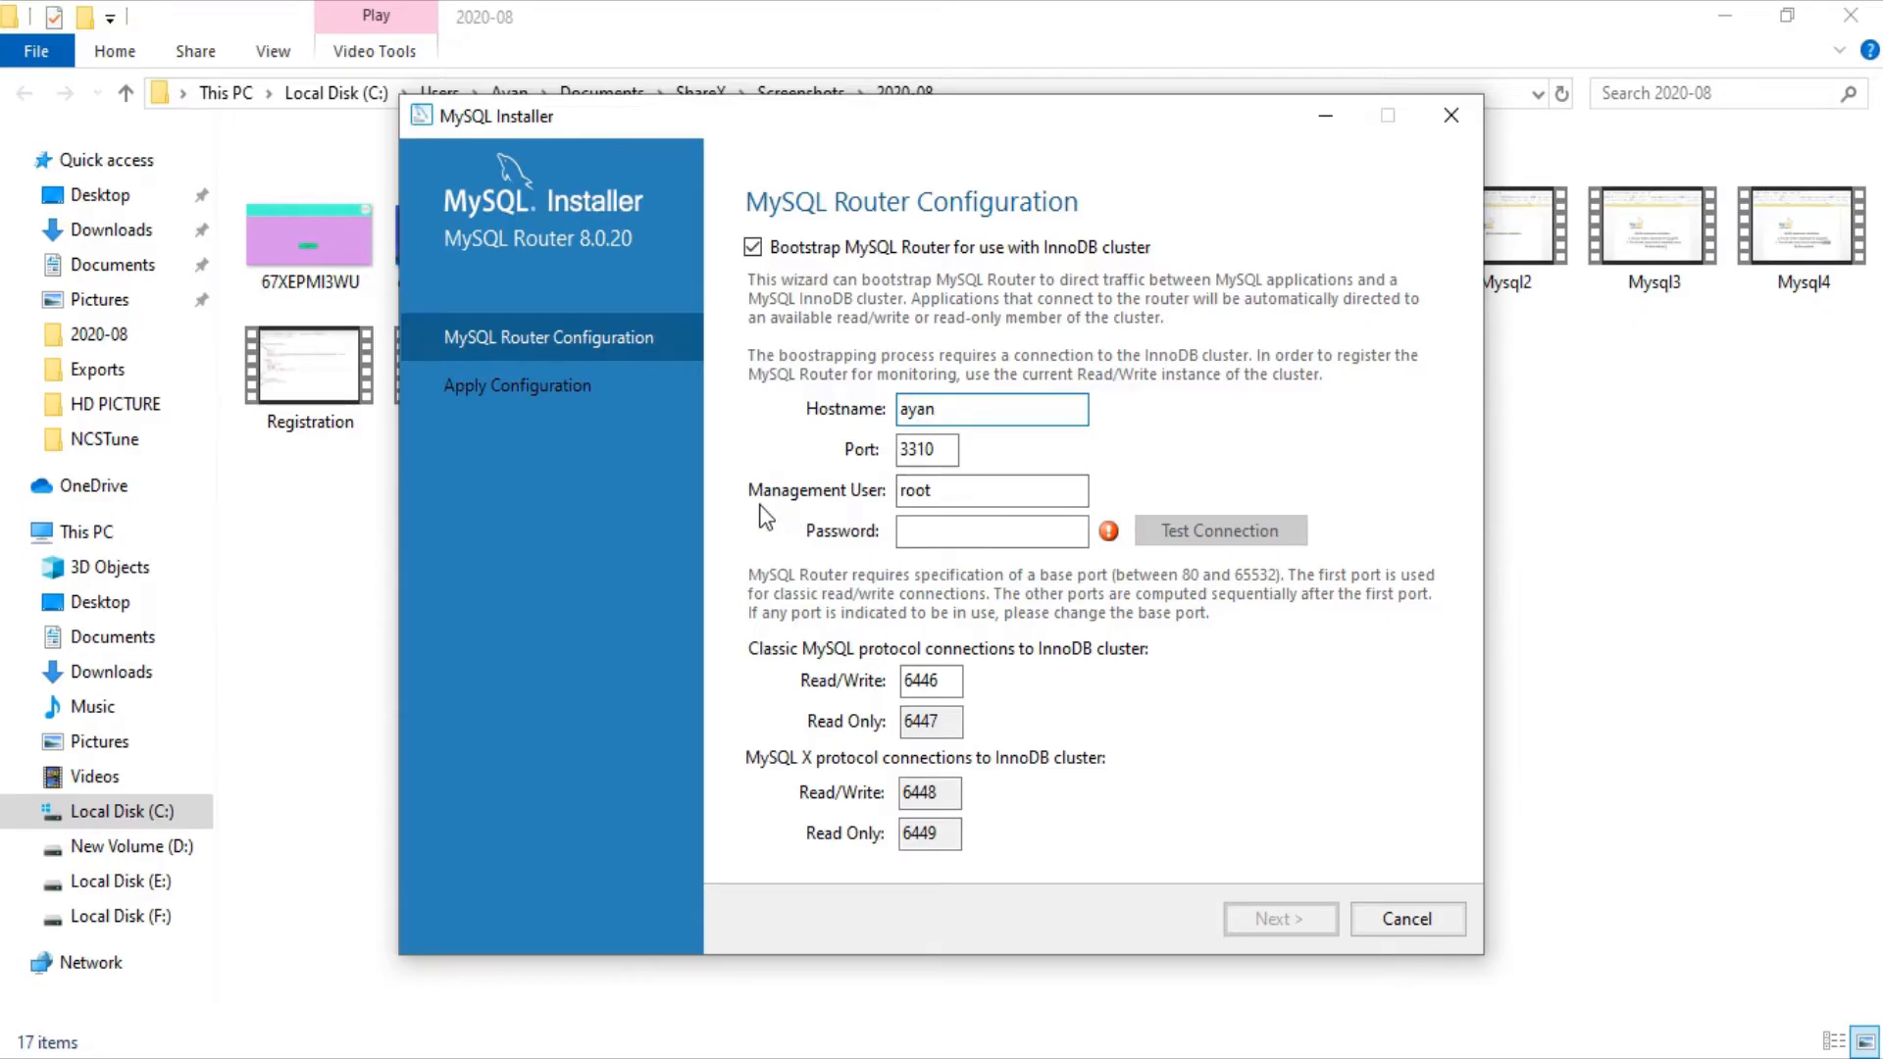
left_click(905, 531)
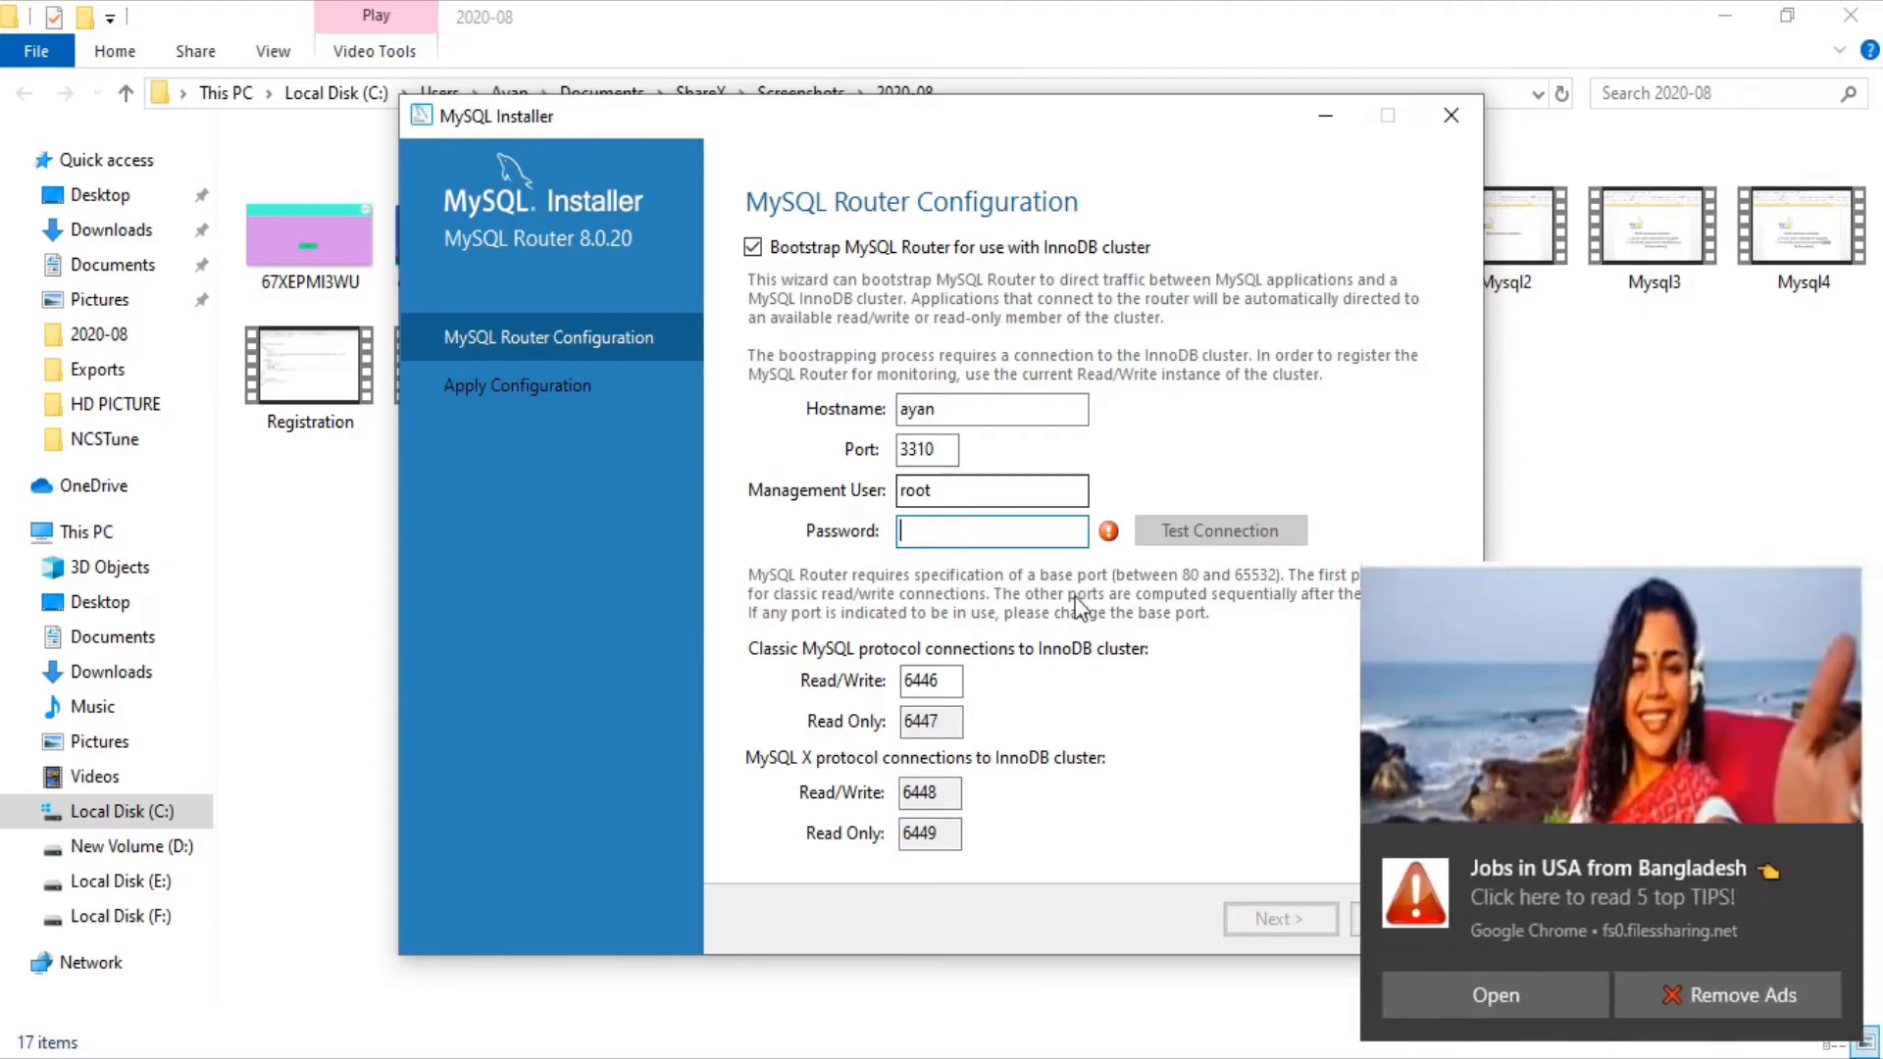
left_click(1835, 849)
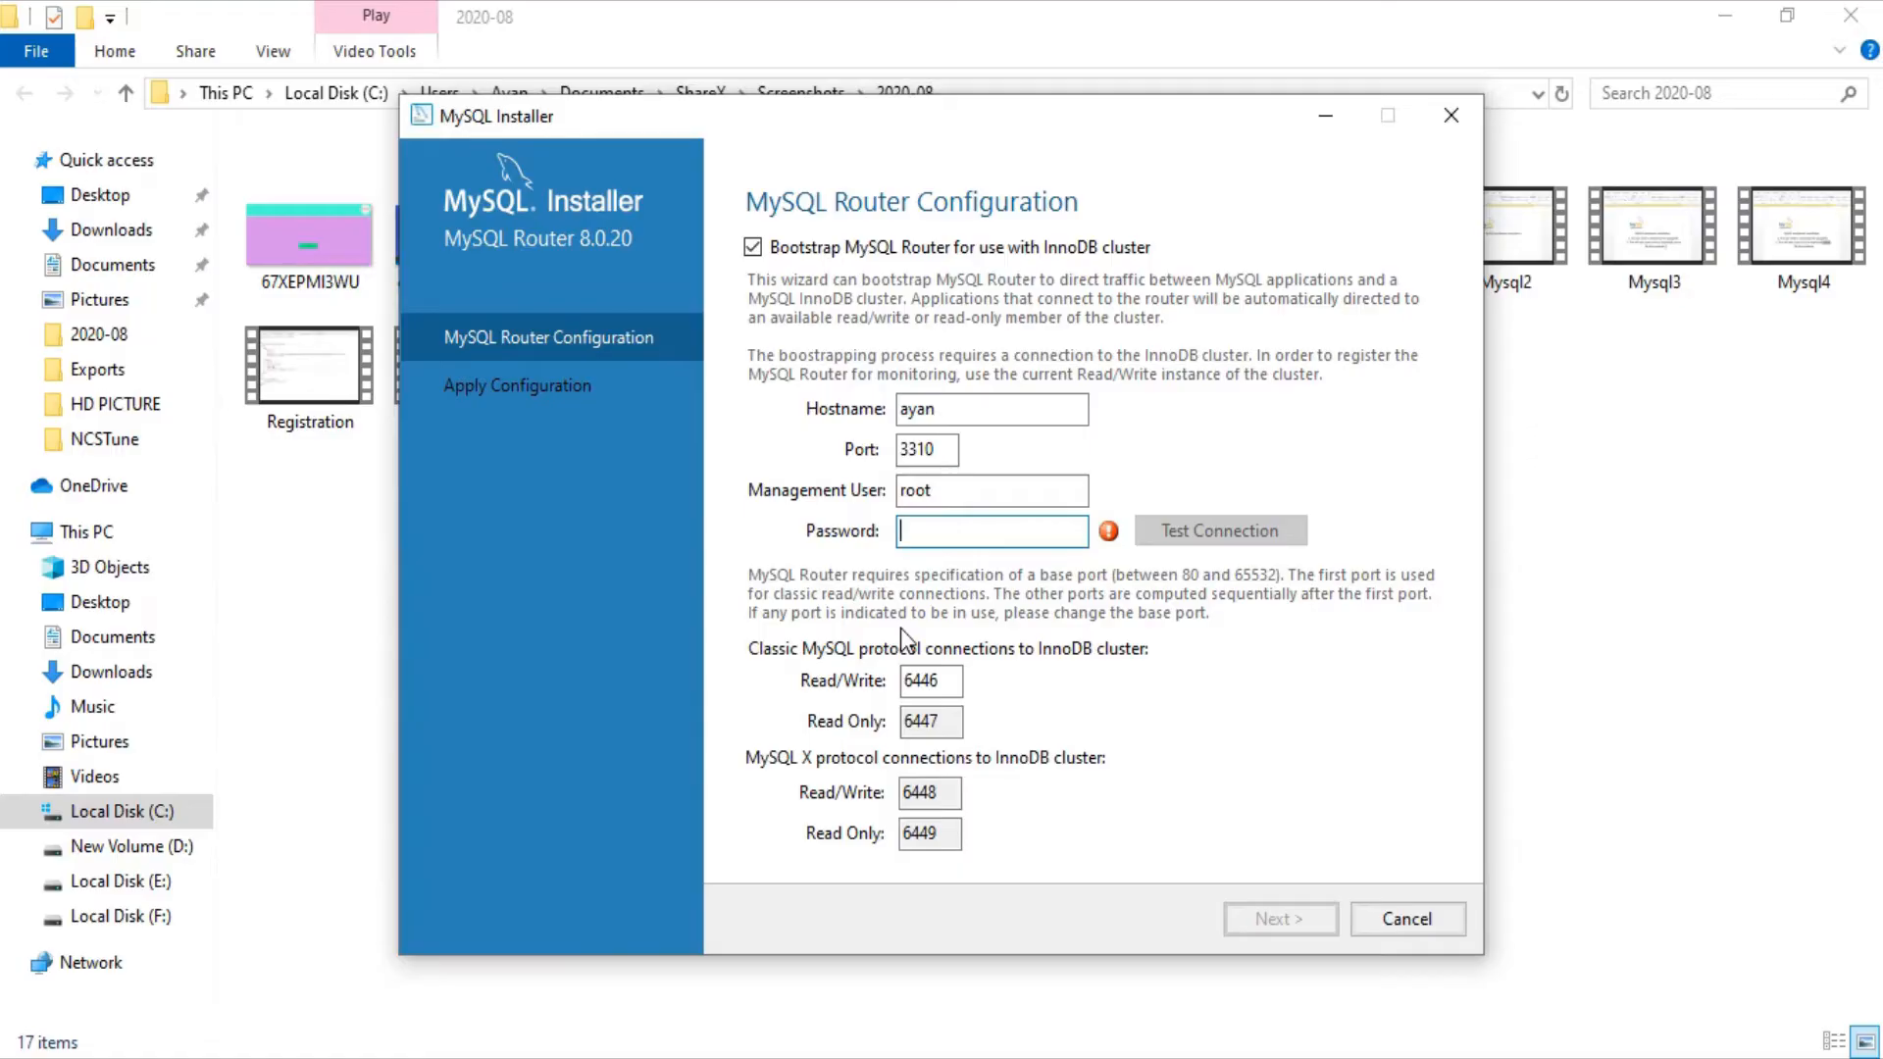
type("123456789")
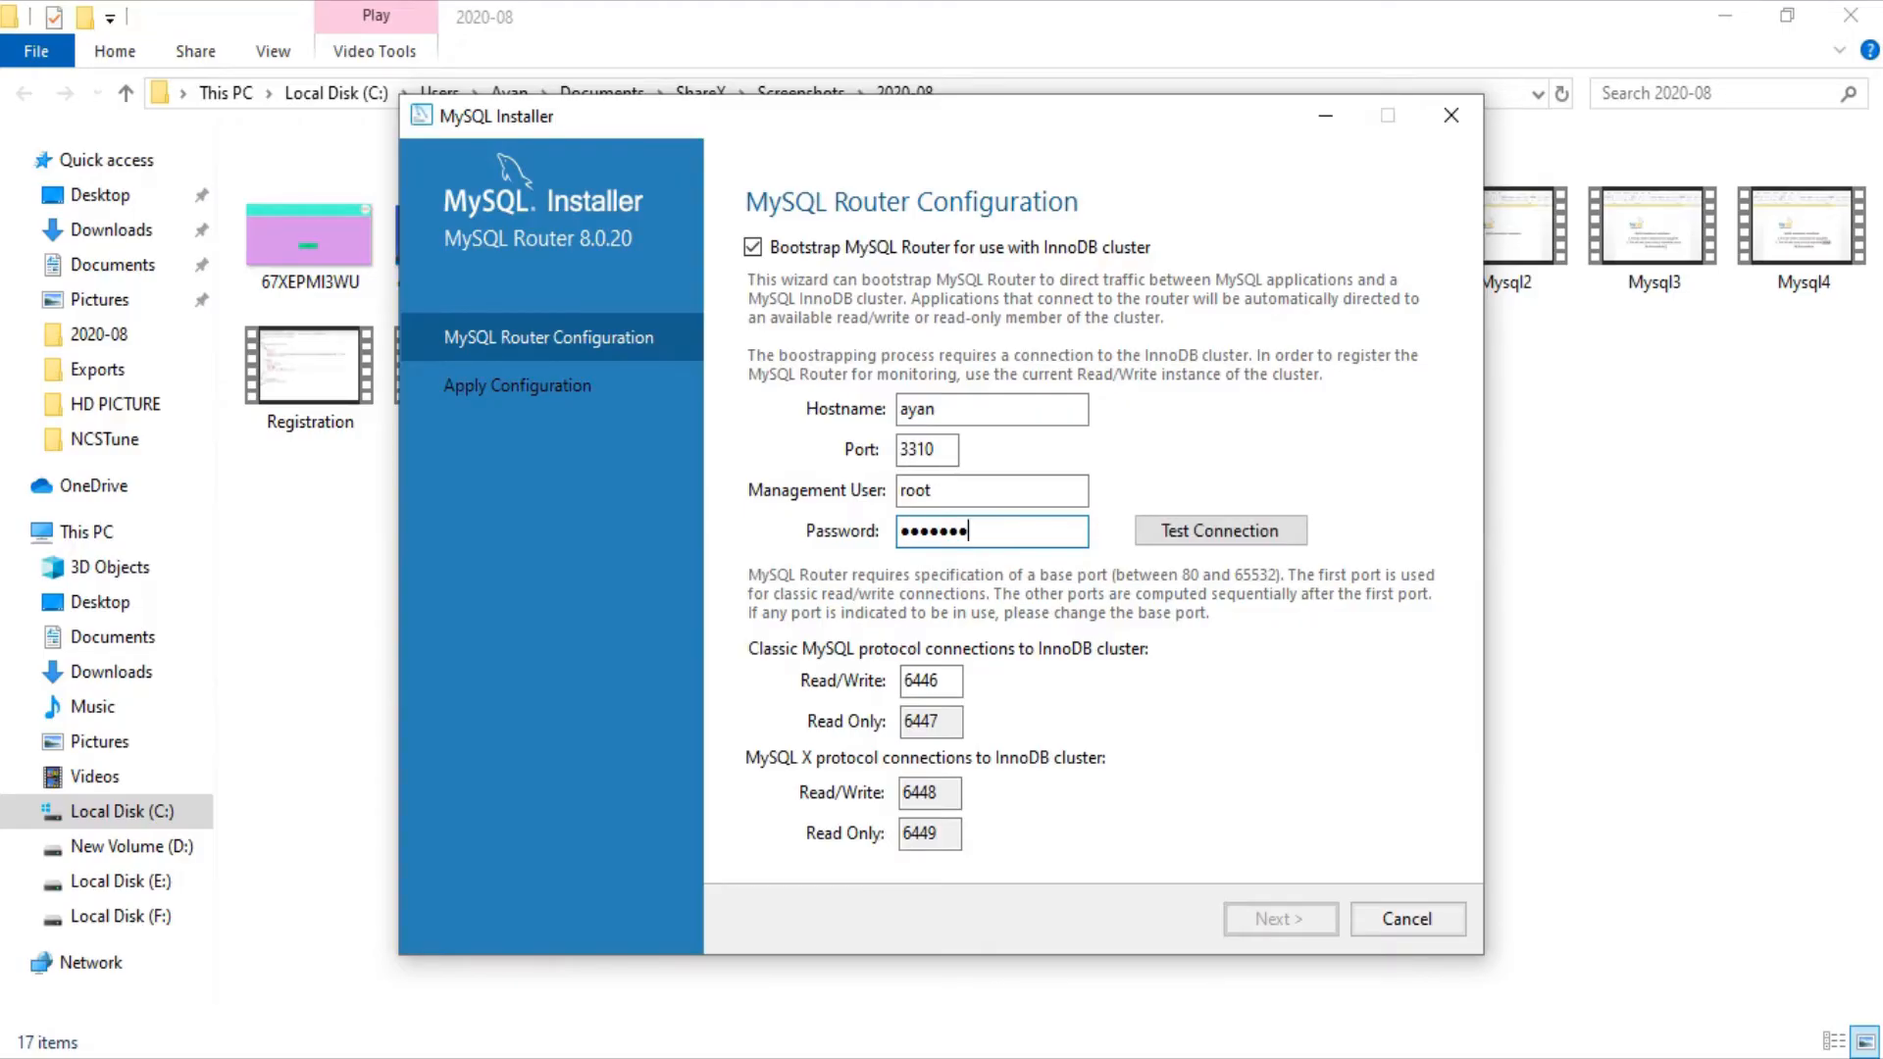
type("0")
Step: Retype the root password twice and retest the router's InnoDB cluster connection on port 3310
left_click(1228, 530)
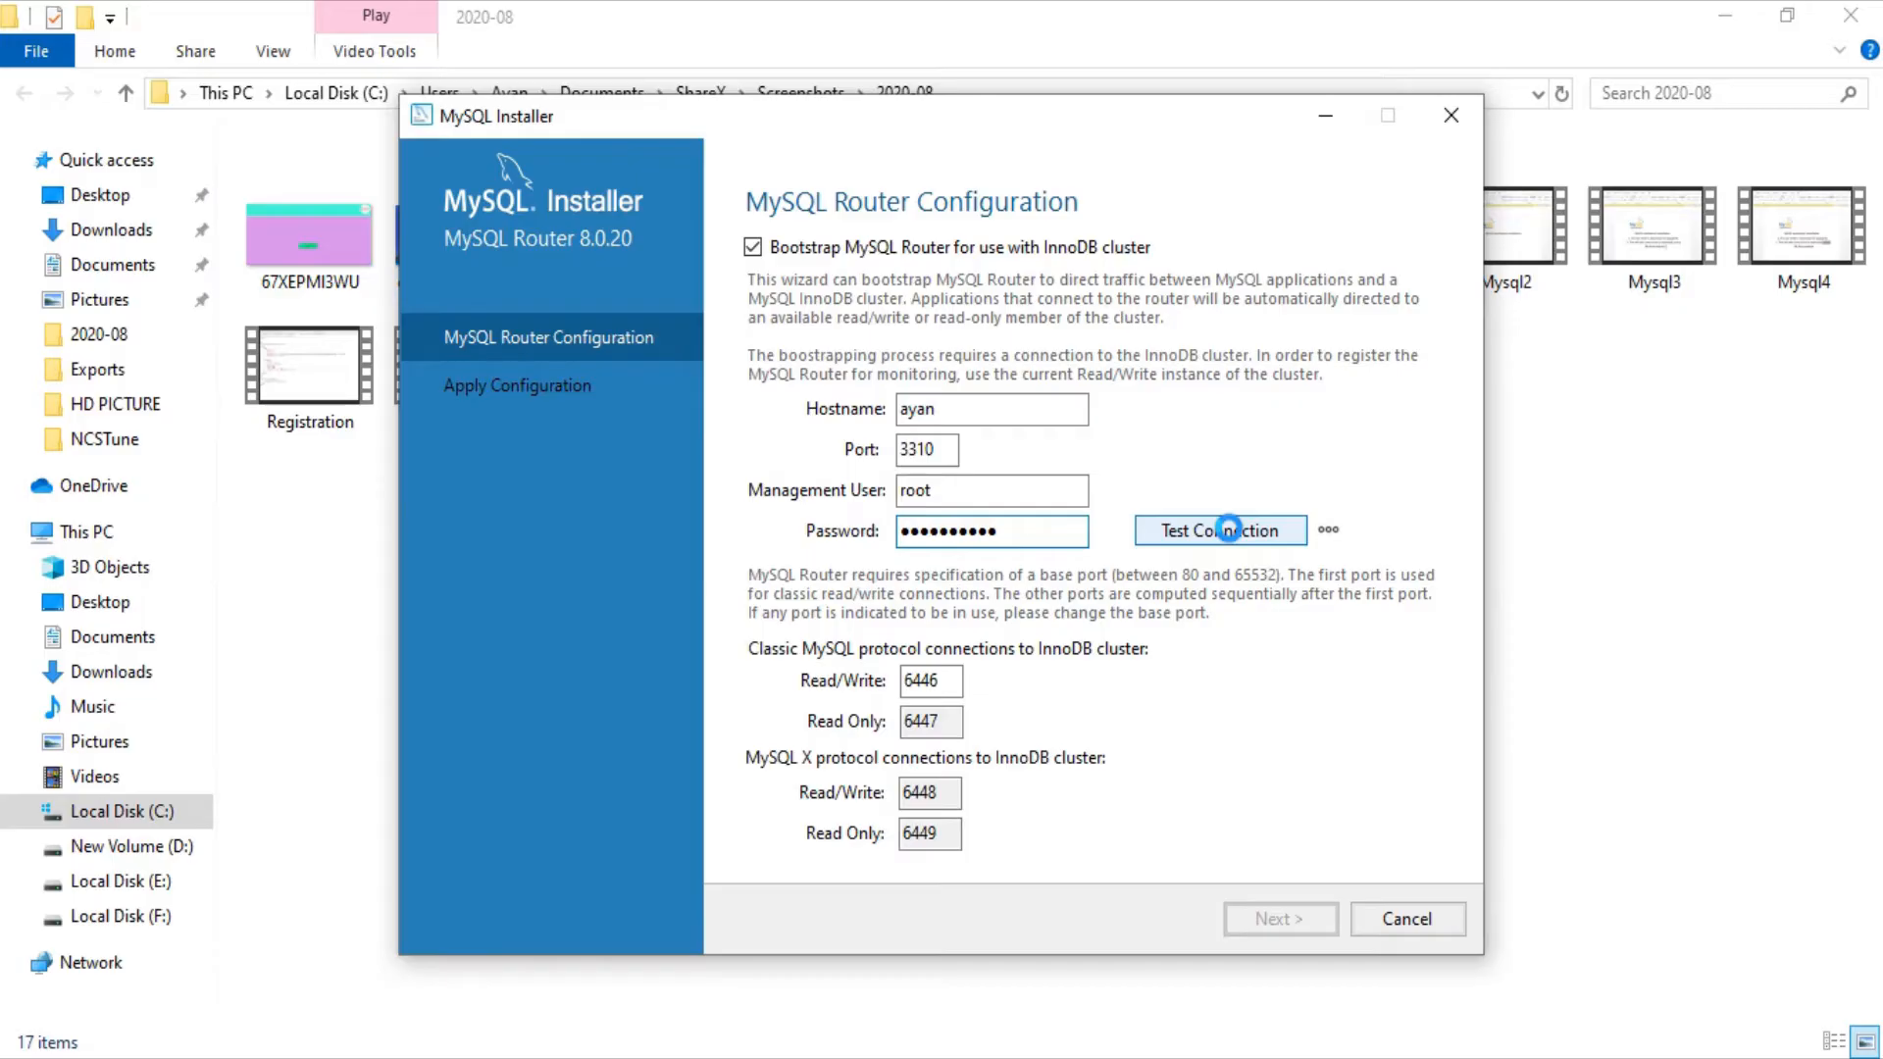
left_click(1020, 533)
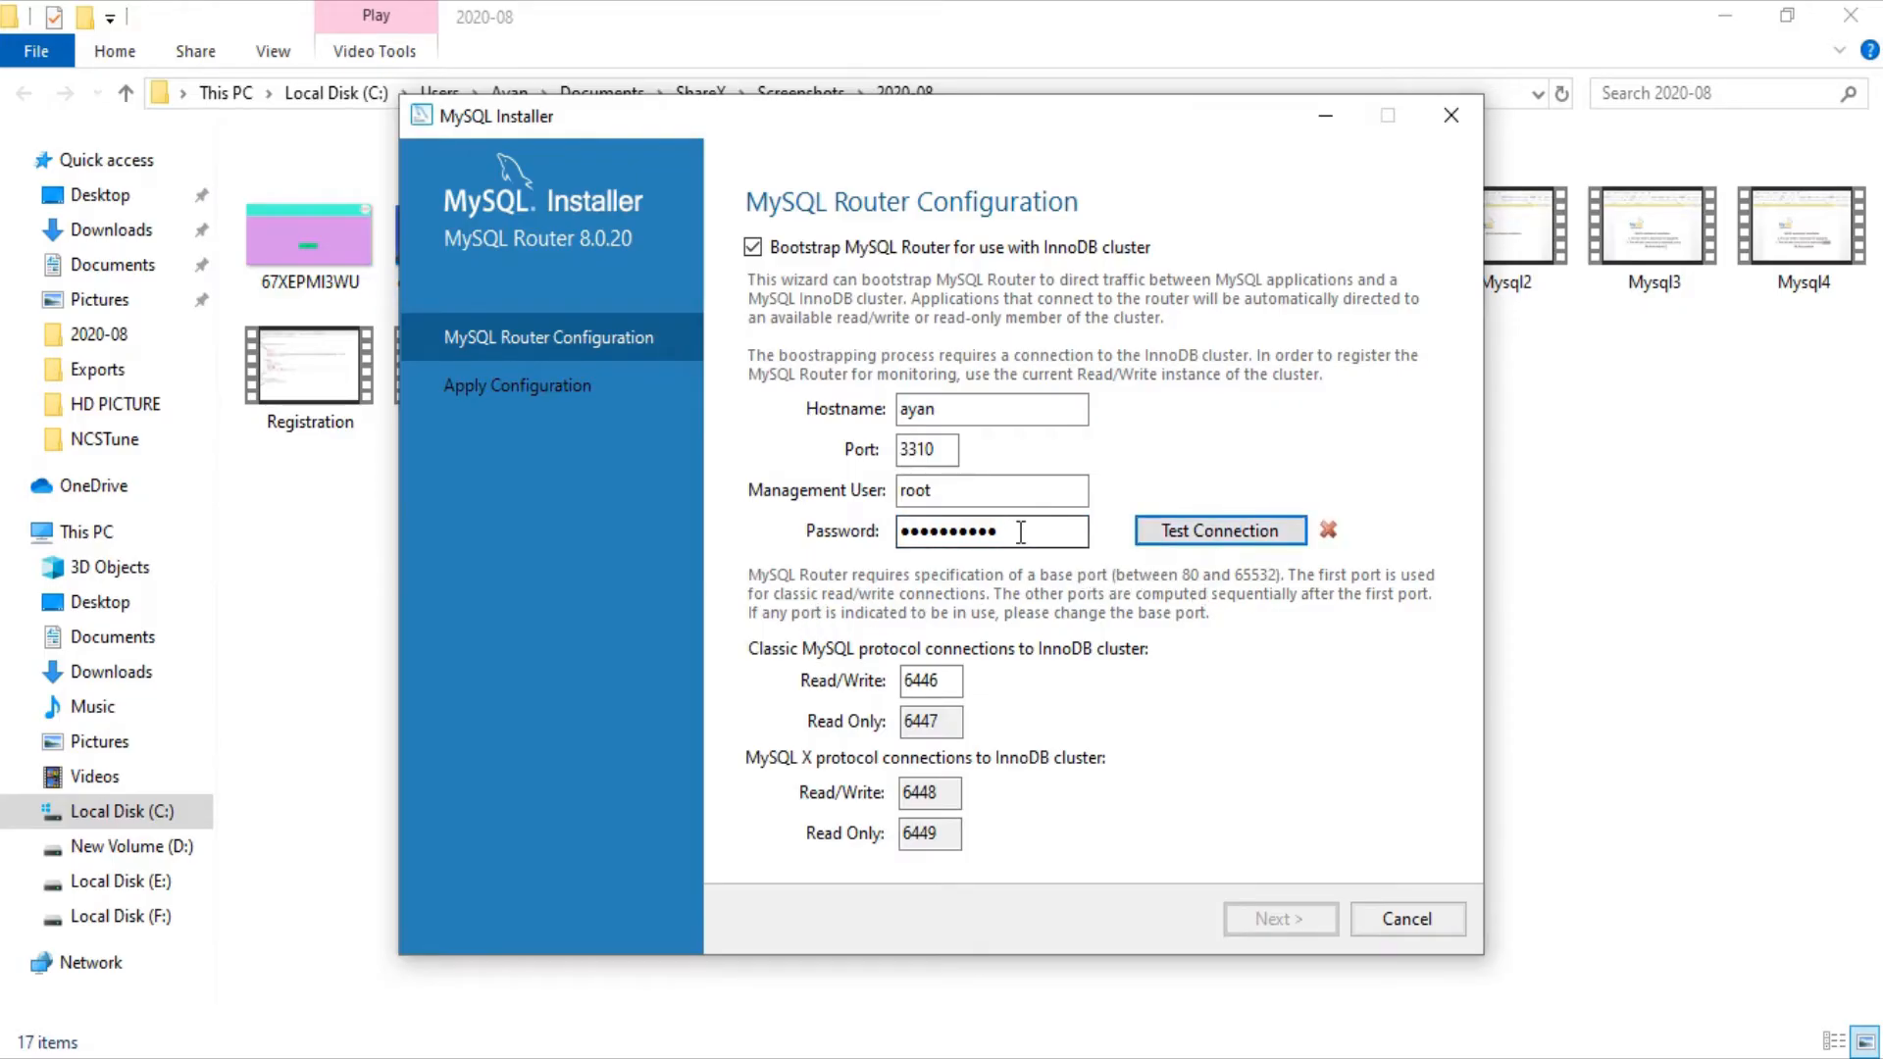
key("BackSpace")
key("BackSpace")
key("BackSpace")
key("BackSpace")
key("BackSpace")
key("BackSpace")
key("BackSpace")
key("BackSpace")
key("BackSpace")
key("BackSpace")
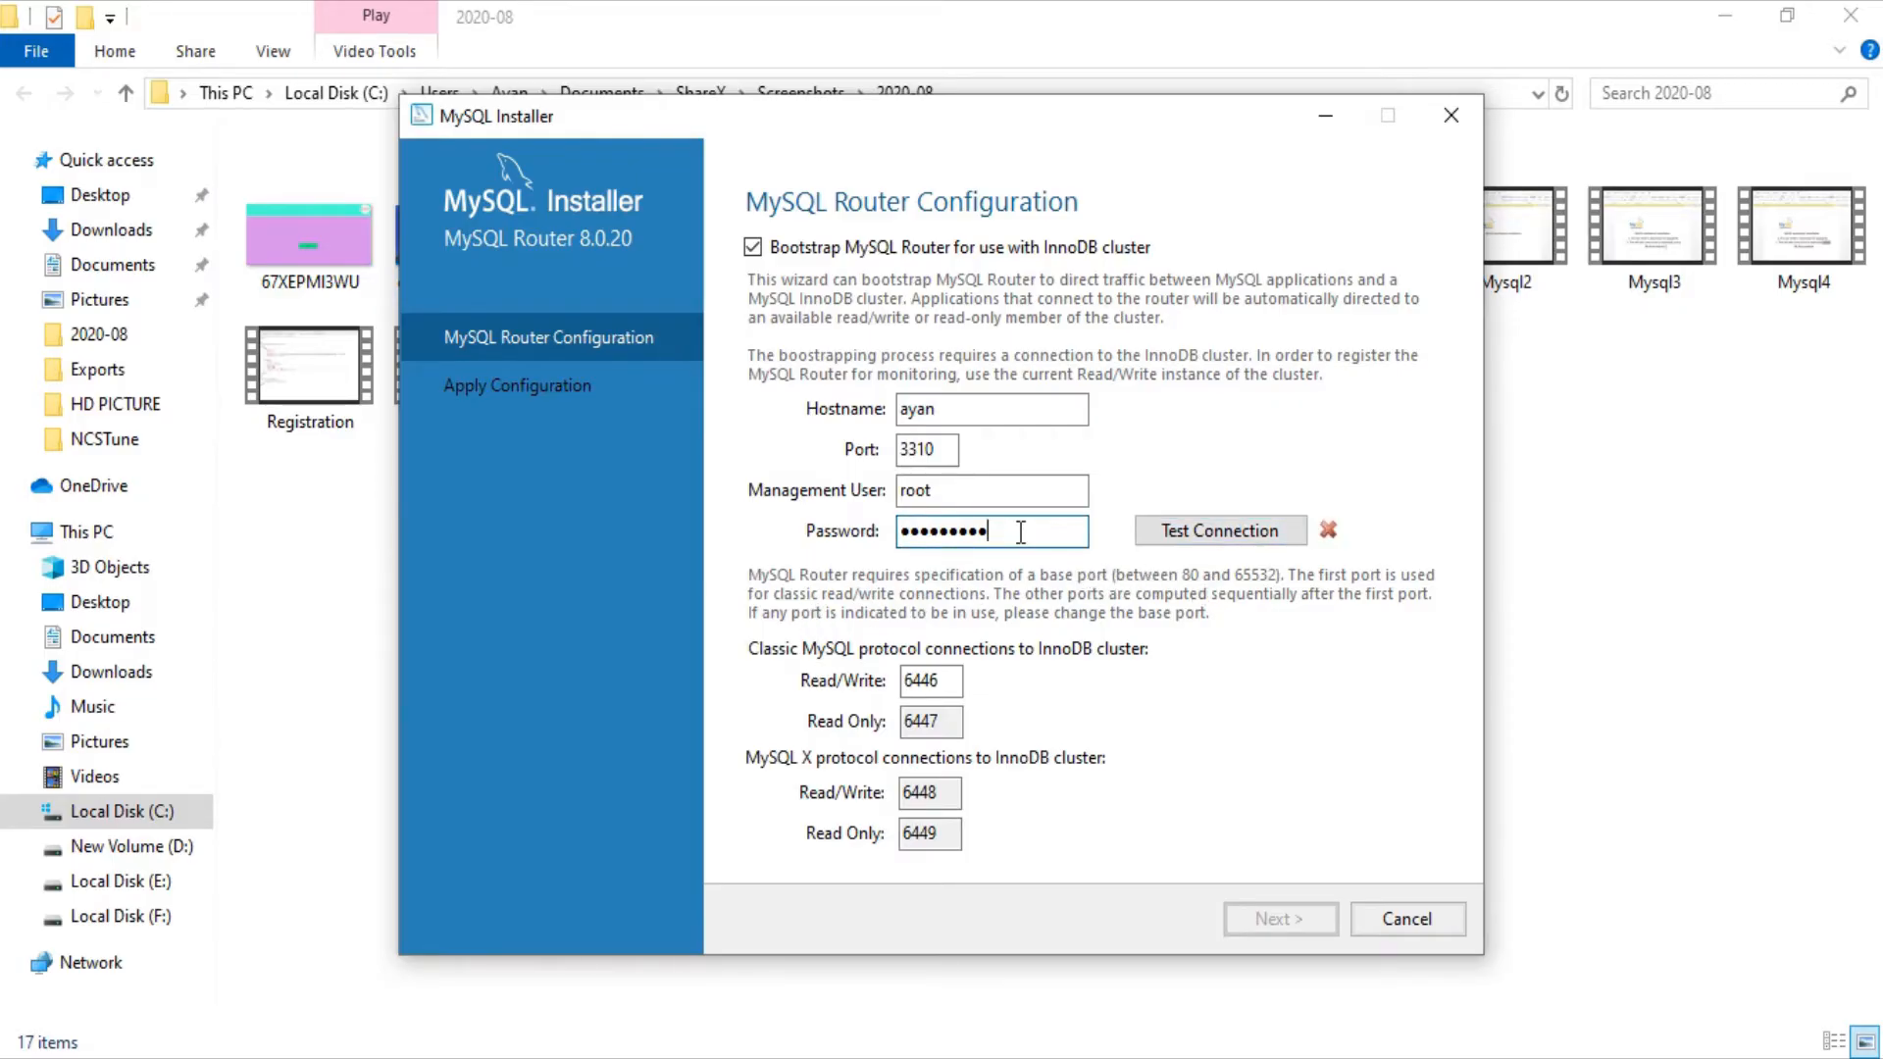
type("••••••")
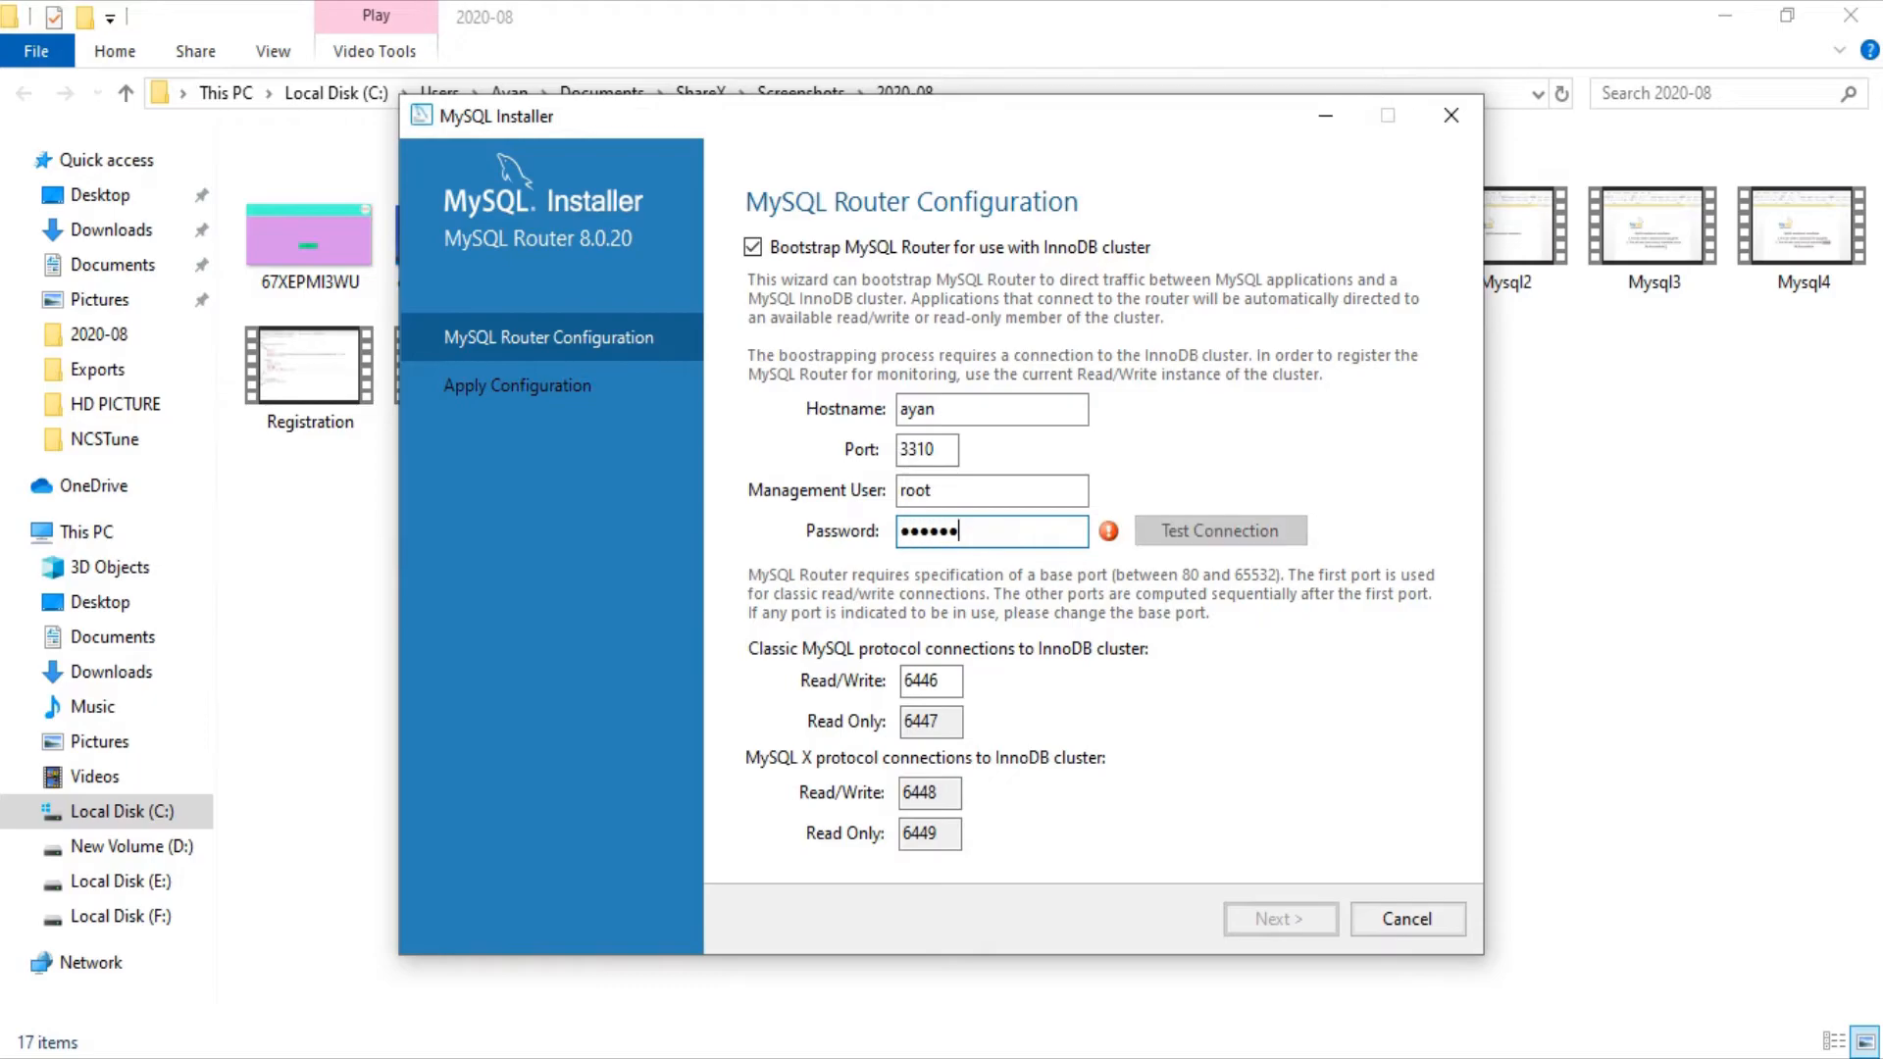
left_click(1207, 520)
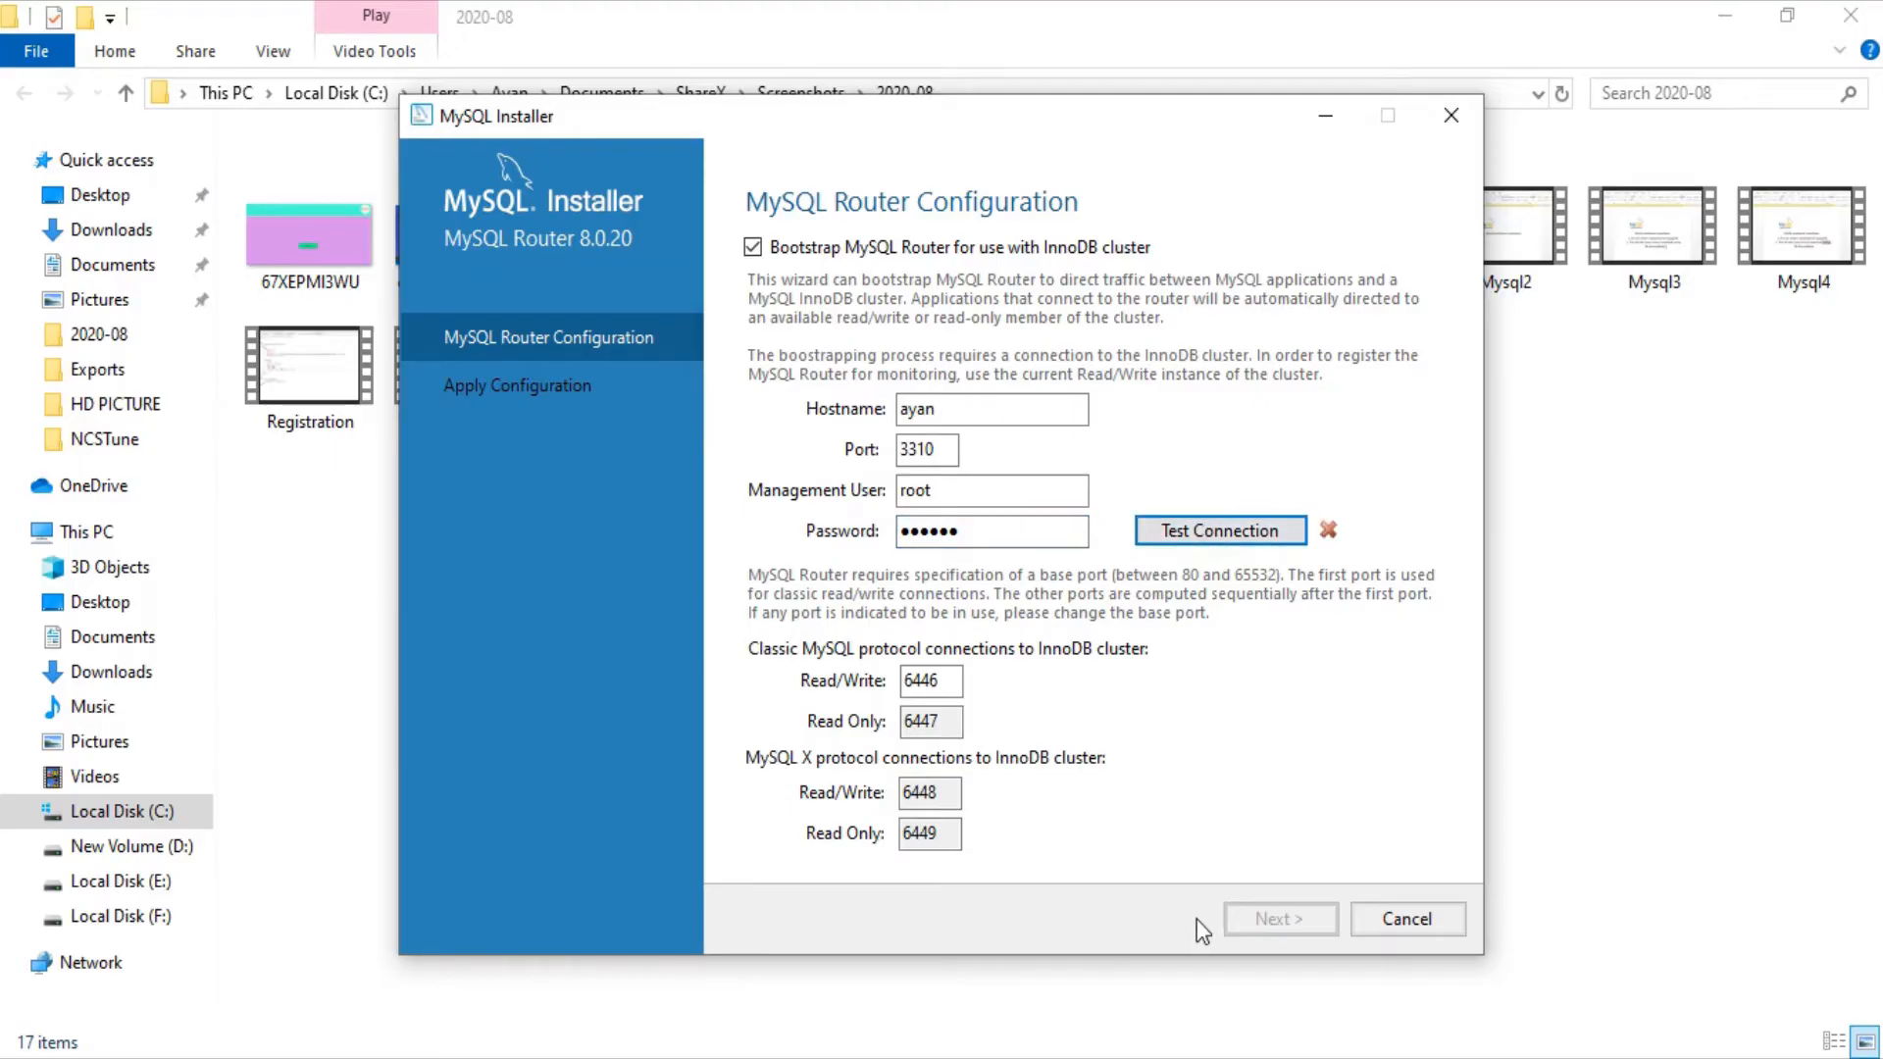
left_click(994, 535)
key("BackSpace")
key("BackSpace")
key("BackSpace")
key("BackSpace")
key("BackSpace")
key("BackSpace")
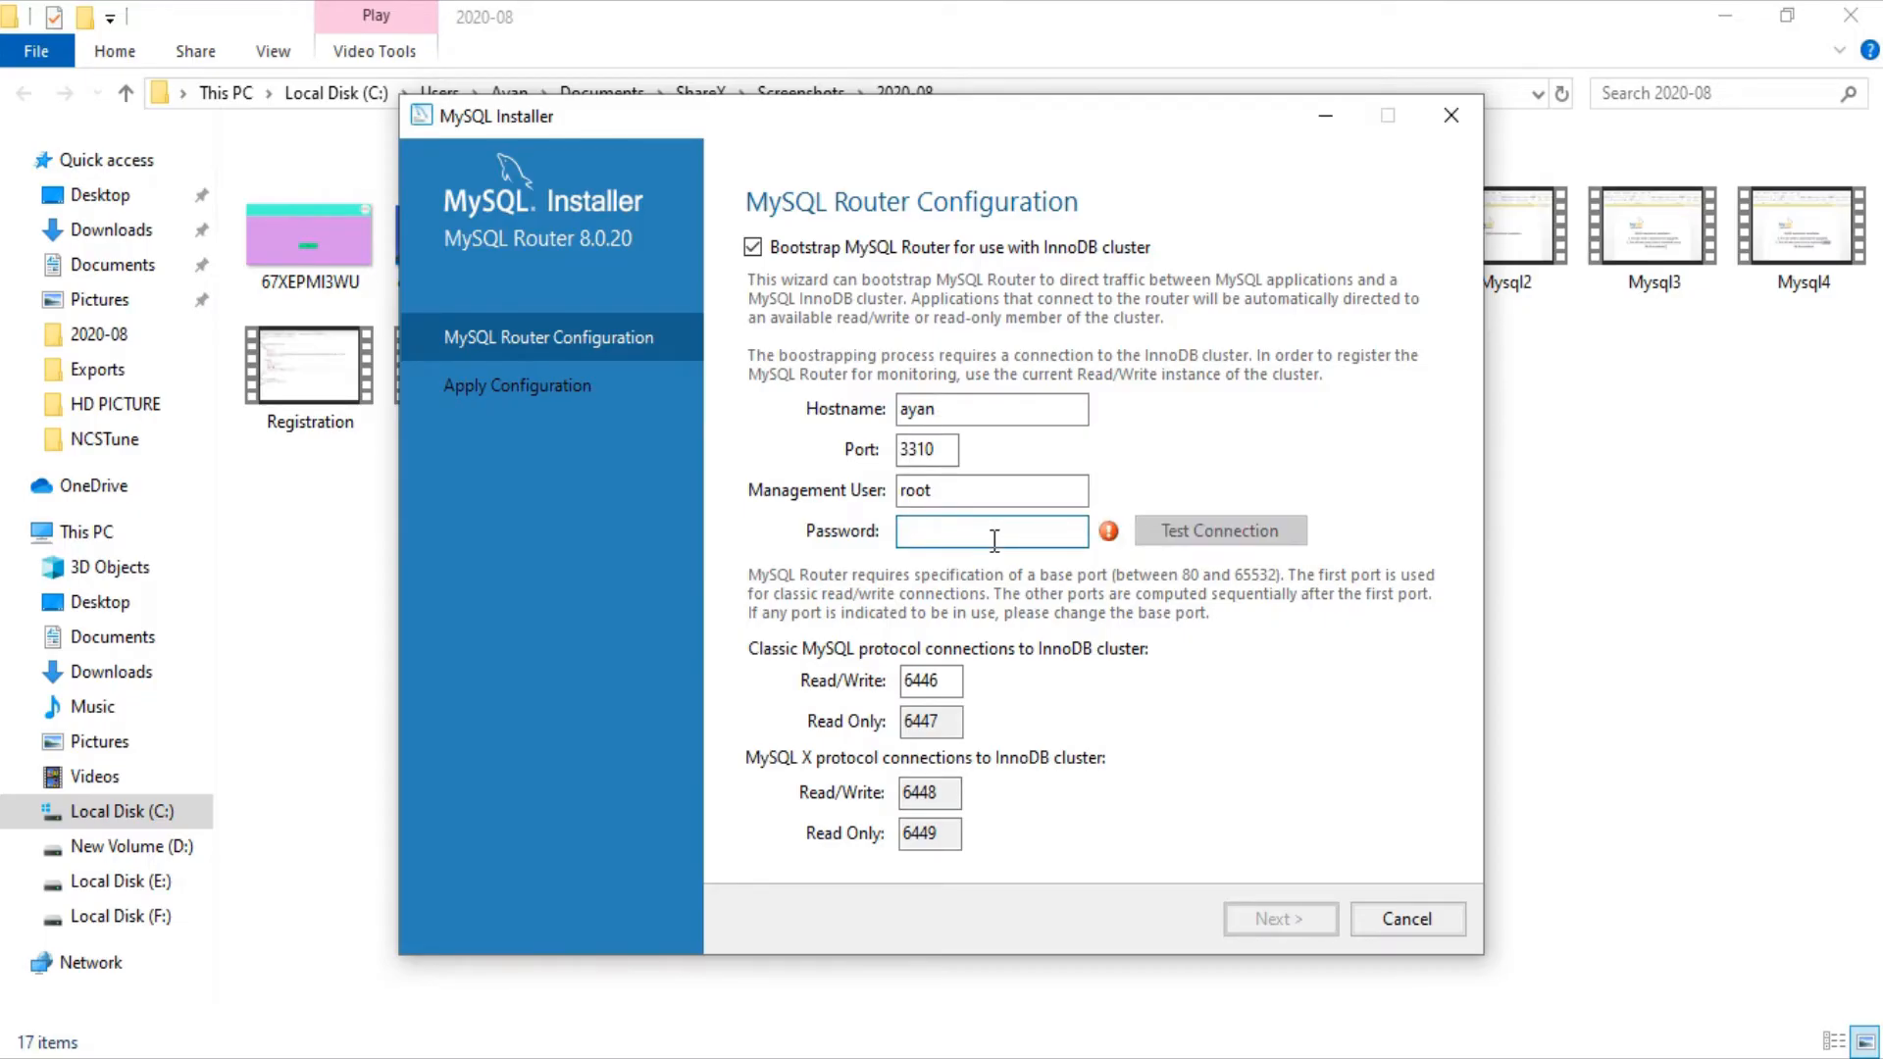
type("r")
type("word12")
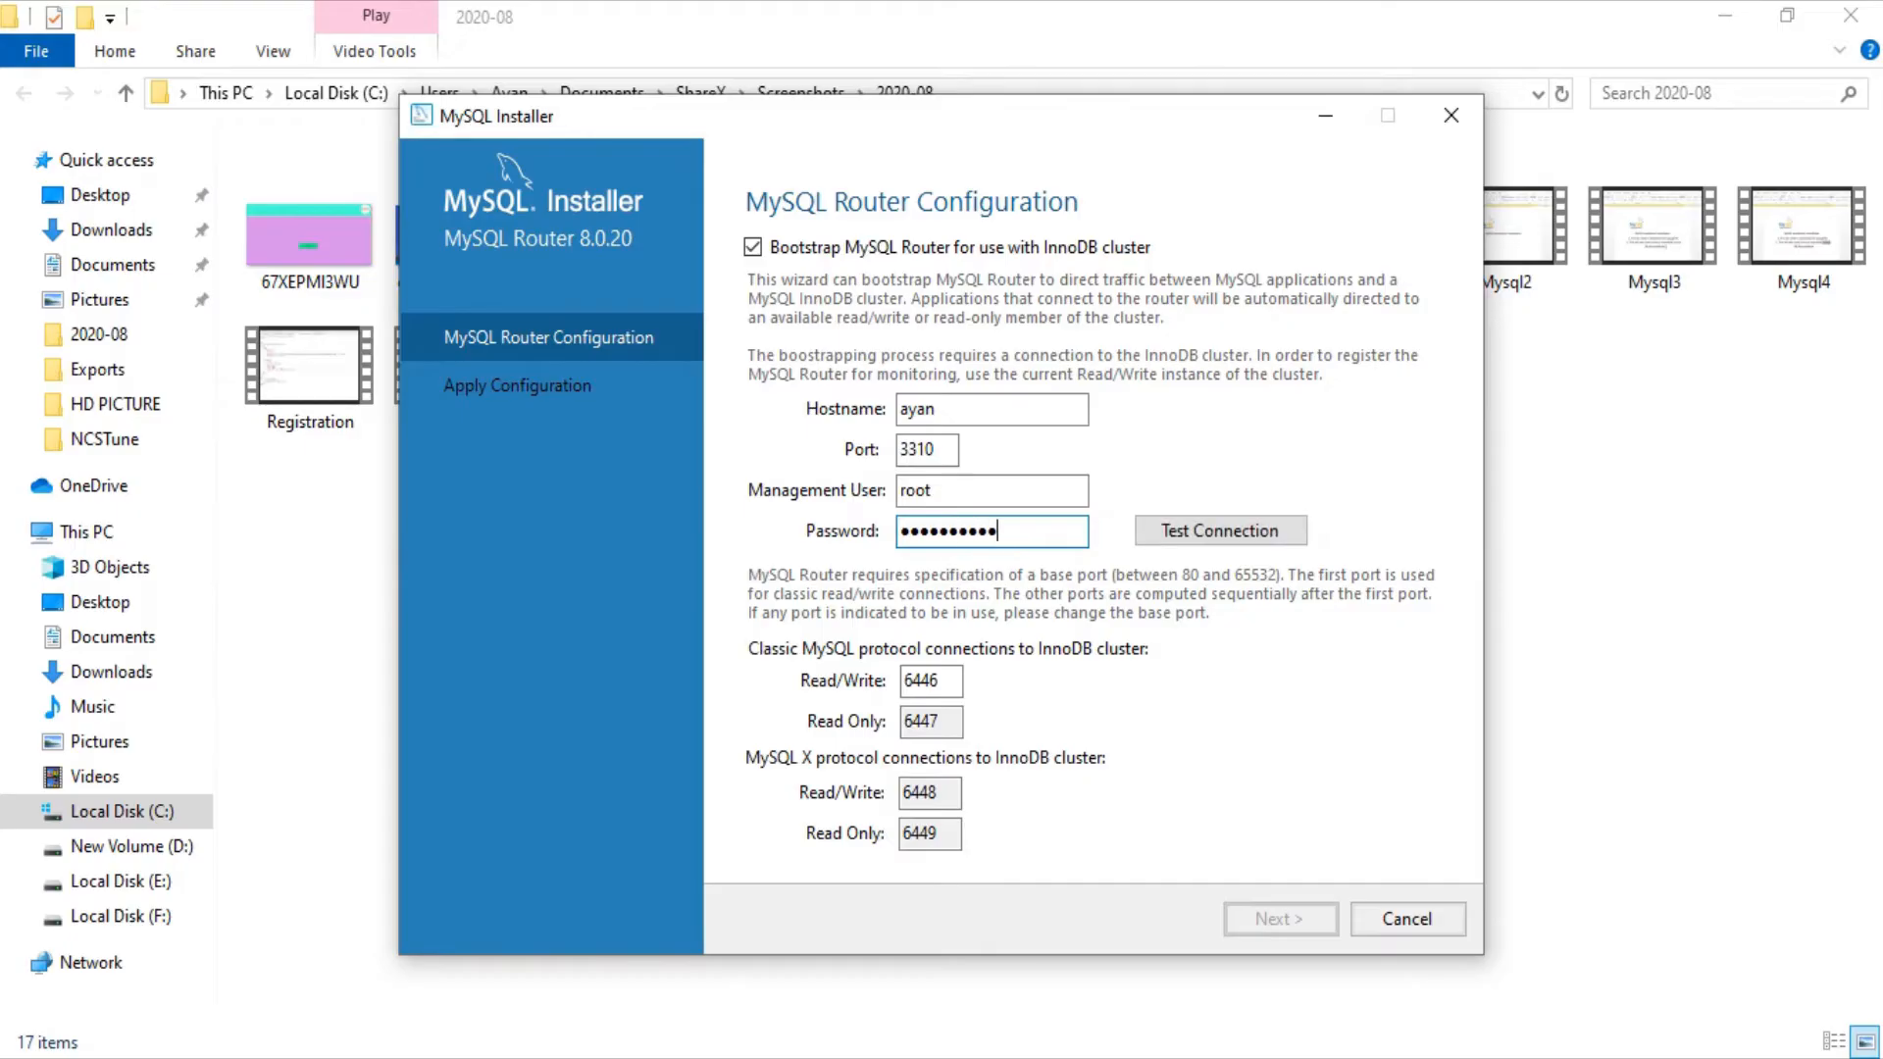
left_click(1246, 530)
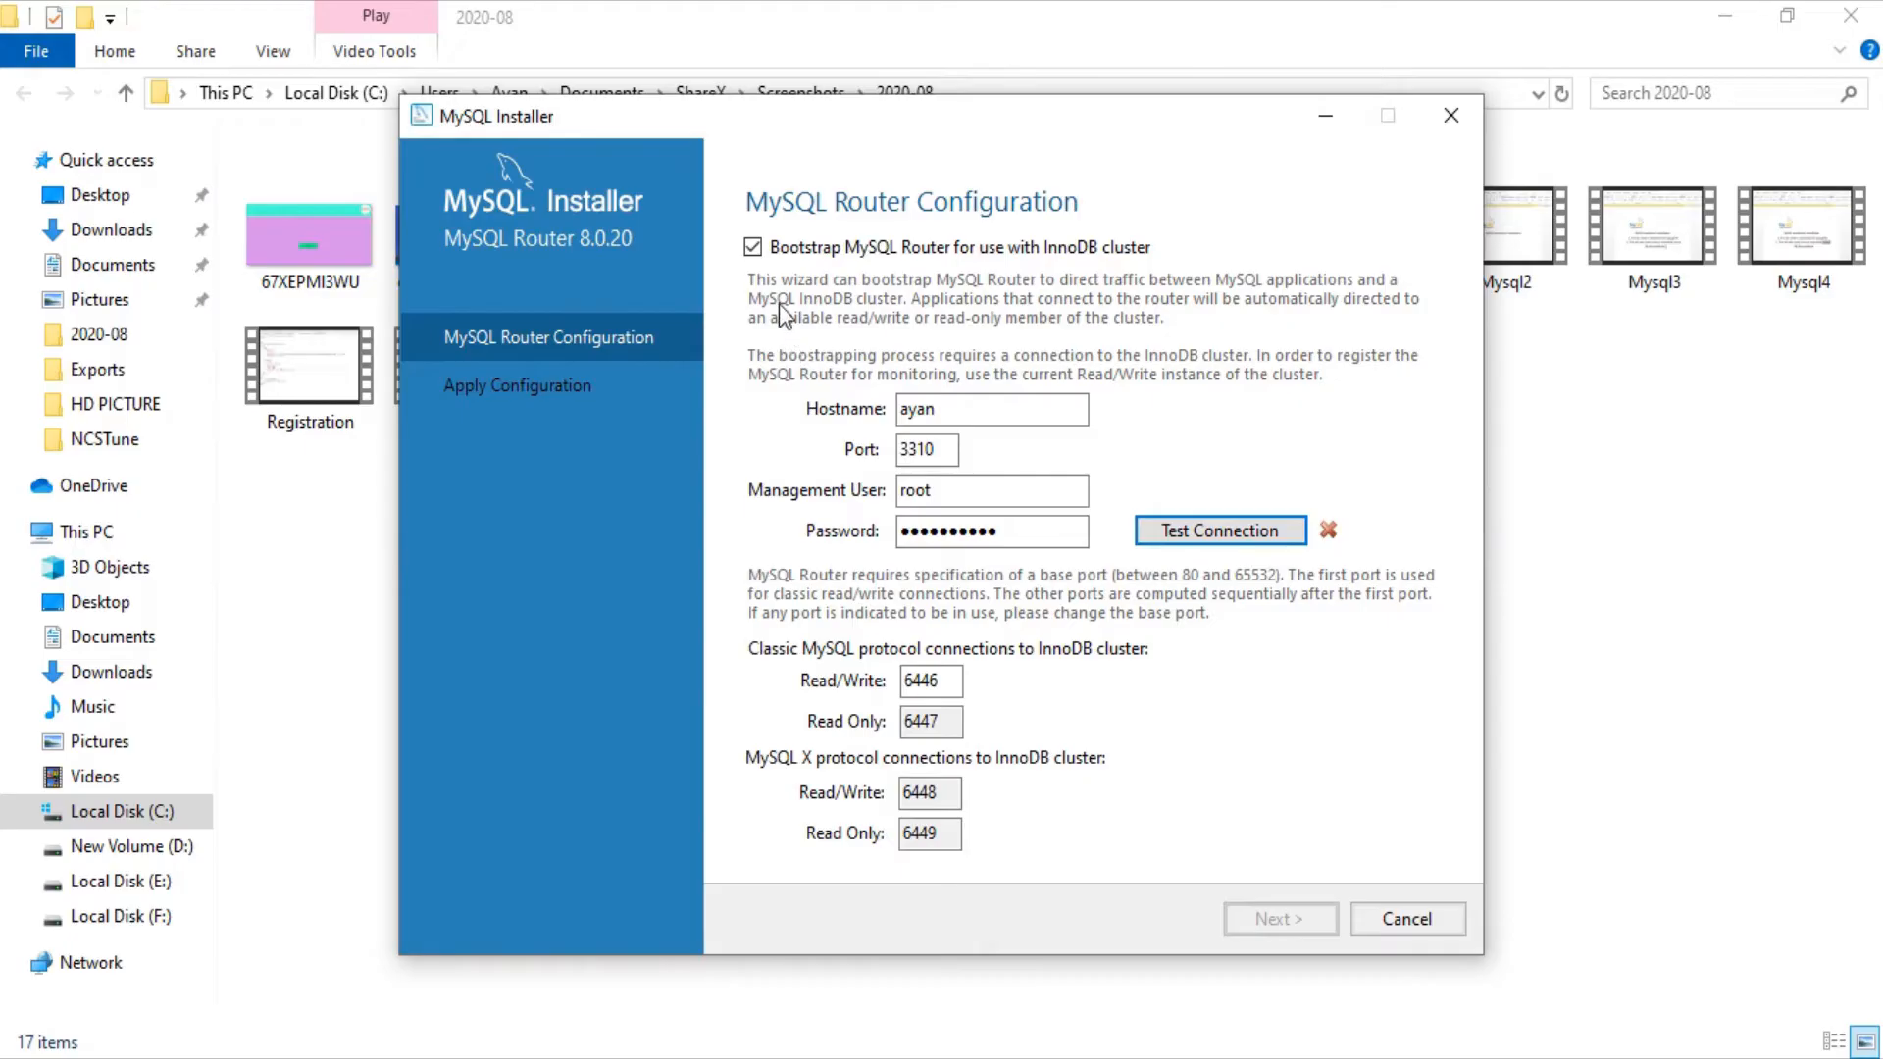
Step: Skip the router bootstrap, then check the root password for the samples on port 3306
left_click(751, 247)
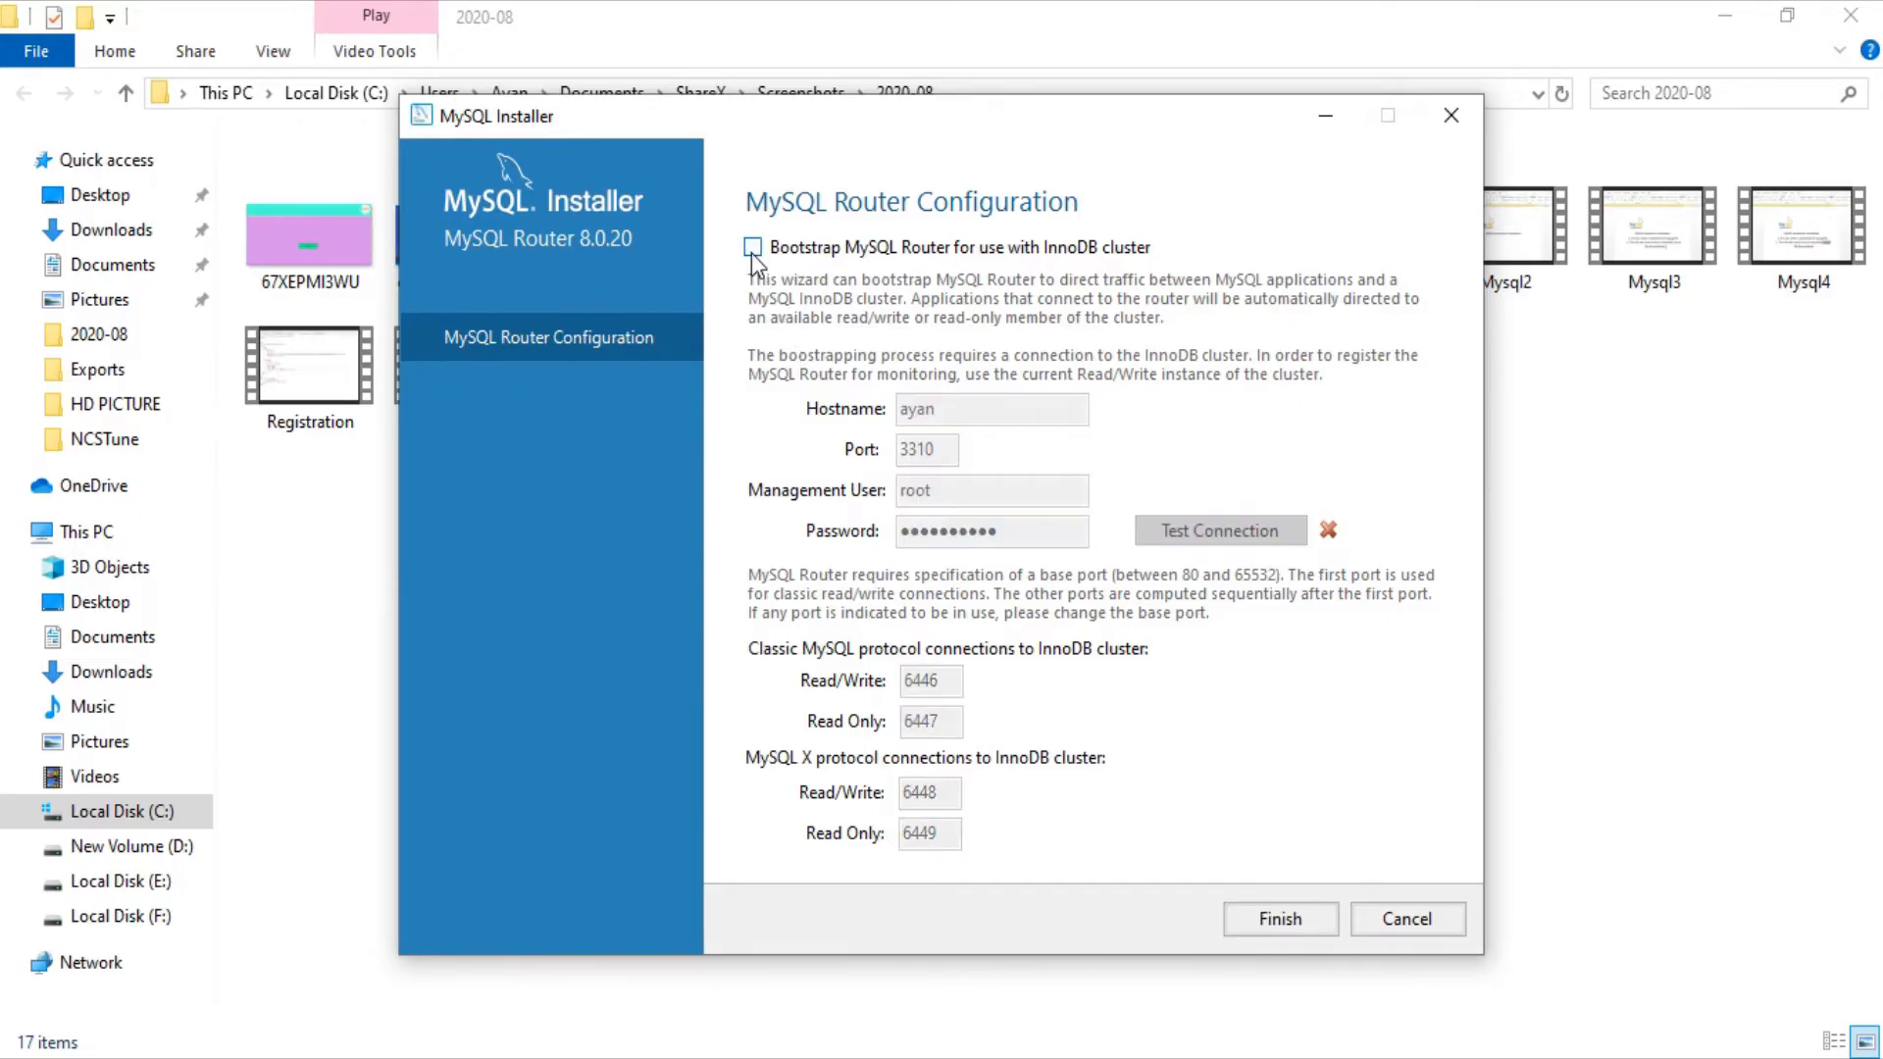
left_click(1275, 922)
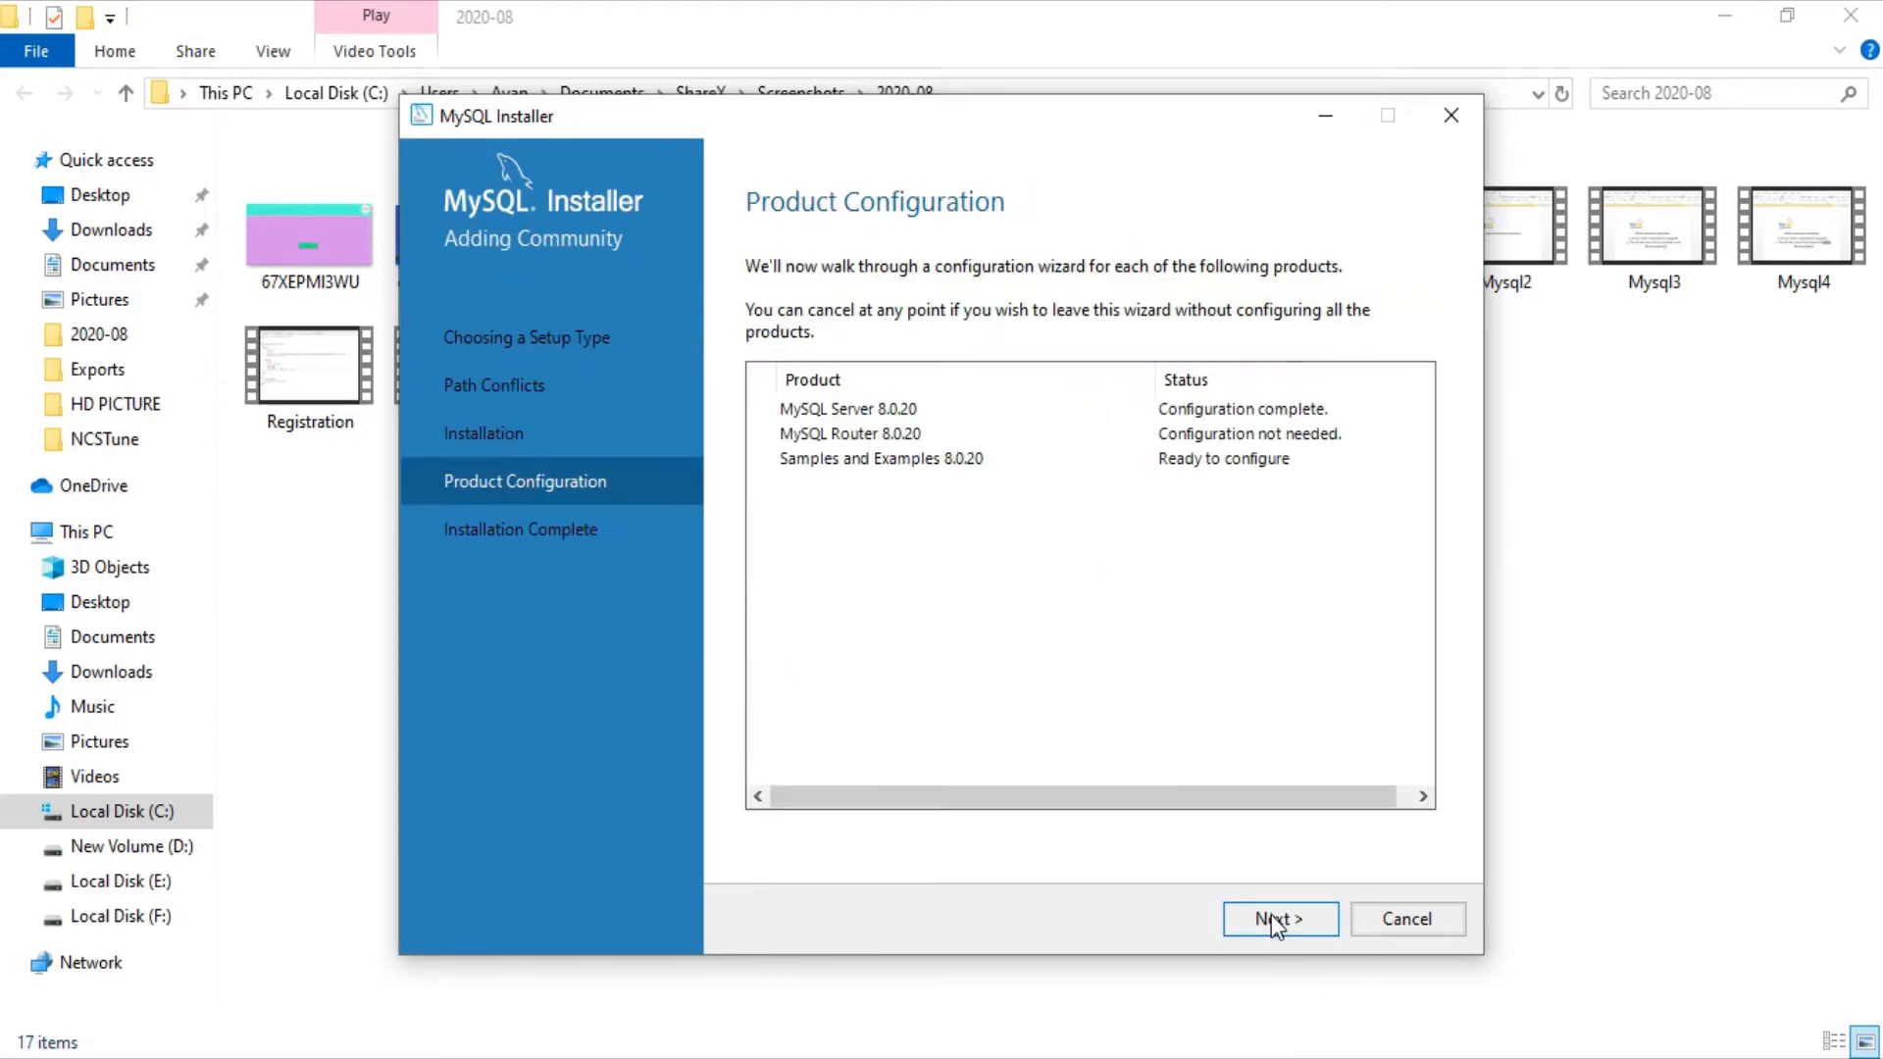
left_click(1275, 922)
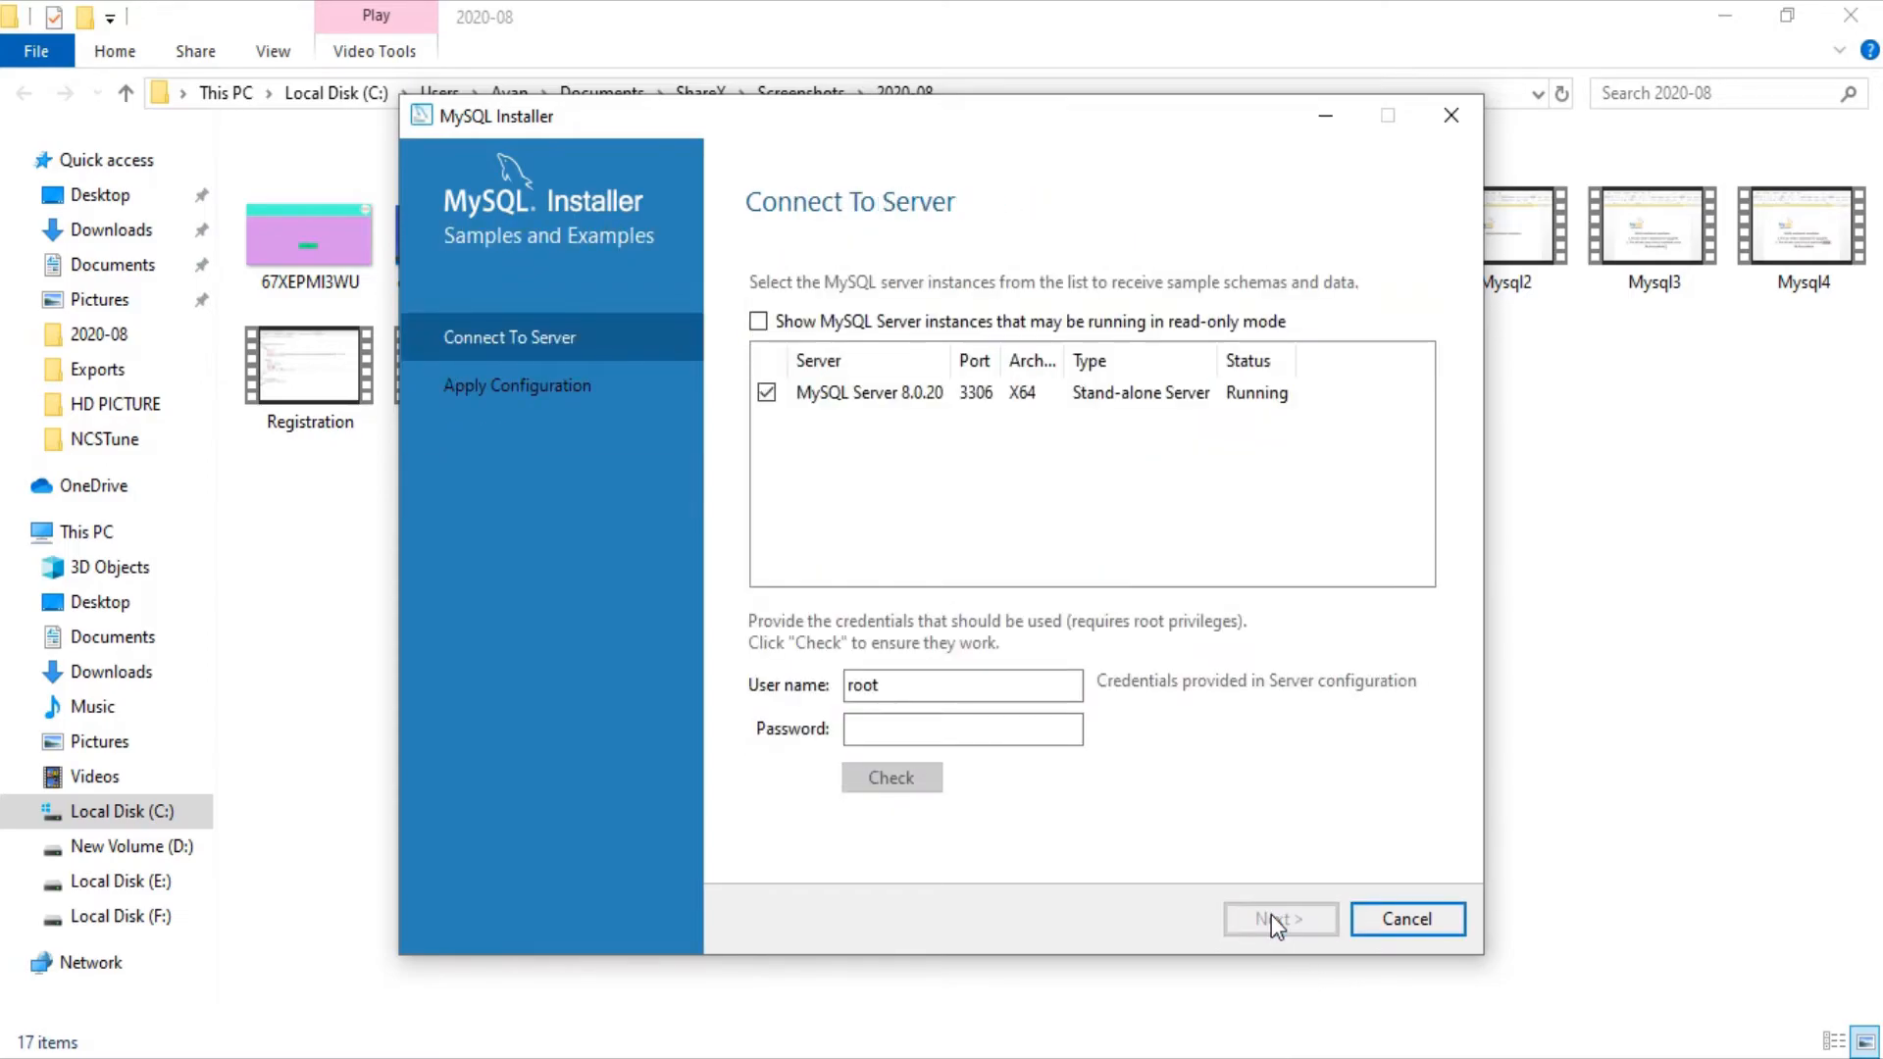
left_click(878, 727)
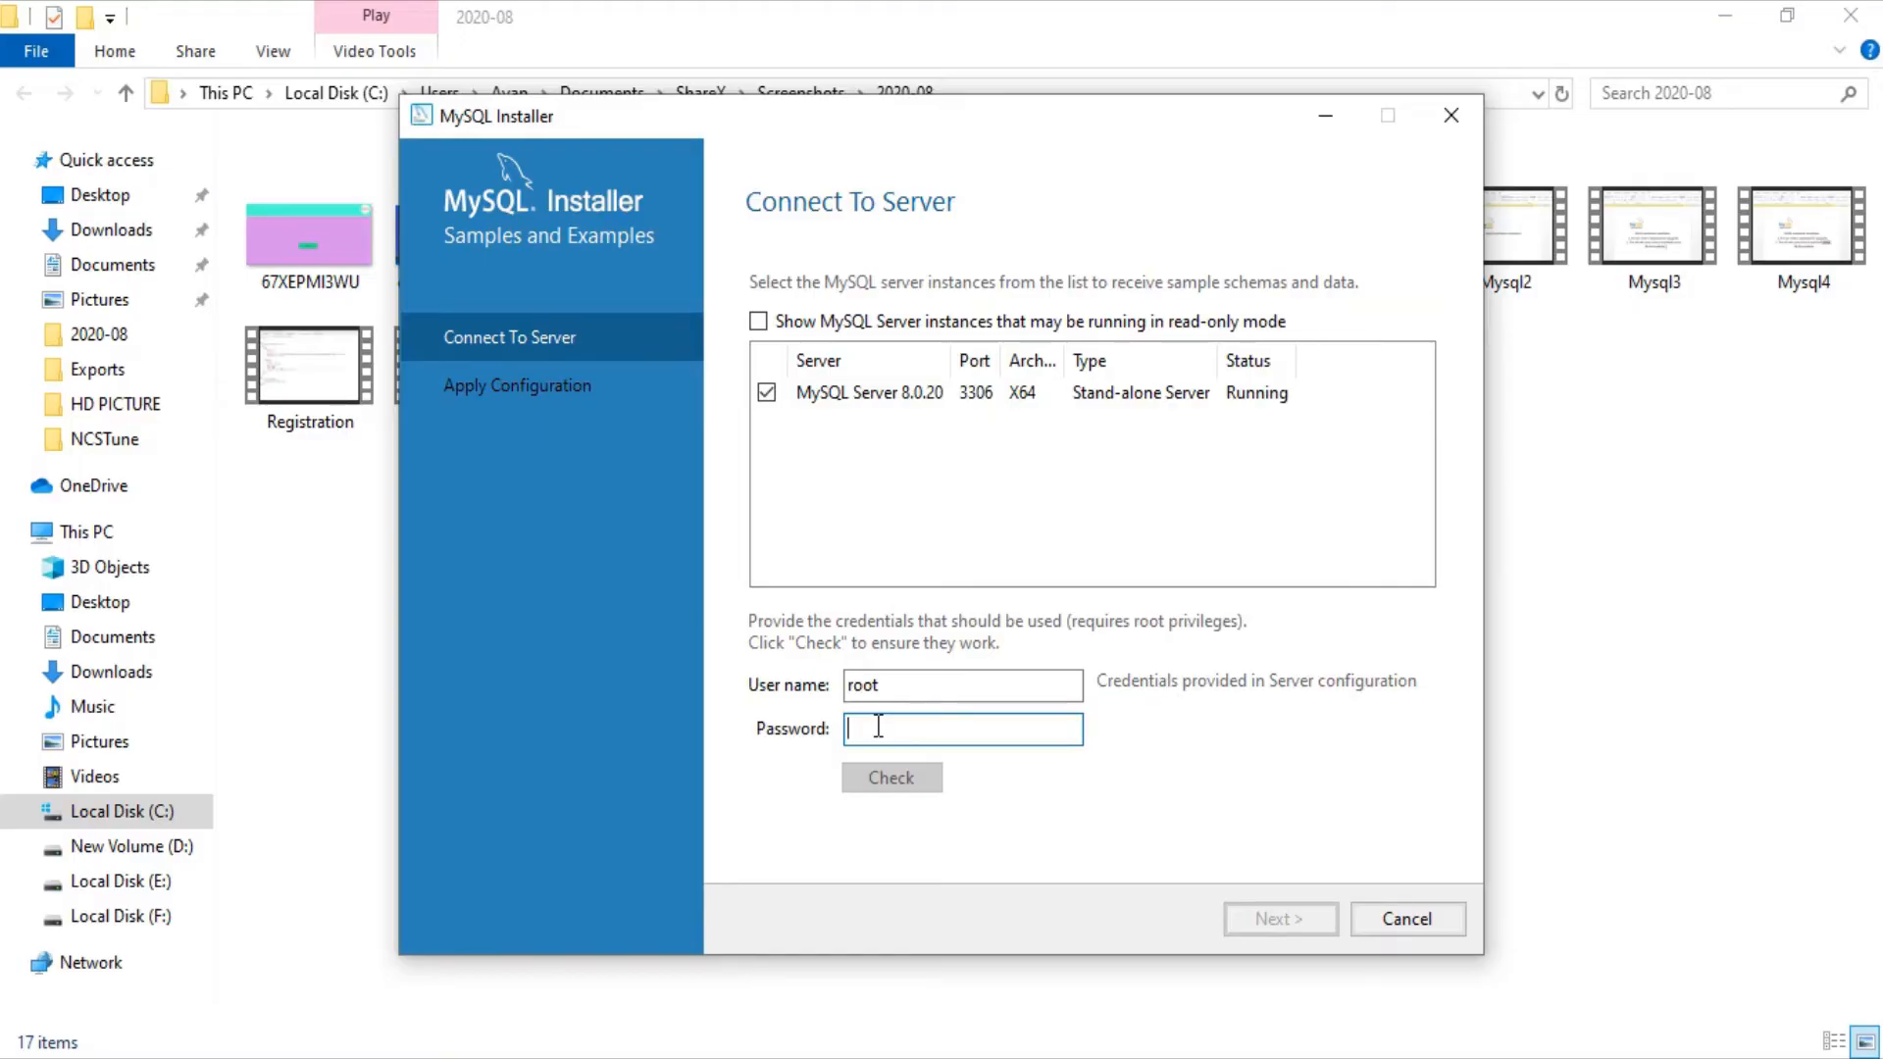
type("123456")
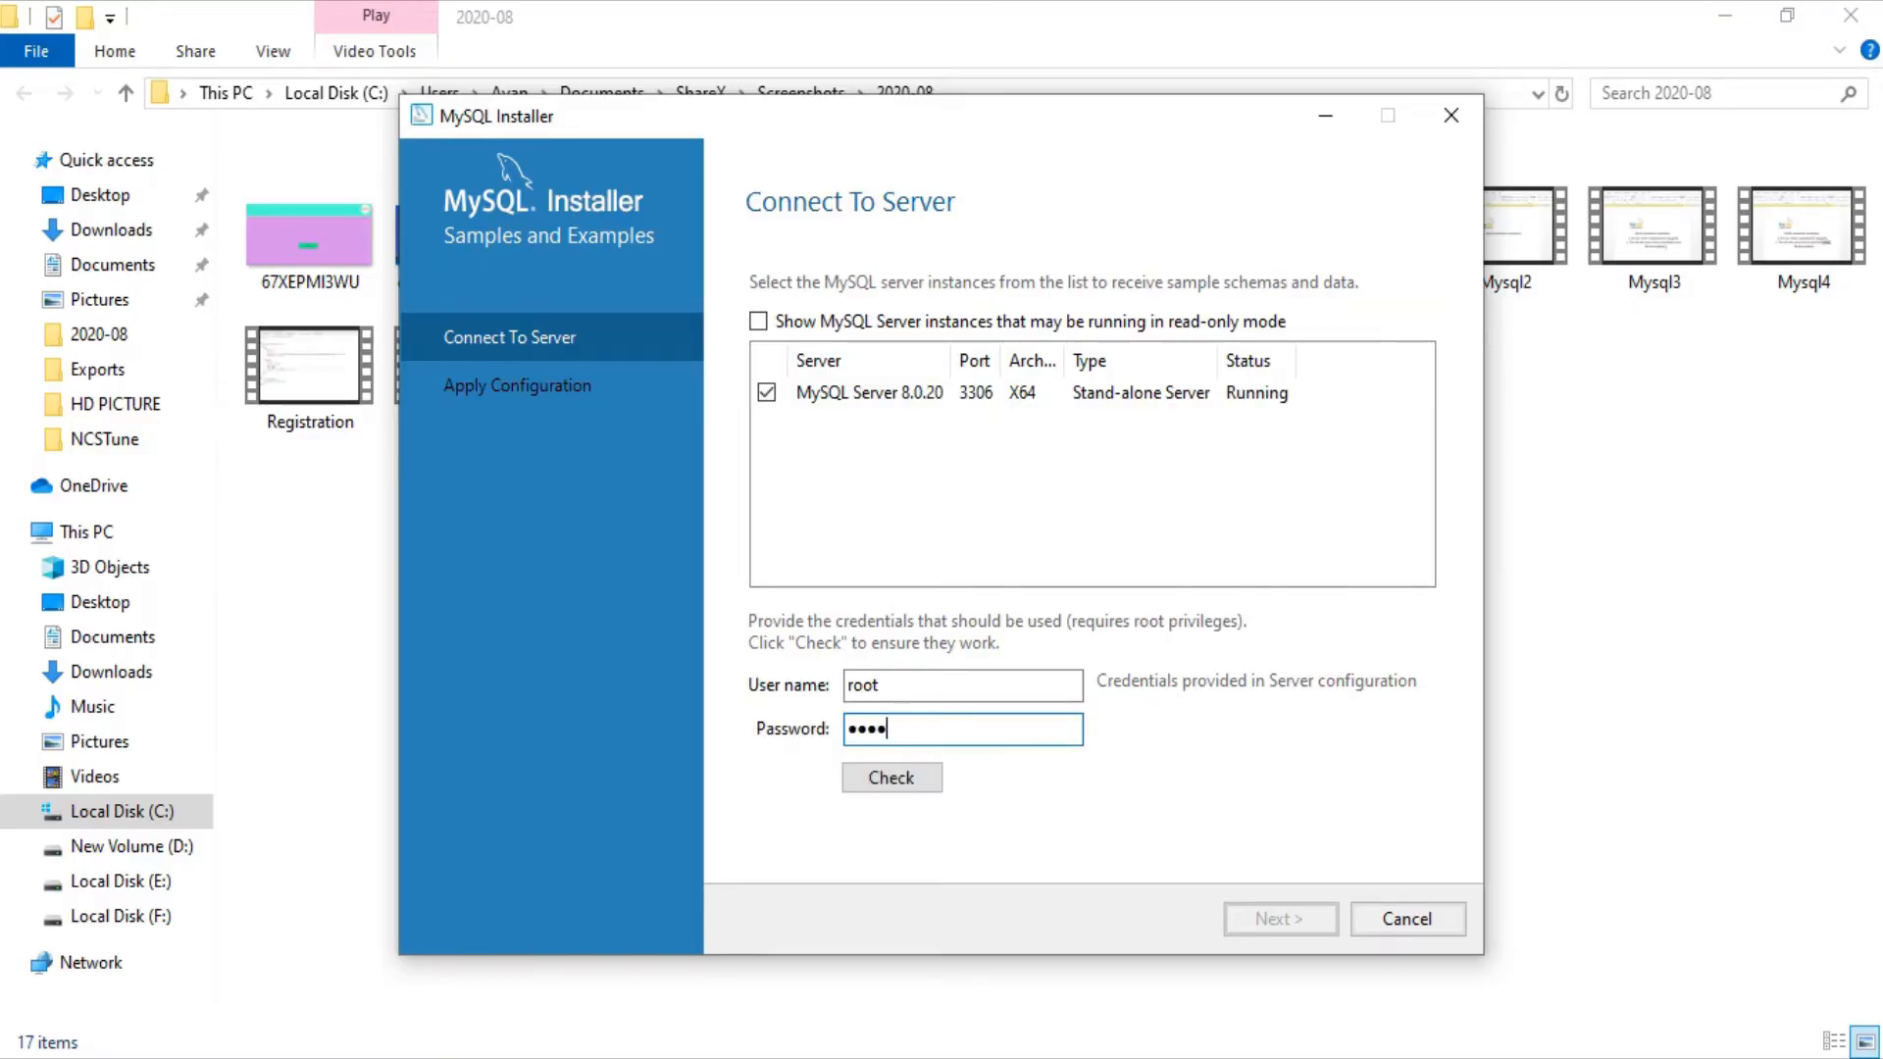
type("7890")
left_click(887, 785)
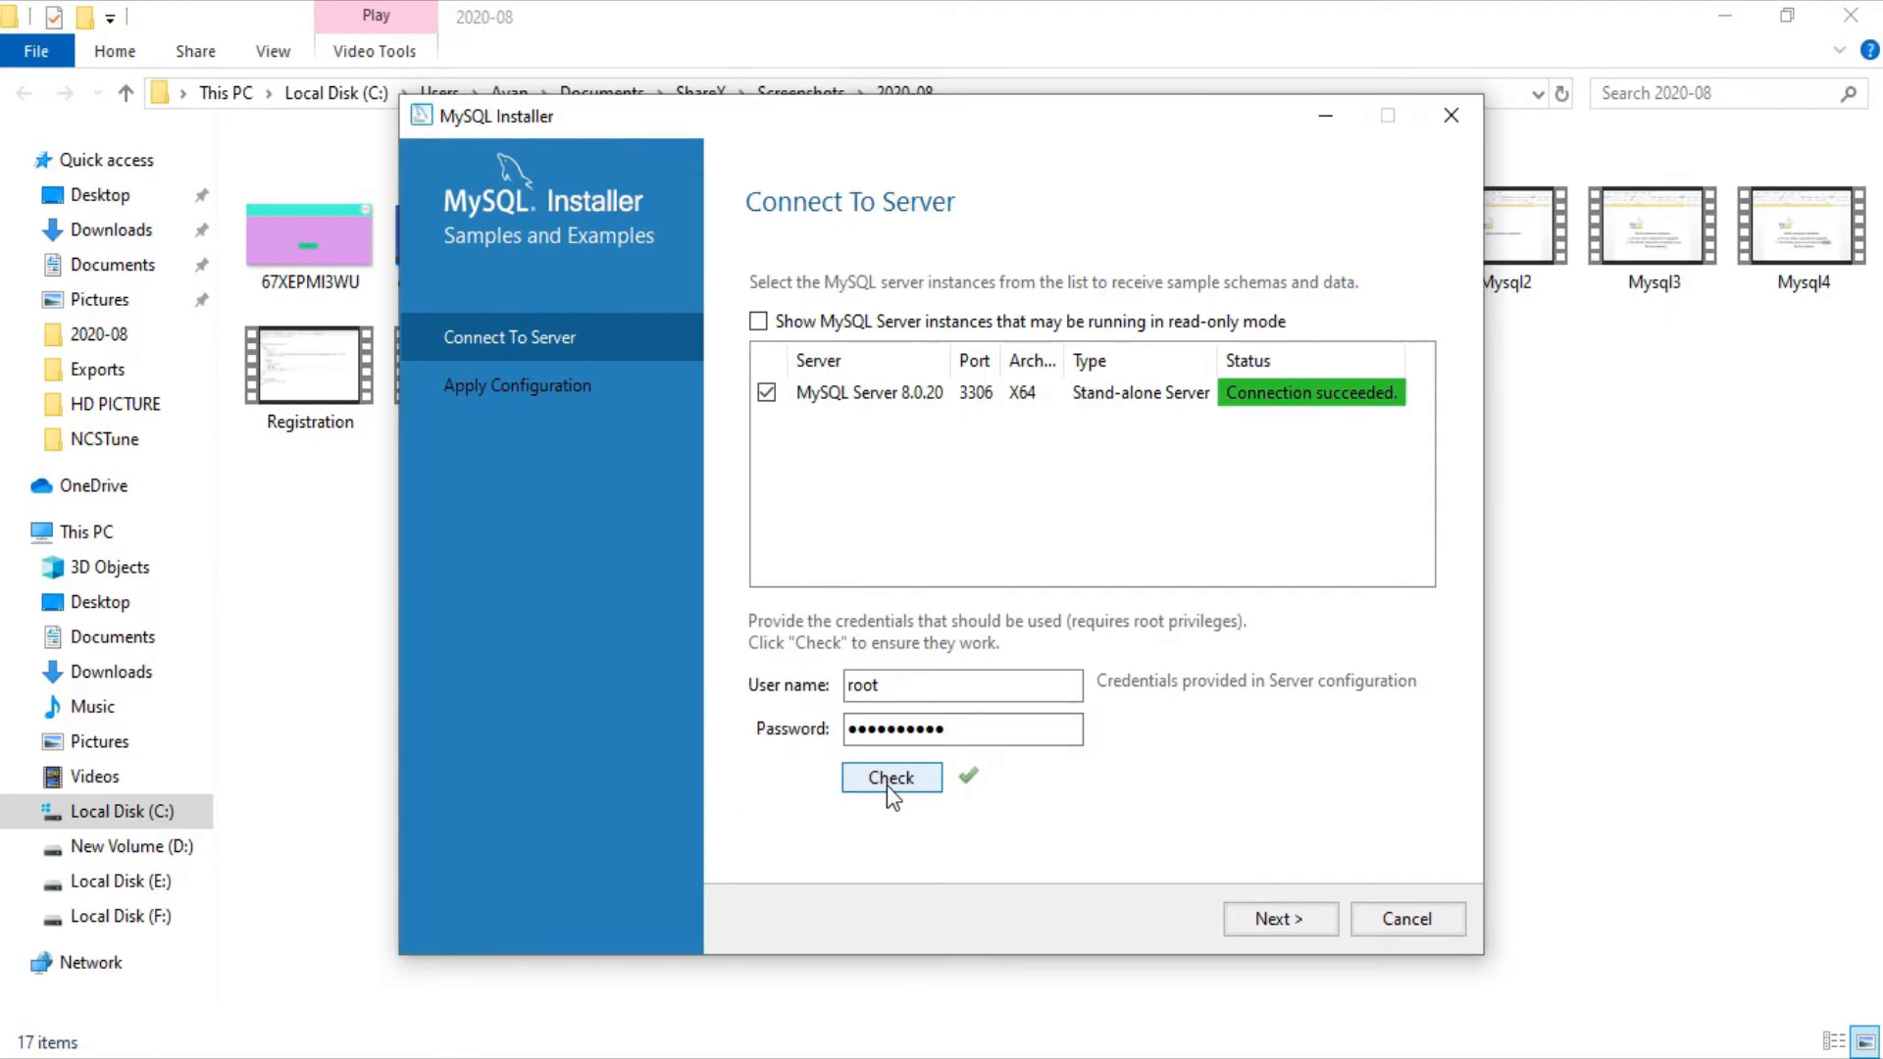
left_click(1296, 937)
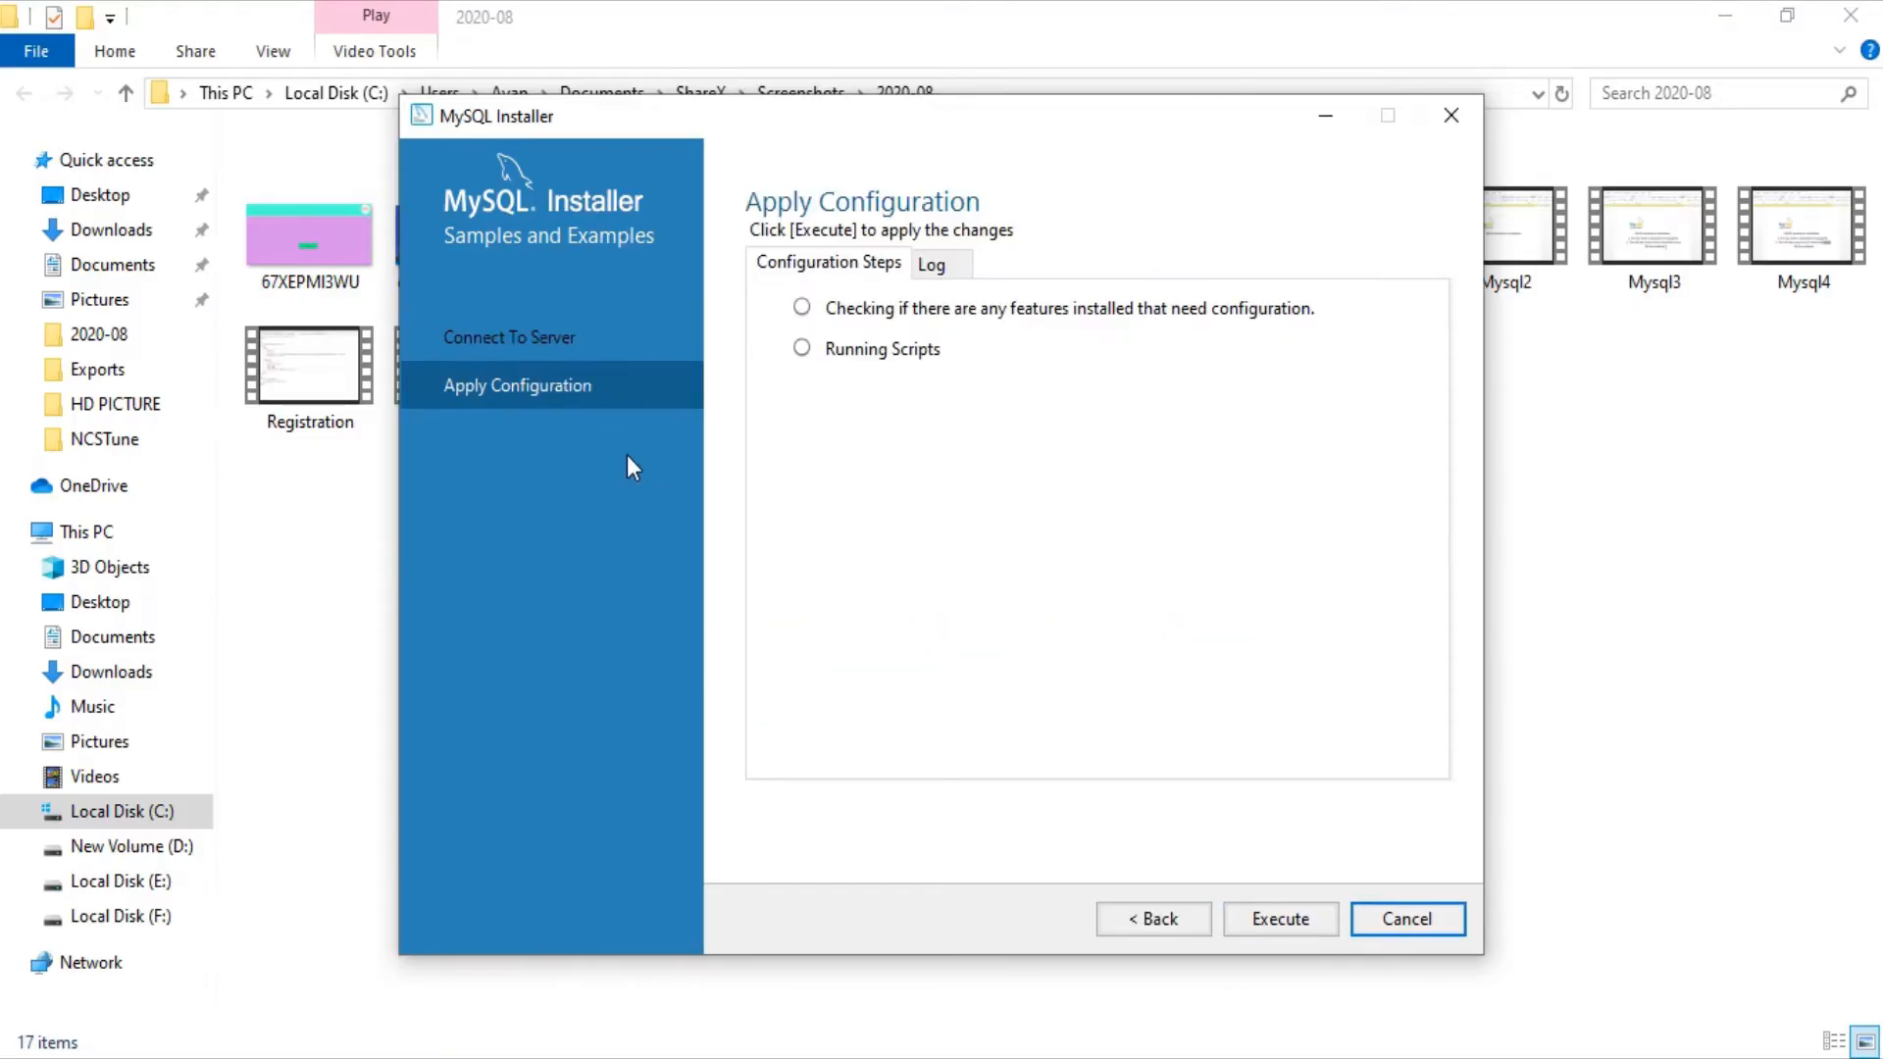
Step: Execute the Samples and Examples 8.0.20 configuration, review its log, and continue to Installation Complete
left_click(1271, 922)
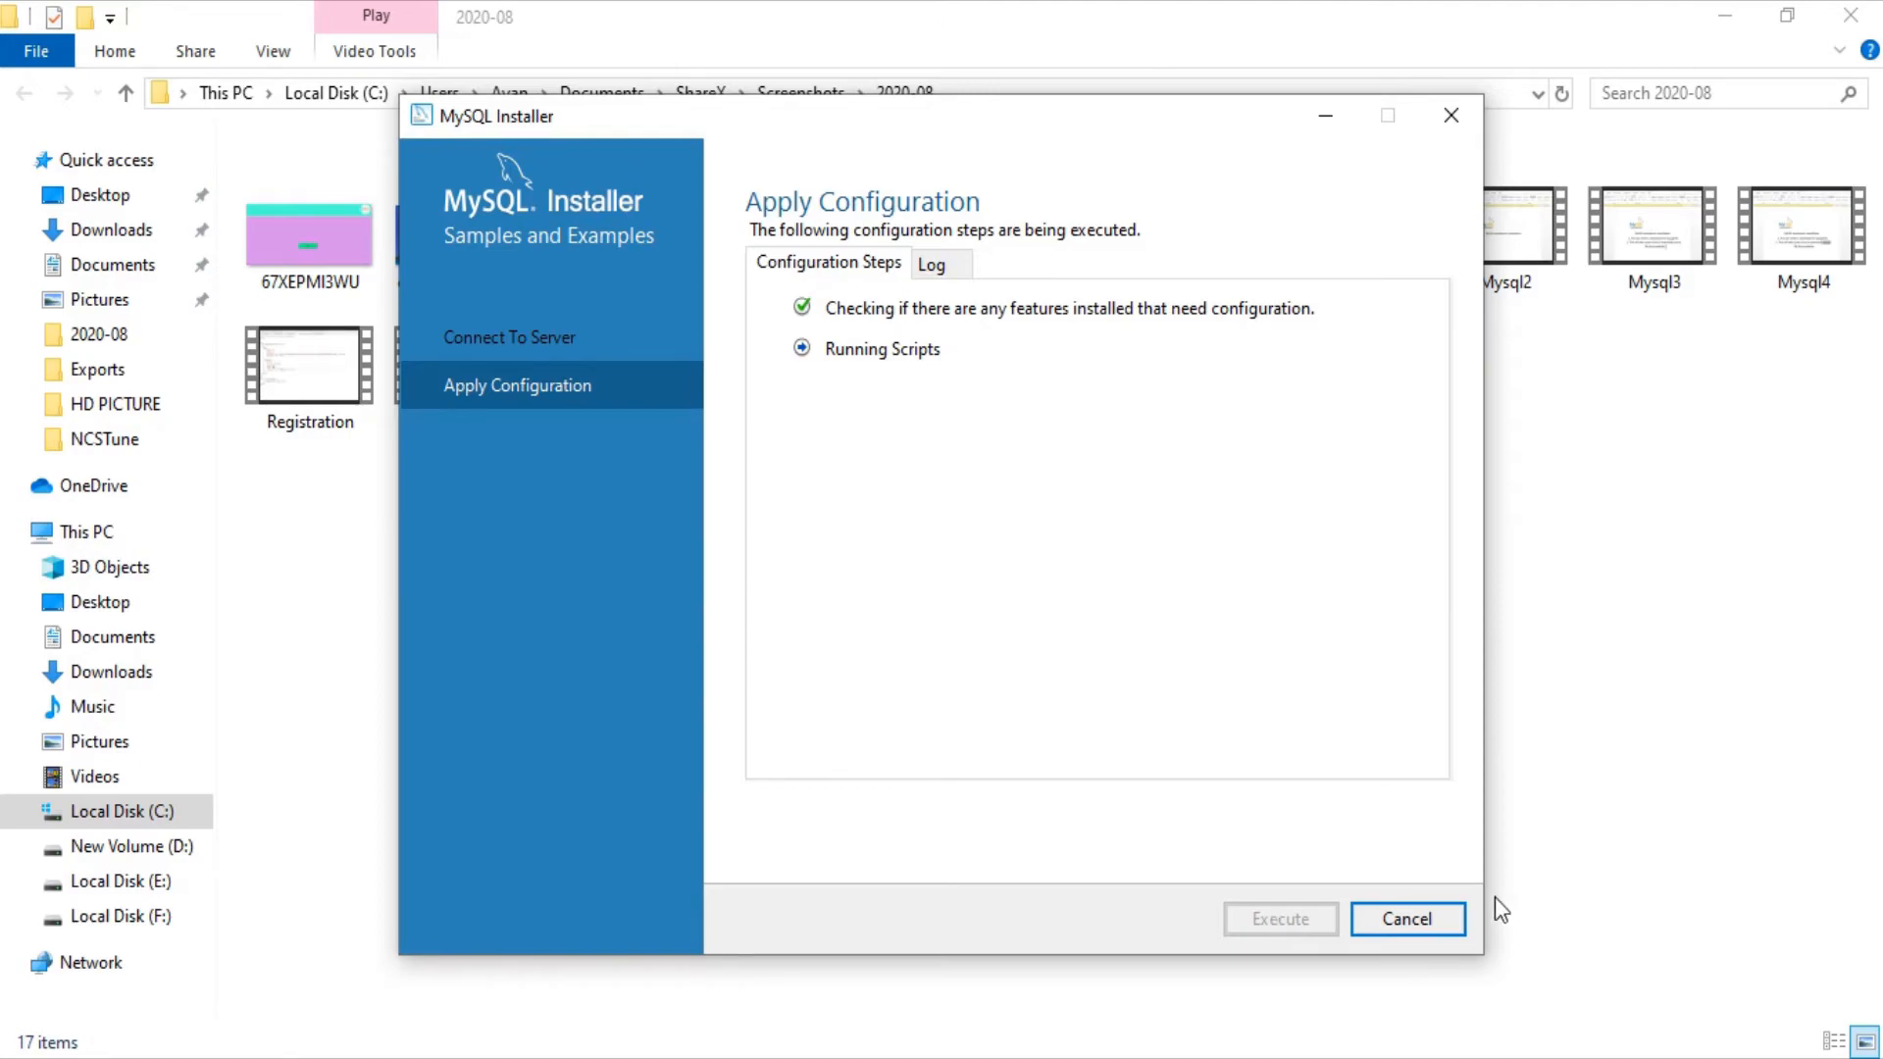
left_click(944, 263)
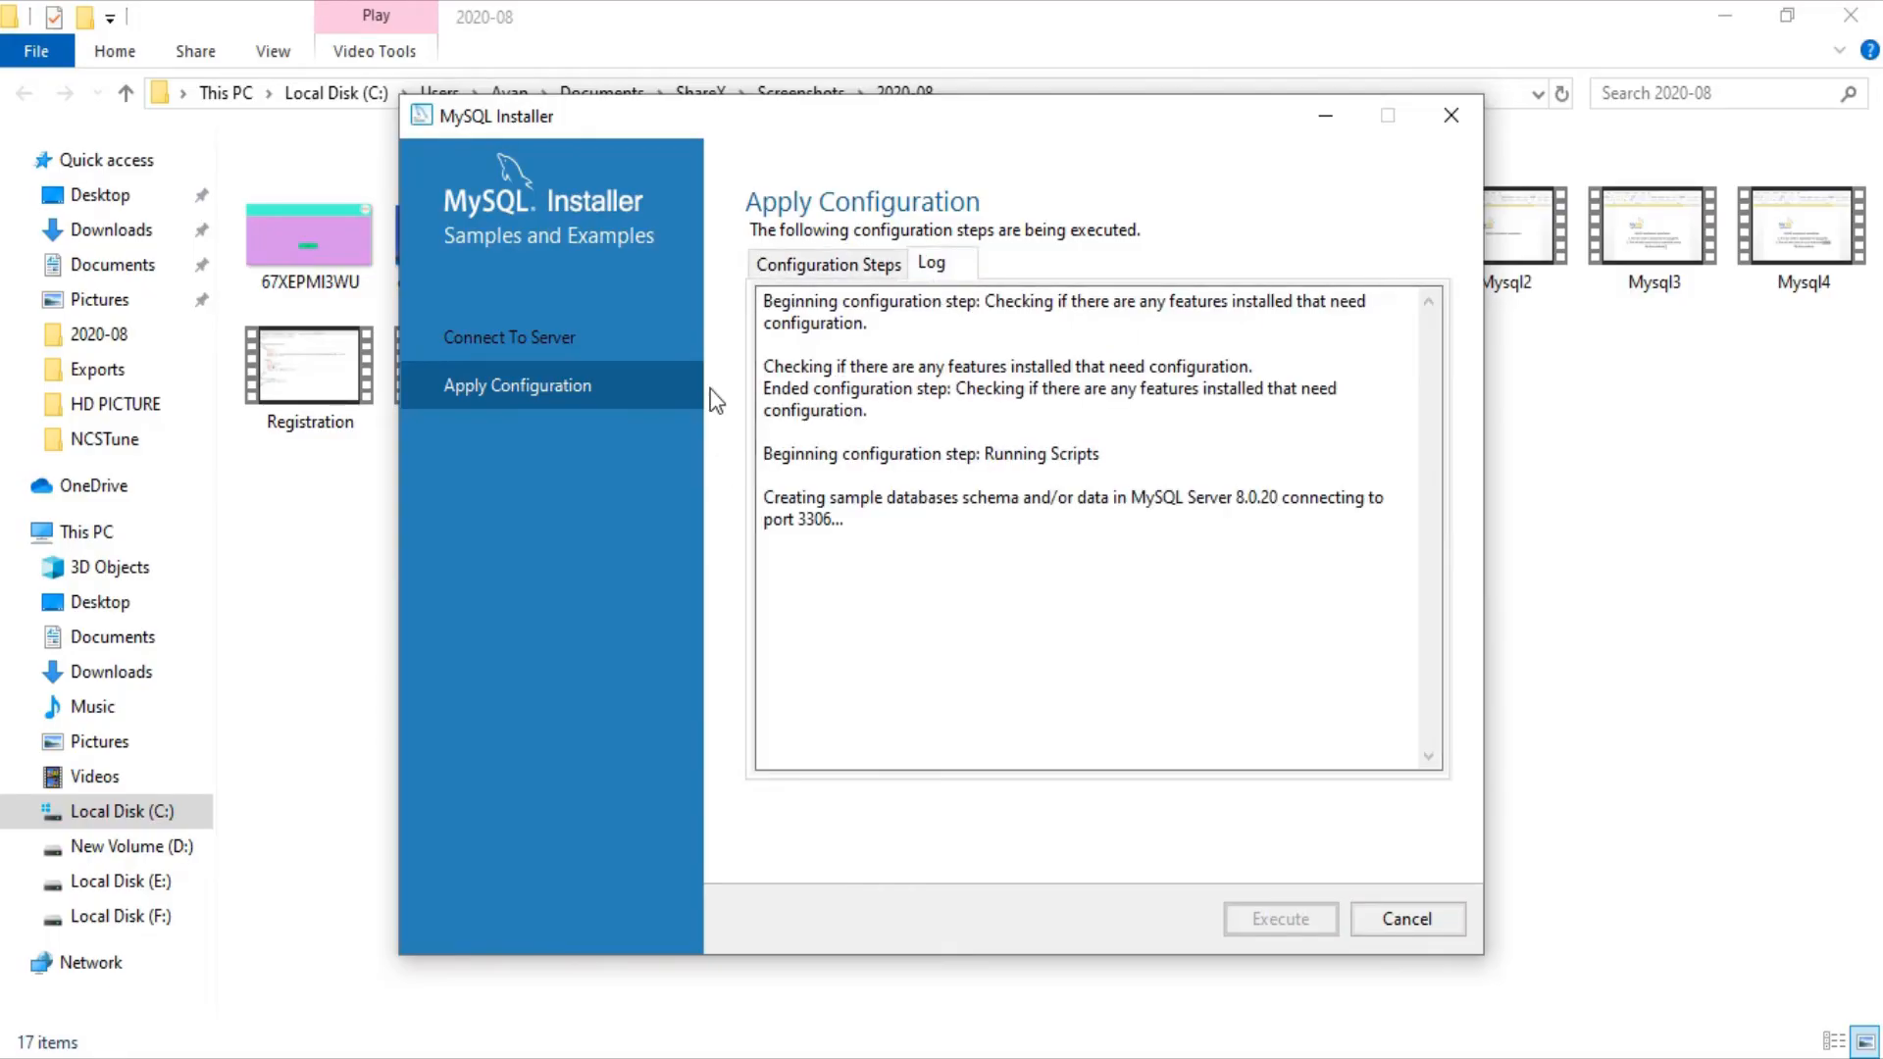
left_click(839, 264)
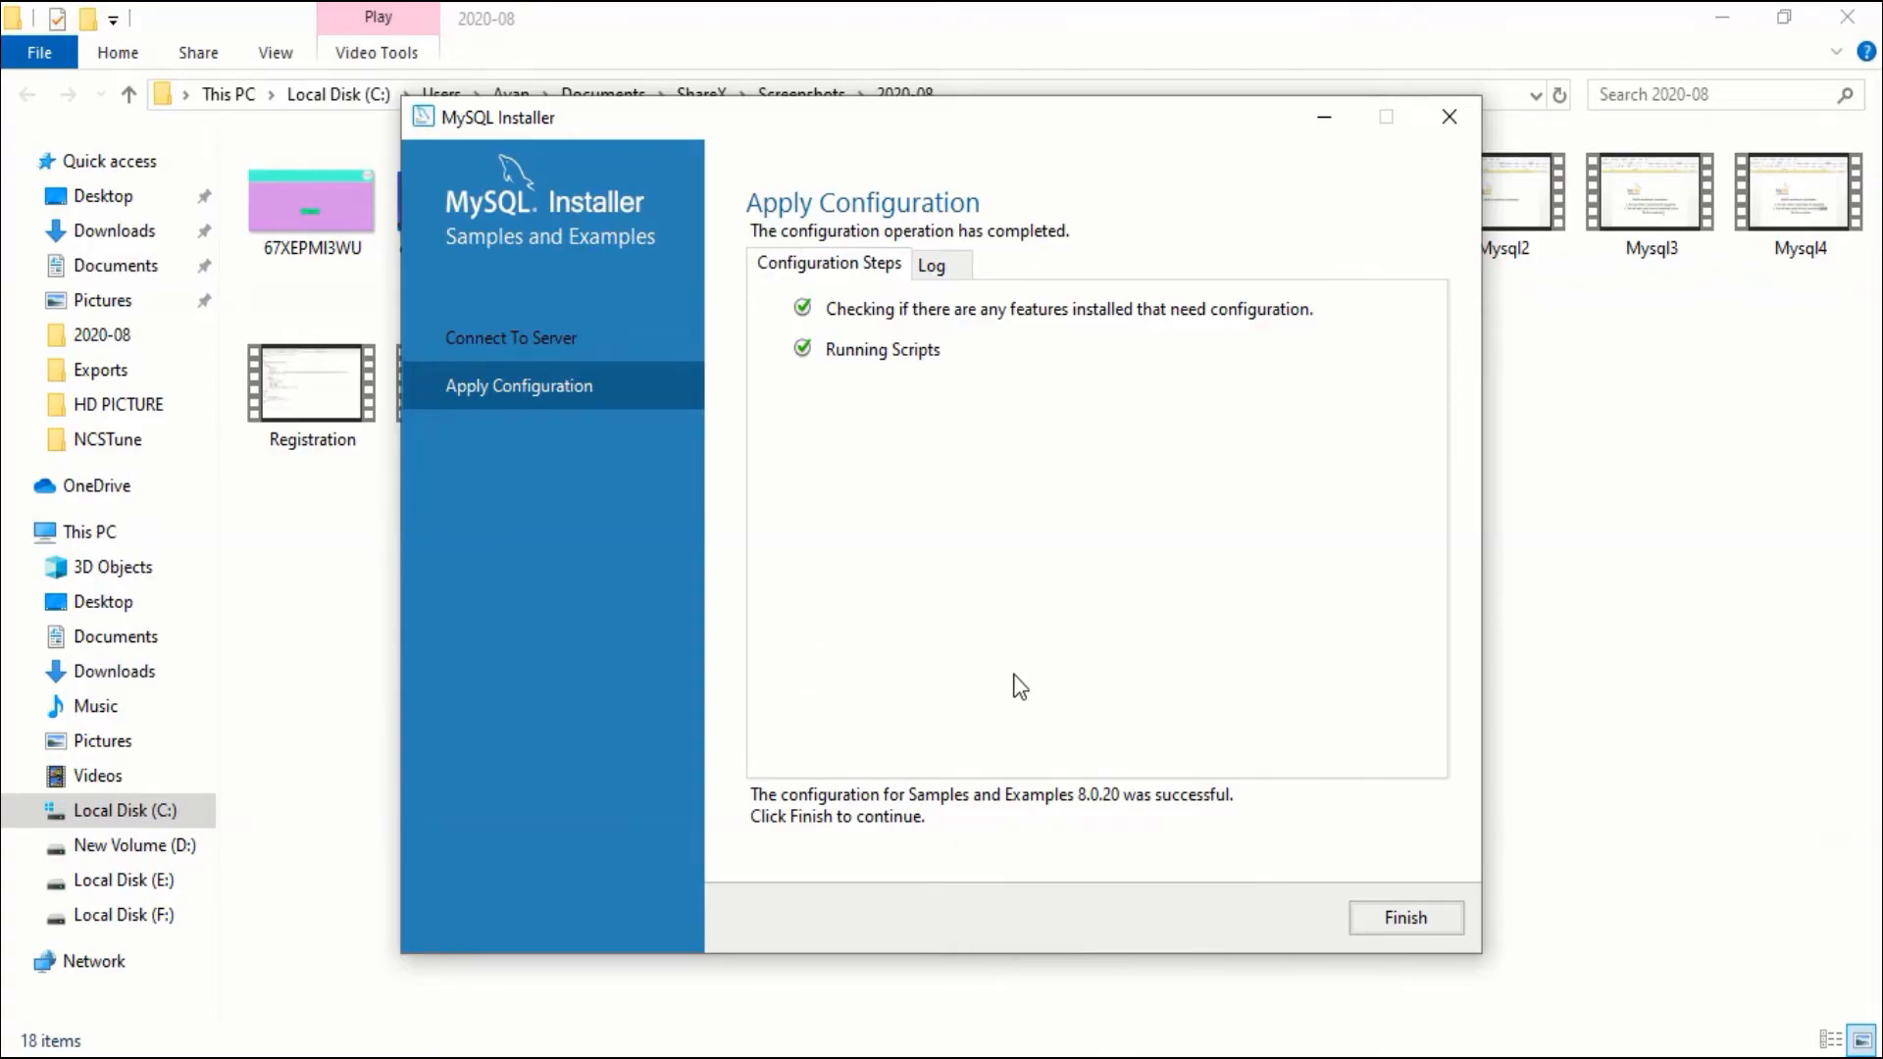
left_click(1392, 921)
left_click(1257, 932)
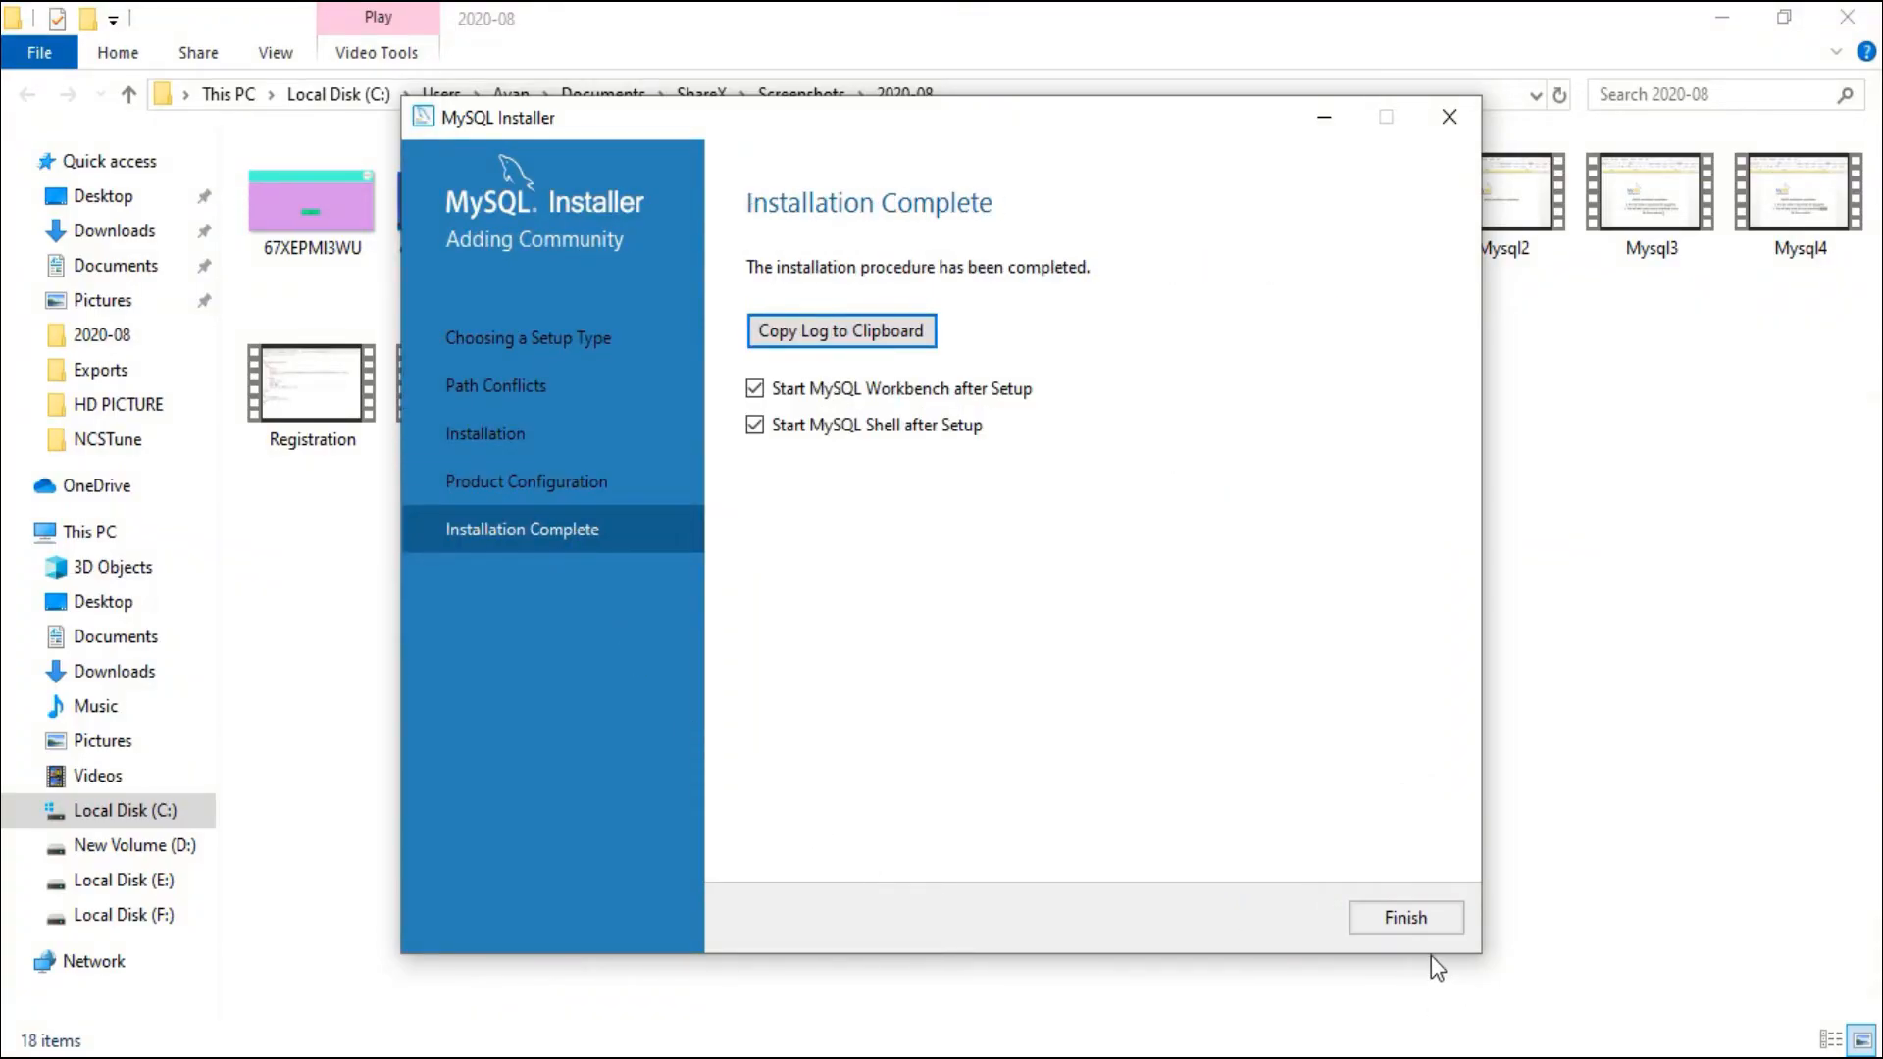
Step: Finish the installation and minimize the MySQL Shell console that launches
left_click(1406, 918)
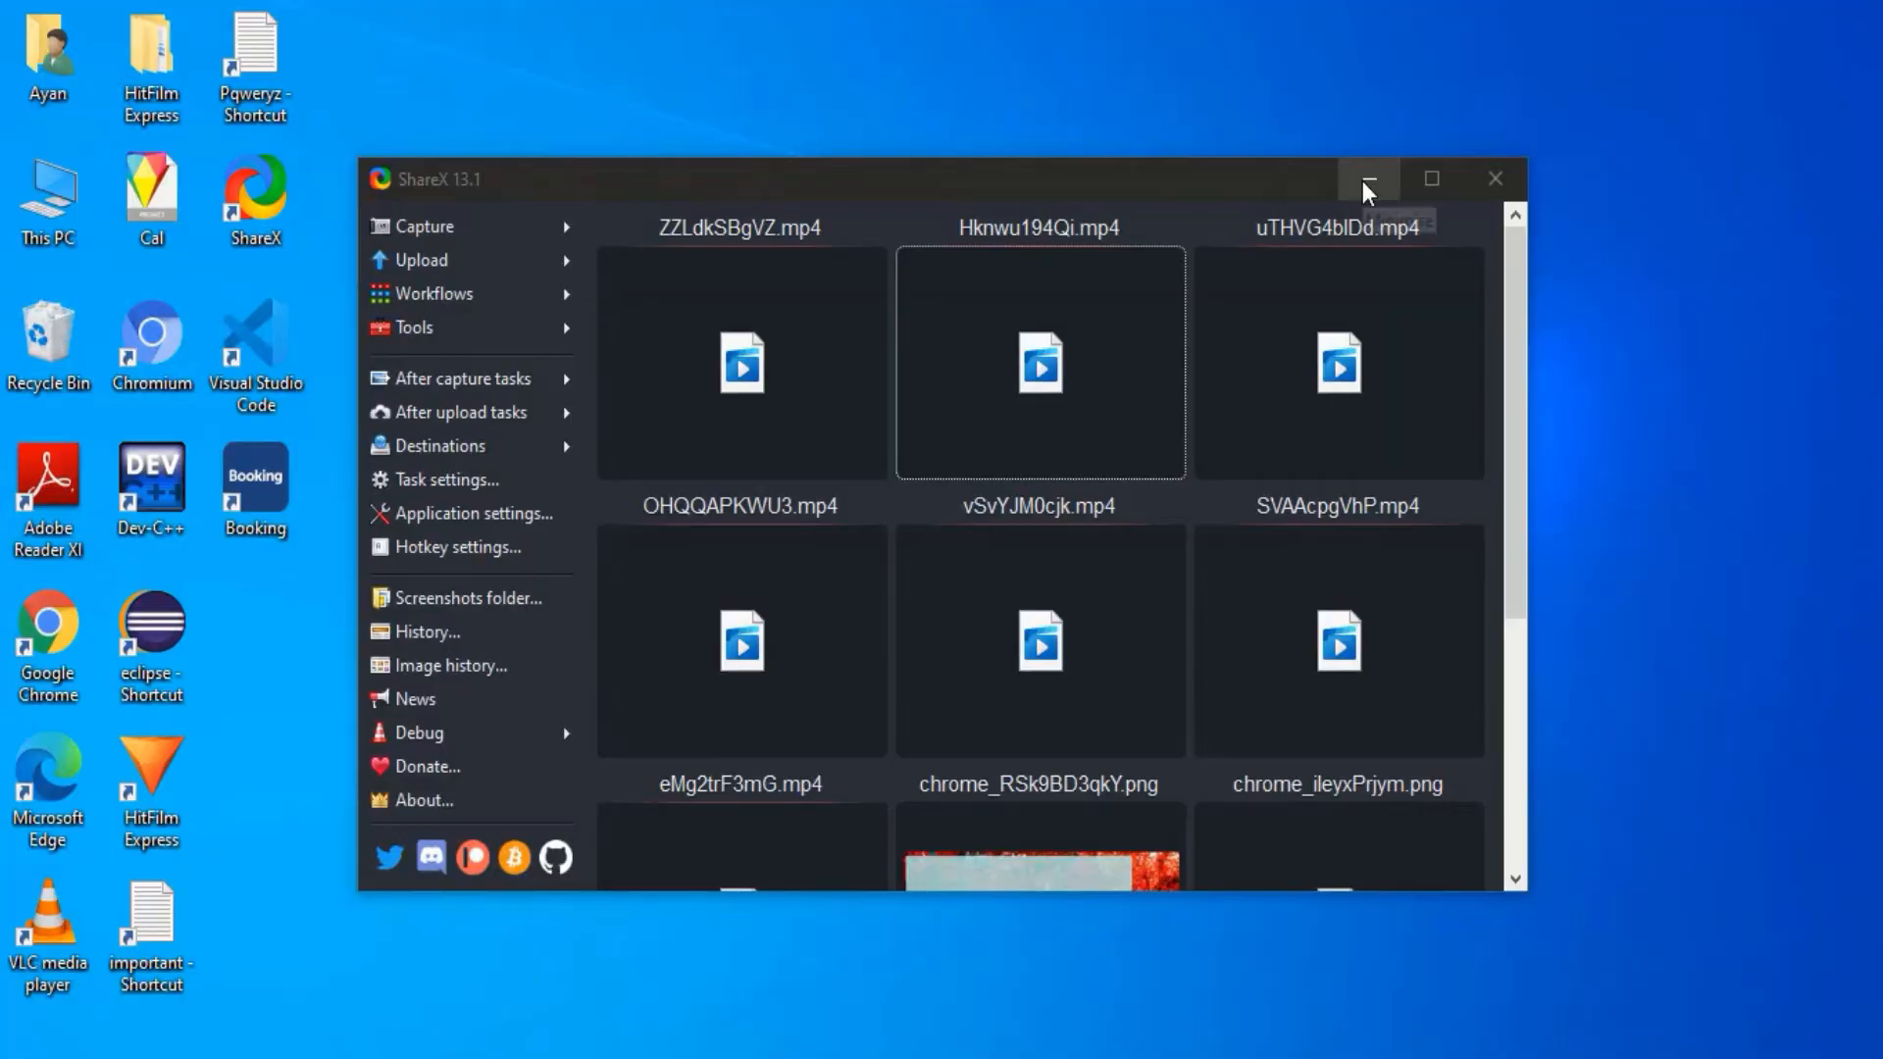
left_click(1362, 181)
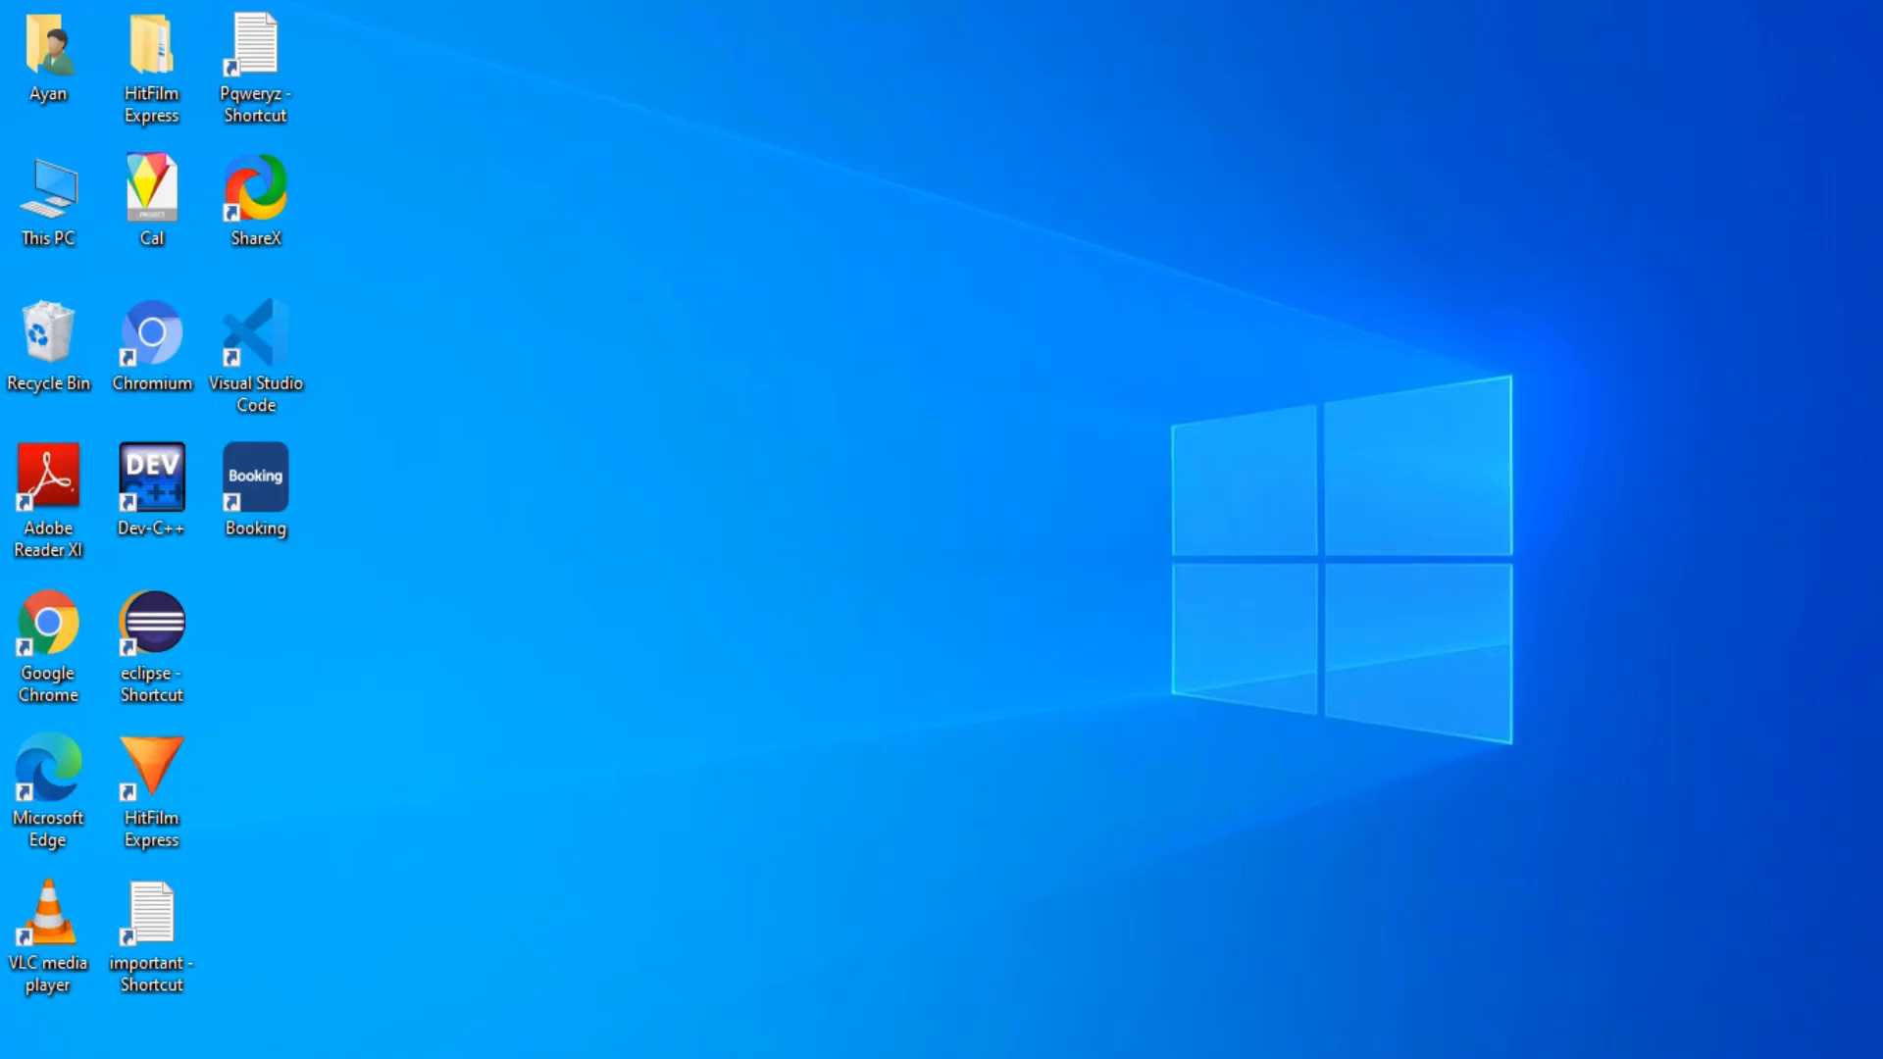
Step: Open the file location of the MySQL Workbench entry from the Start menu's app list
left_click(23, 1053)
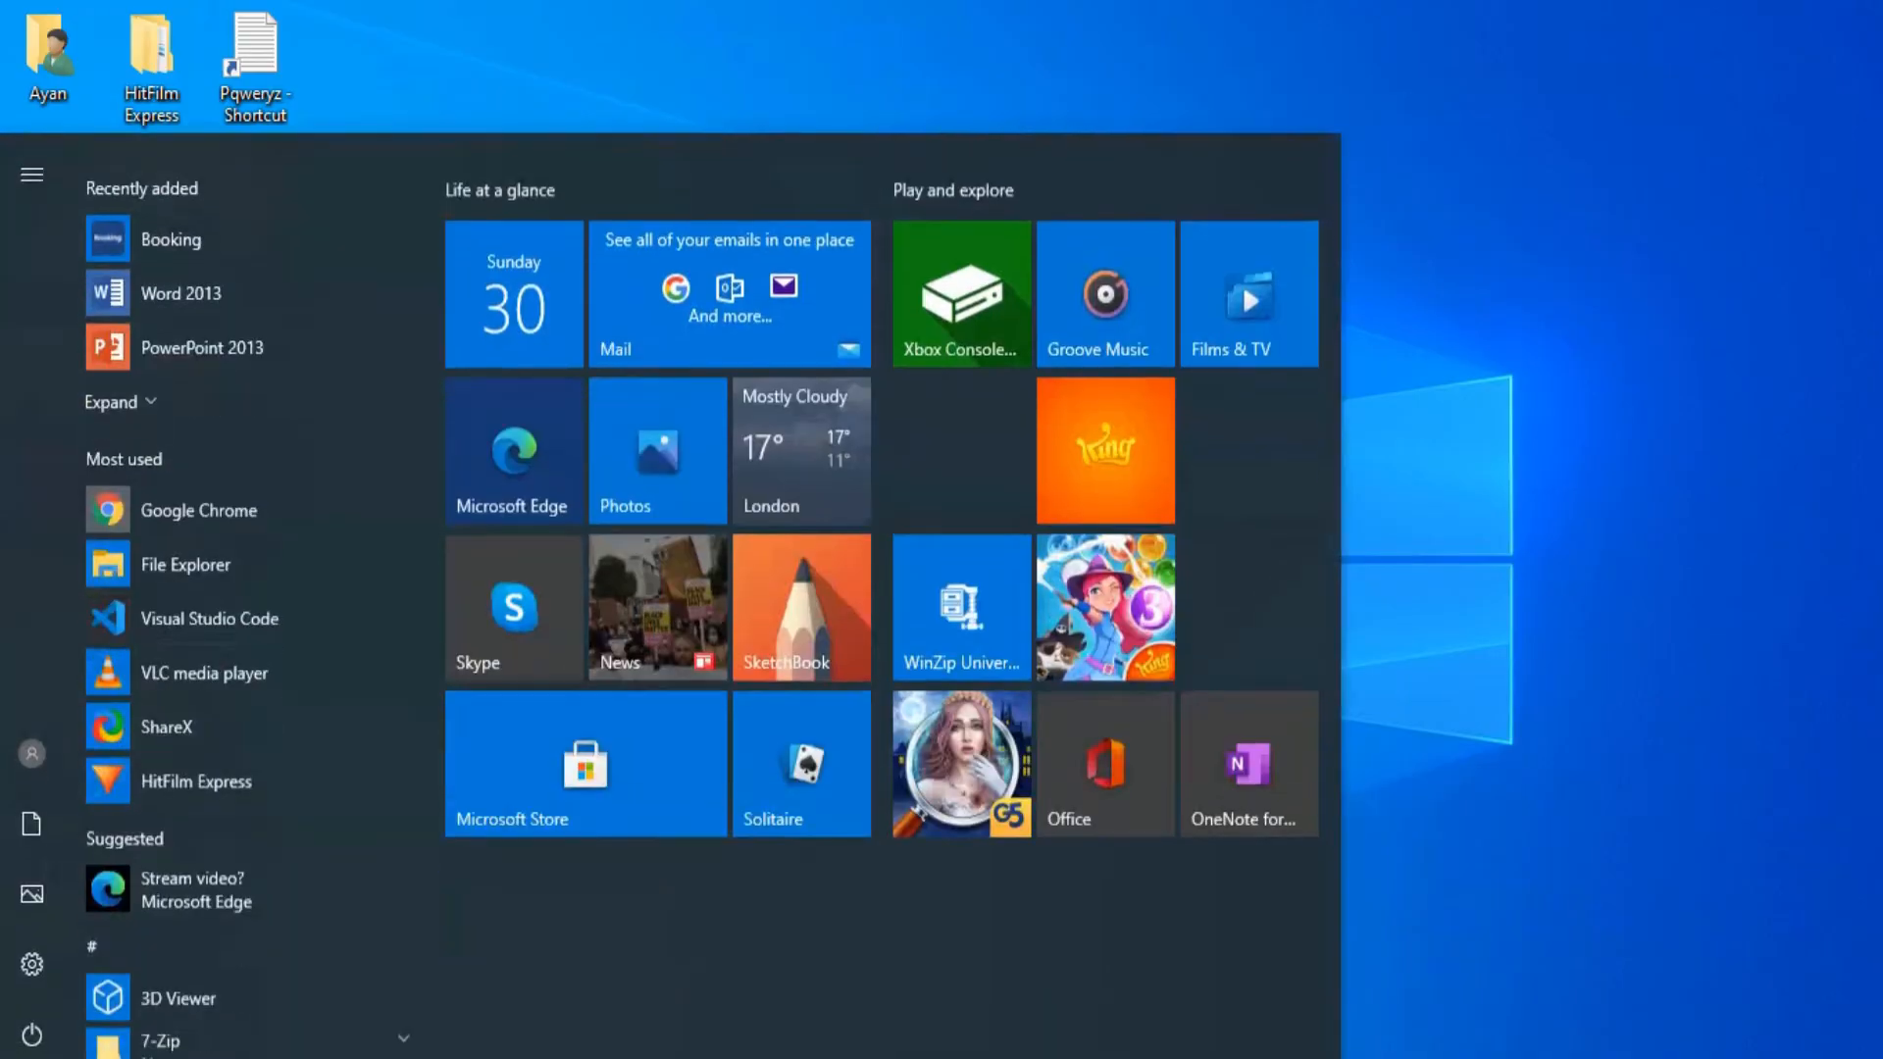
left_click(143, 375)
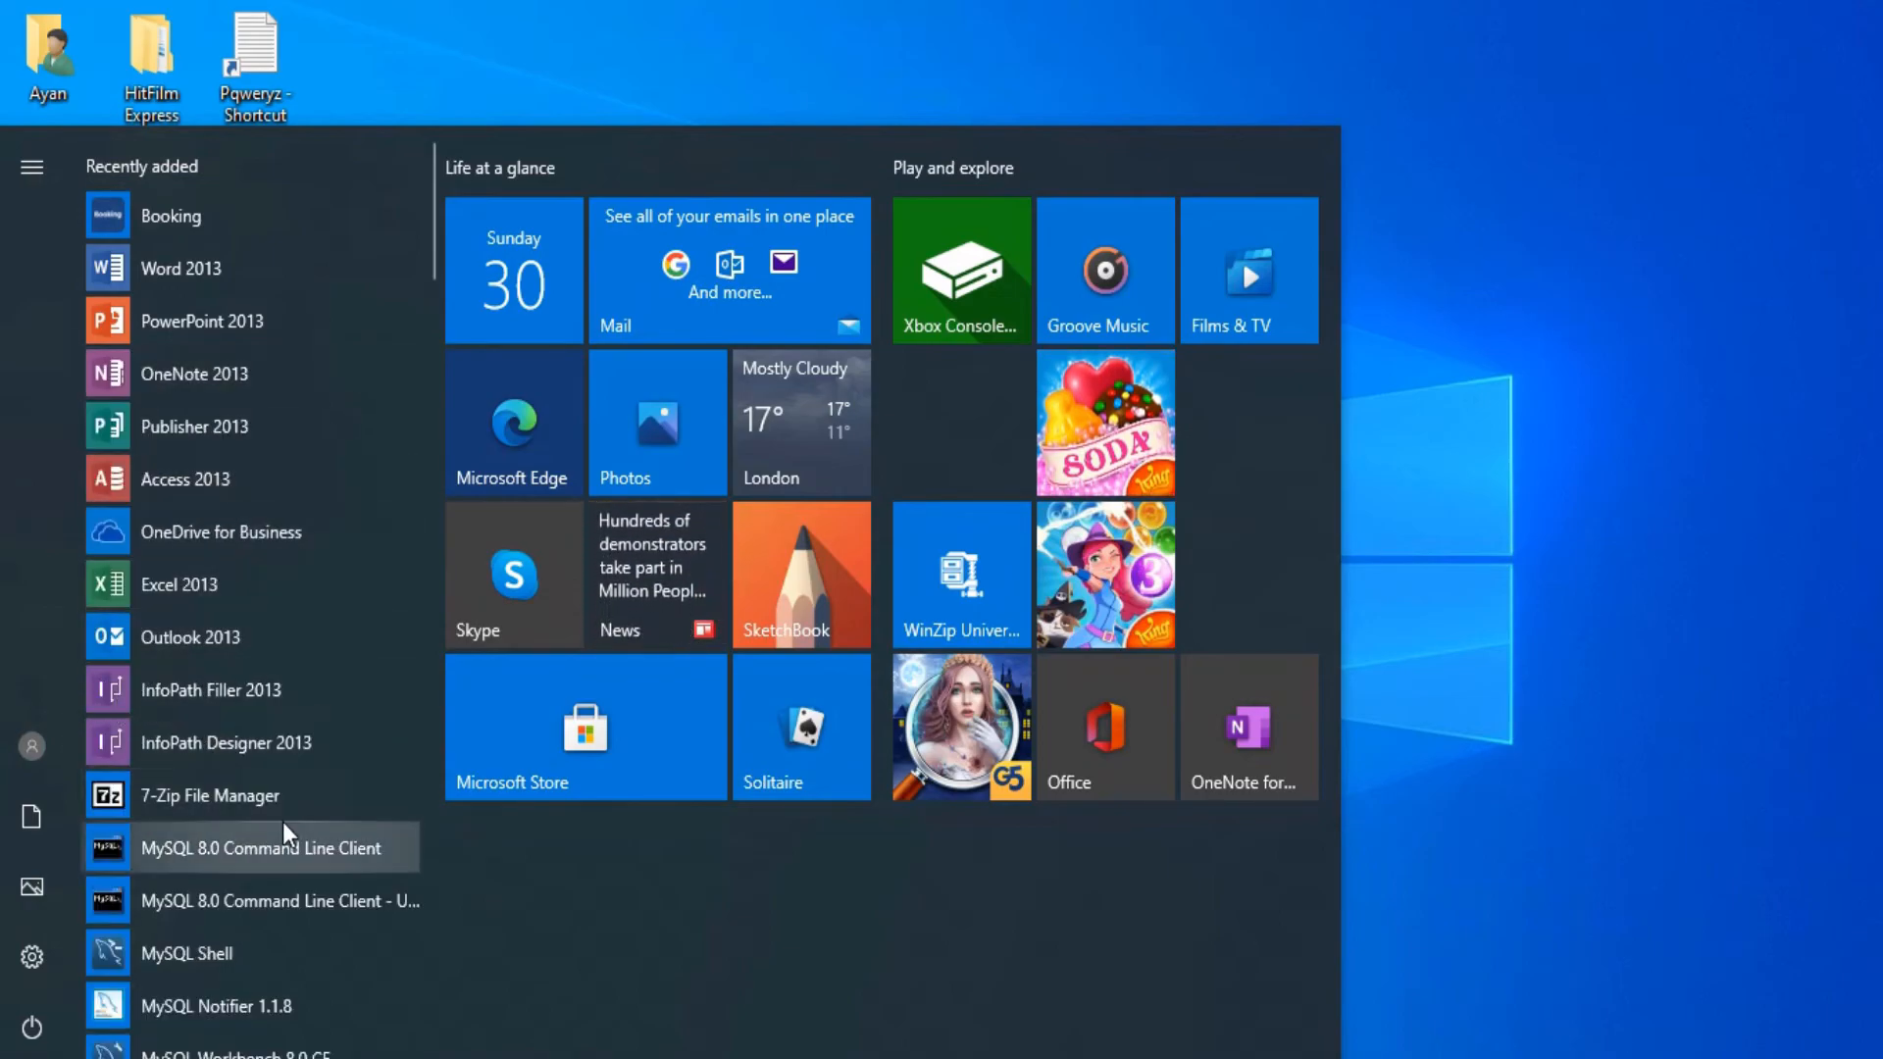
scroll(282, 822, "down", 4)
right_click(260, 640)
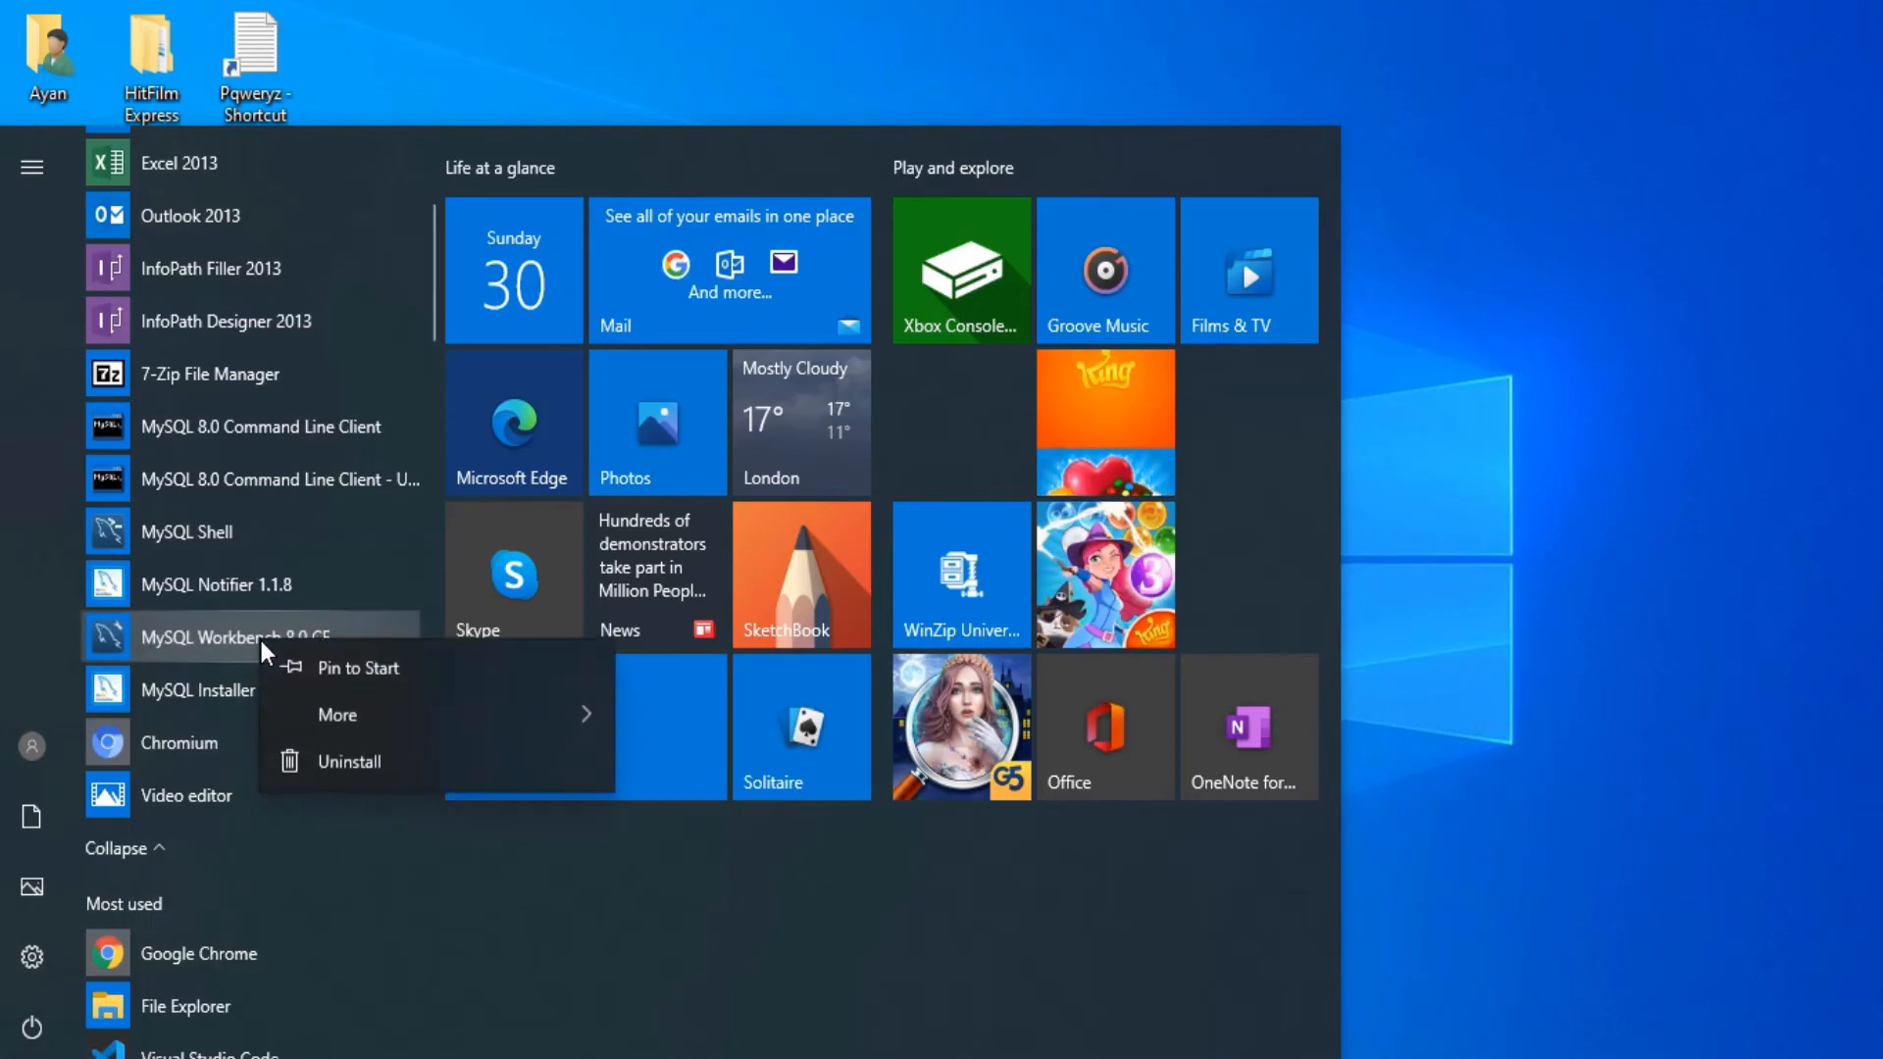
mouse_move(374, 716)
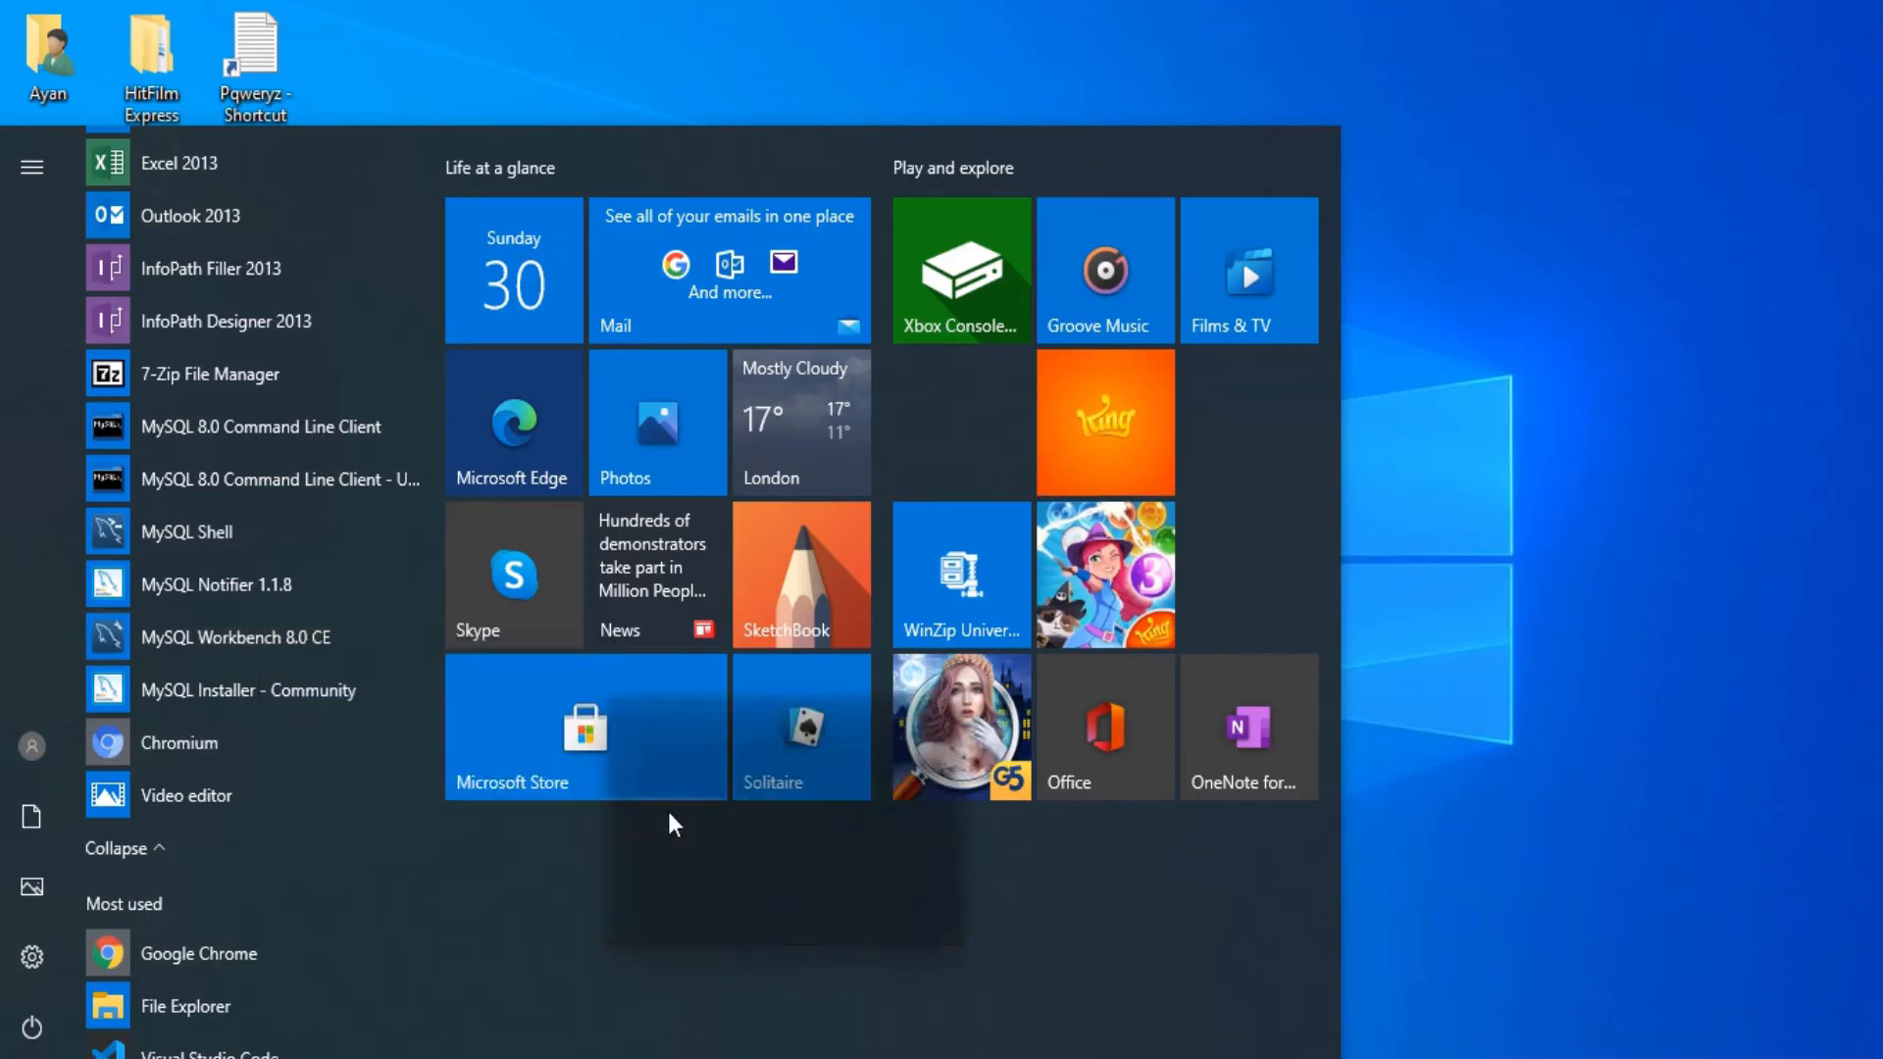
left_click(668, 810)
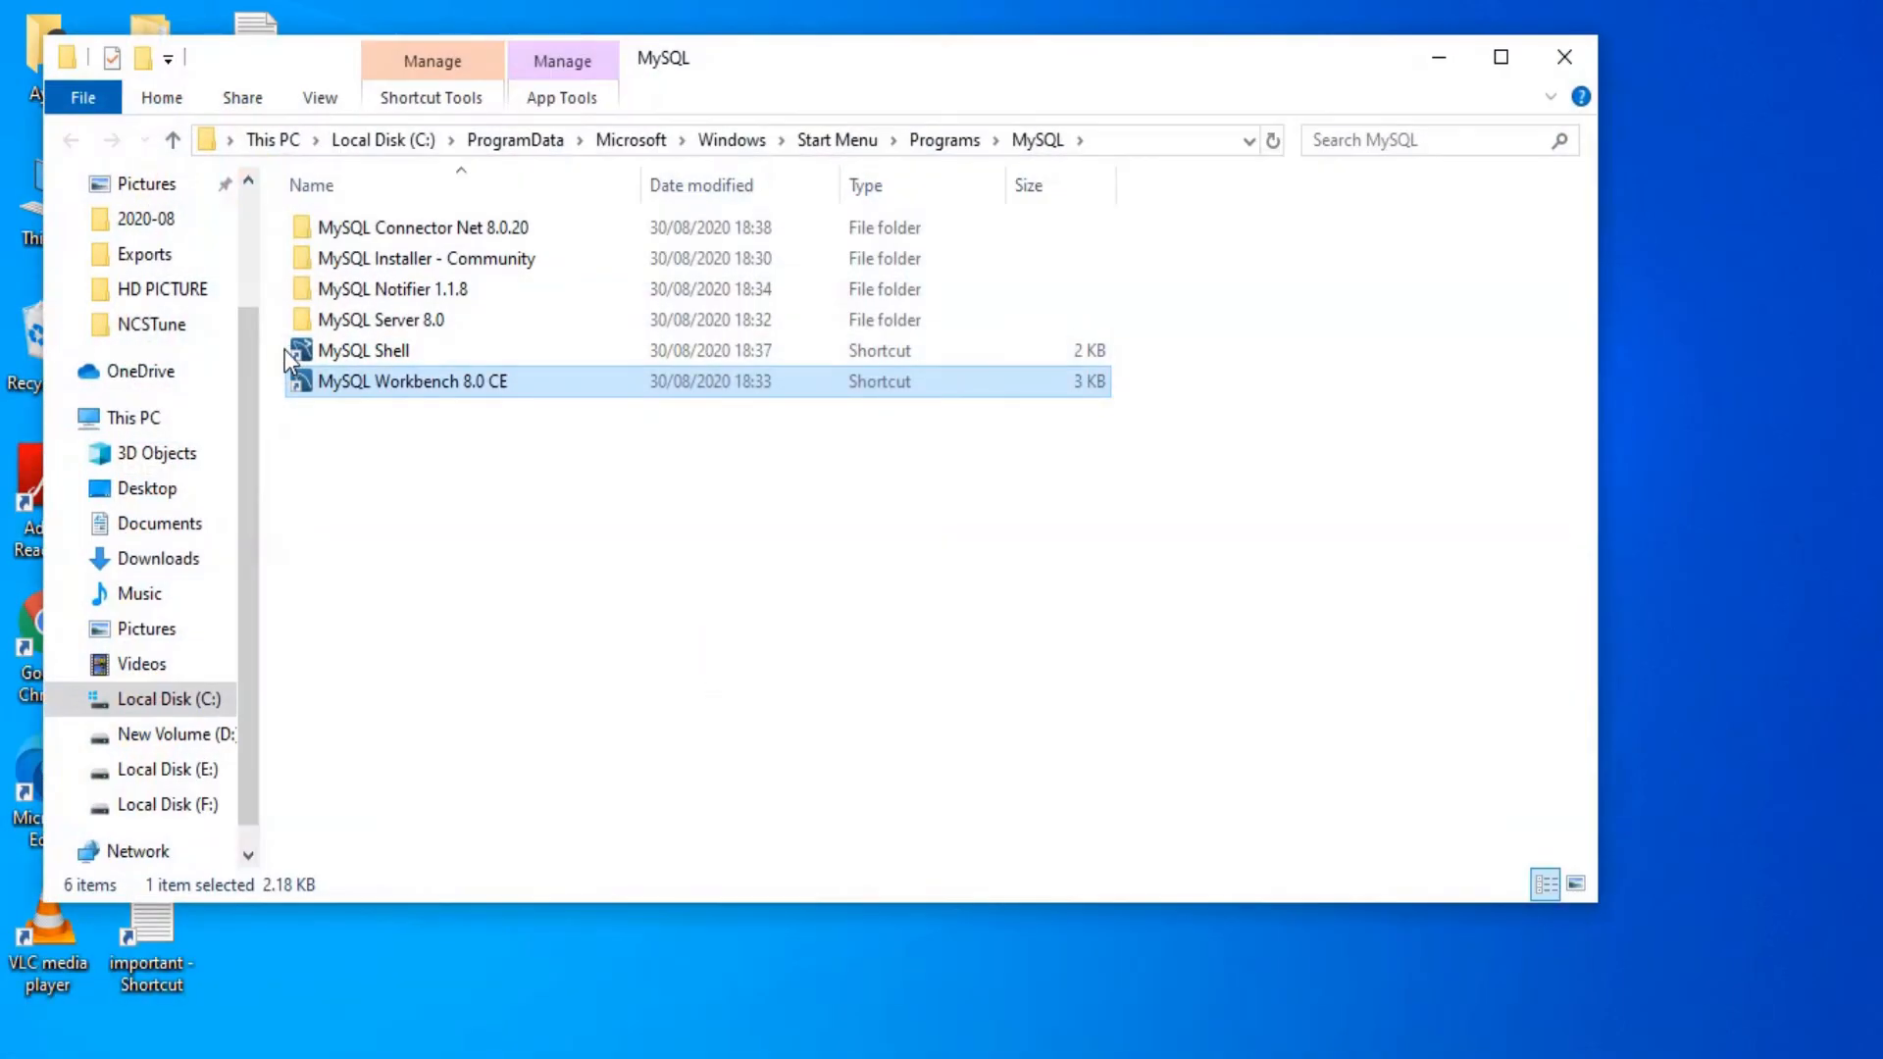
Step: Send the Workbench shortcut to the desktop and minimize the Explorer window
right_click(390, 382)
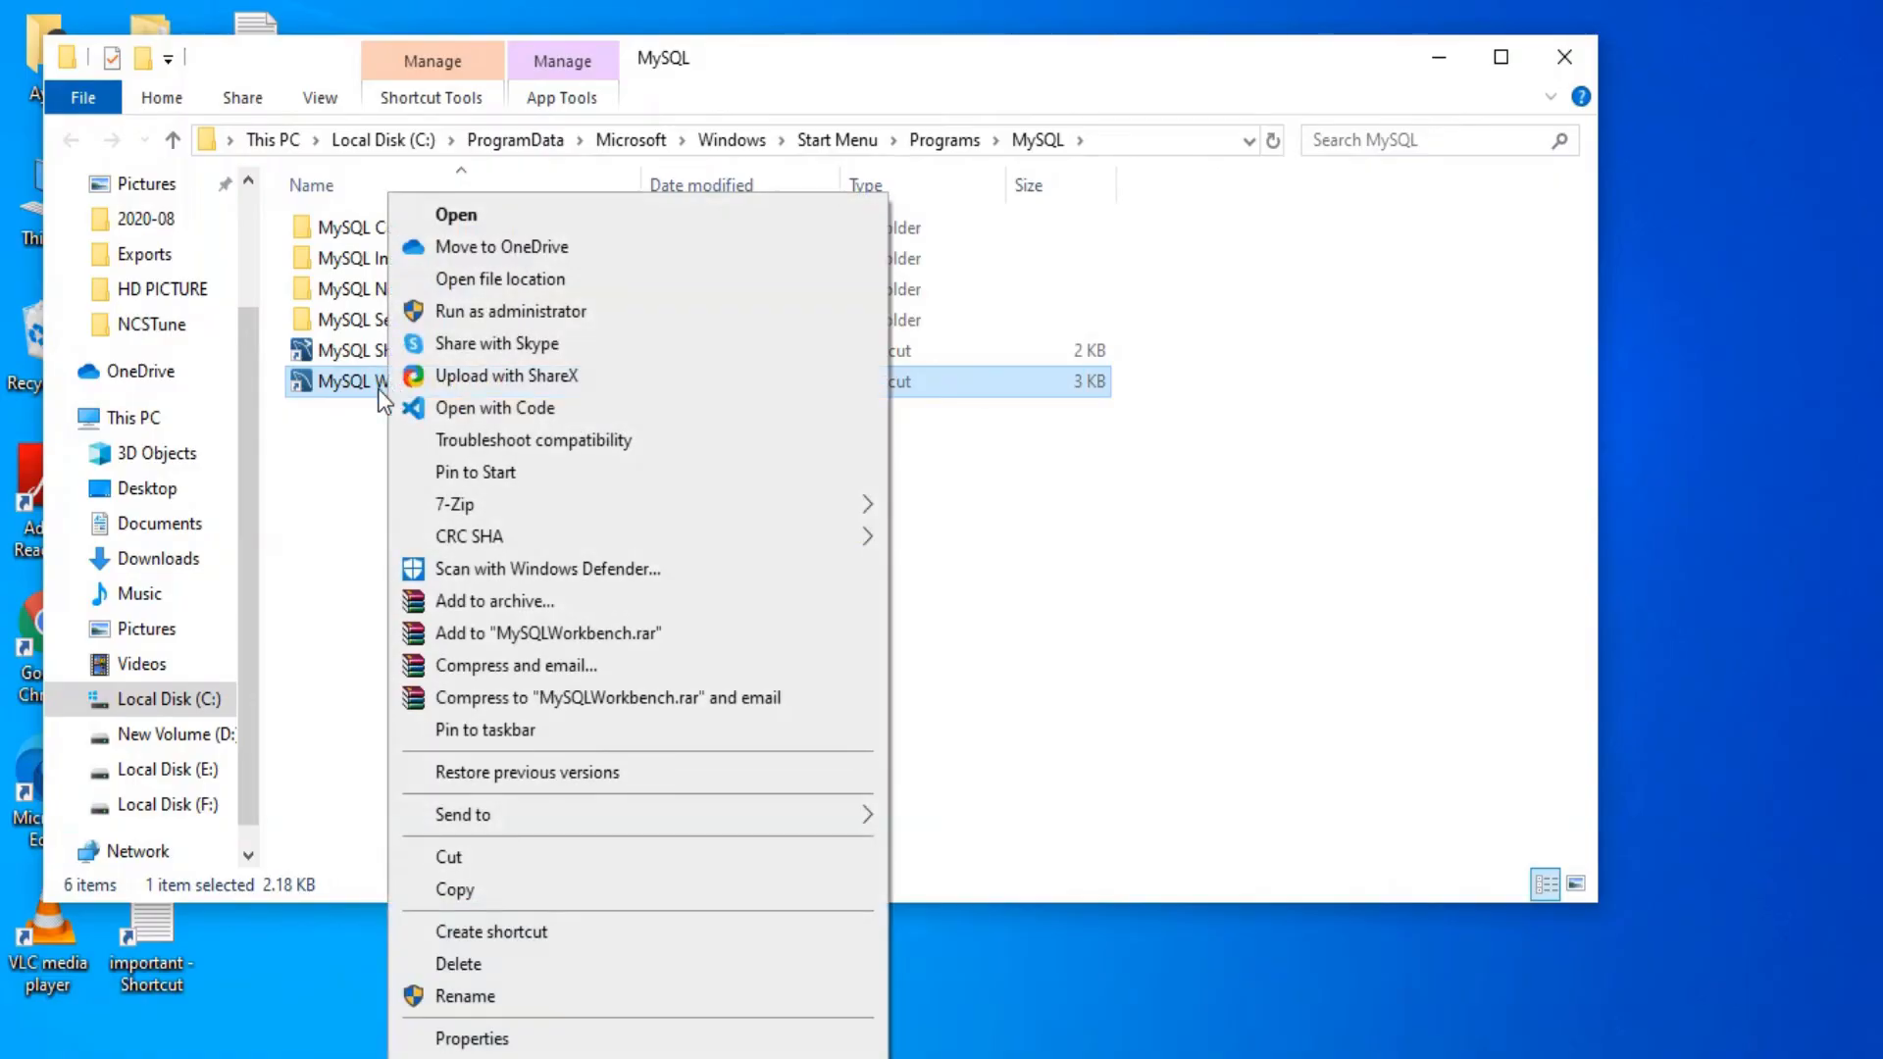
mouse_move(555, 538)
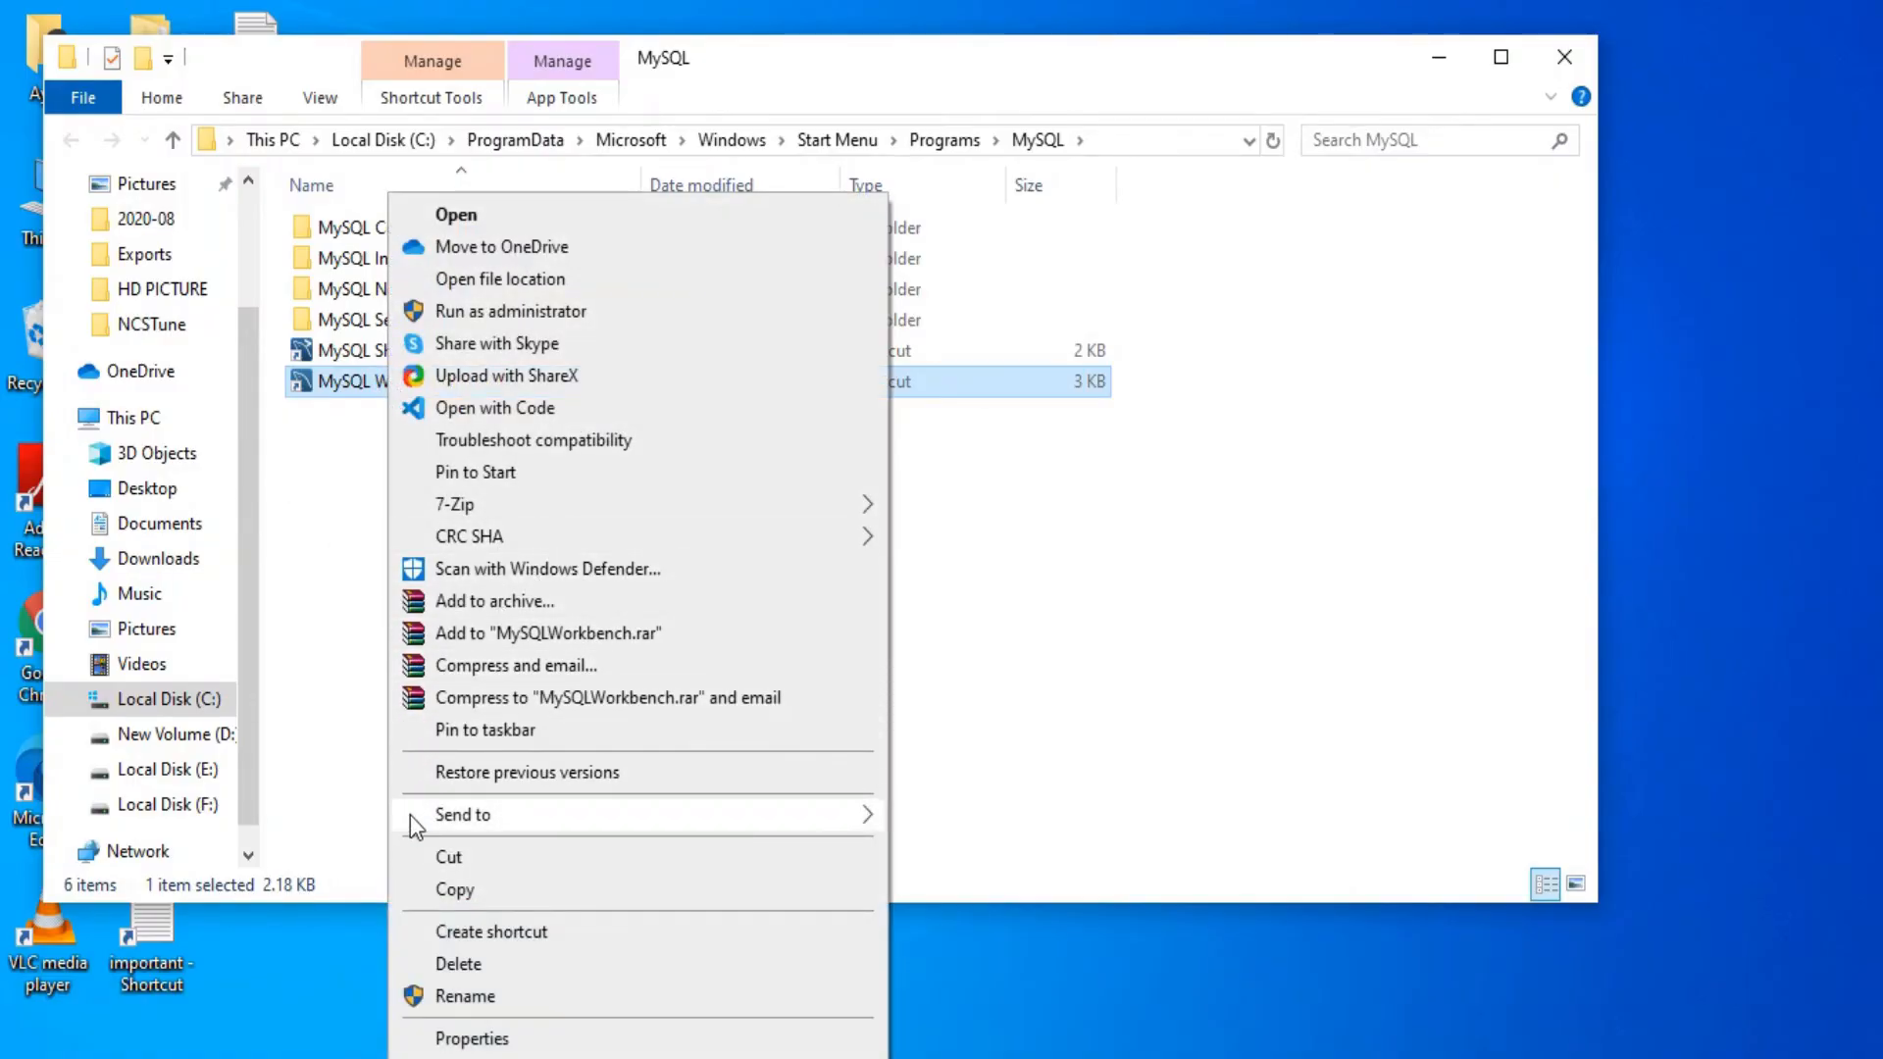
mouse_move(517, 824)
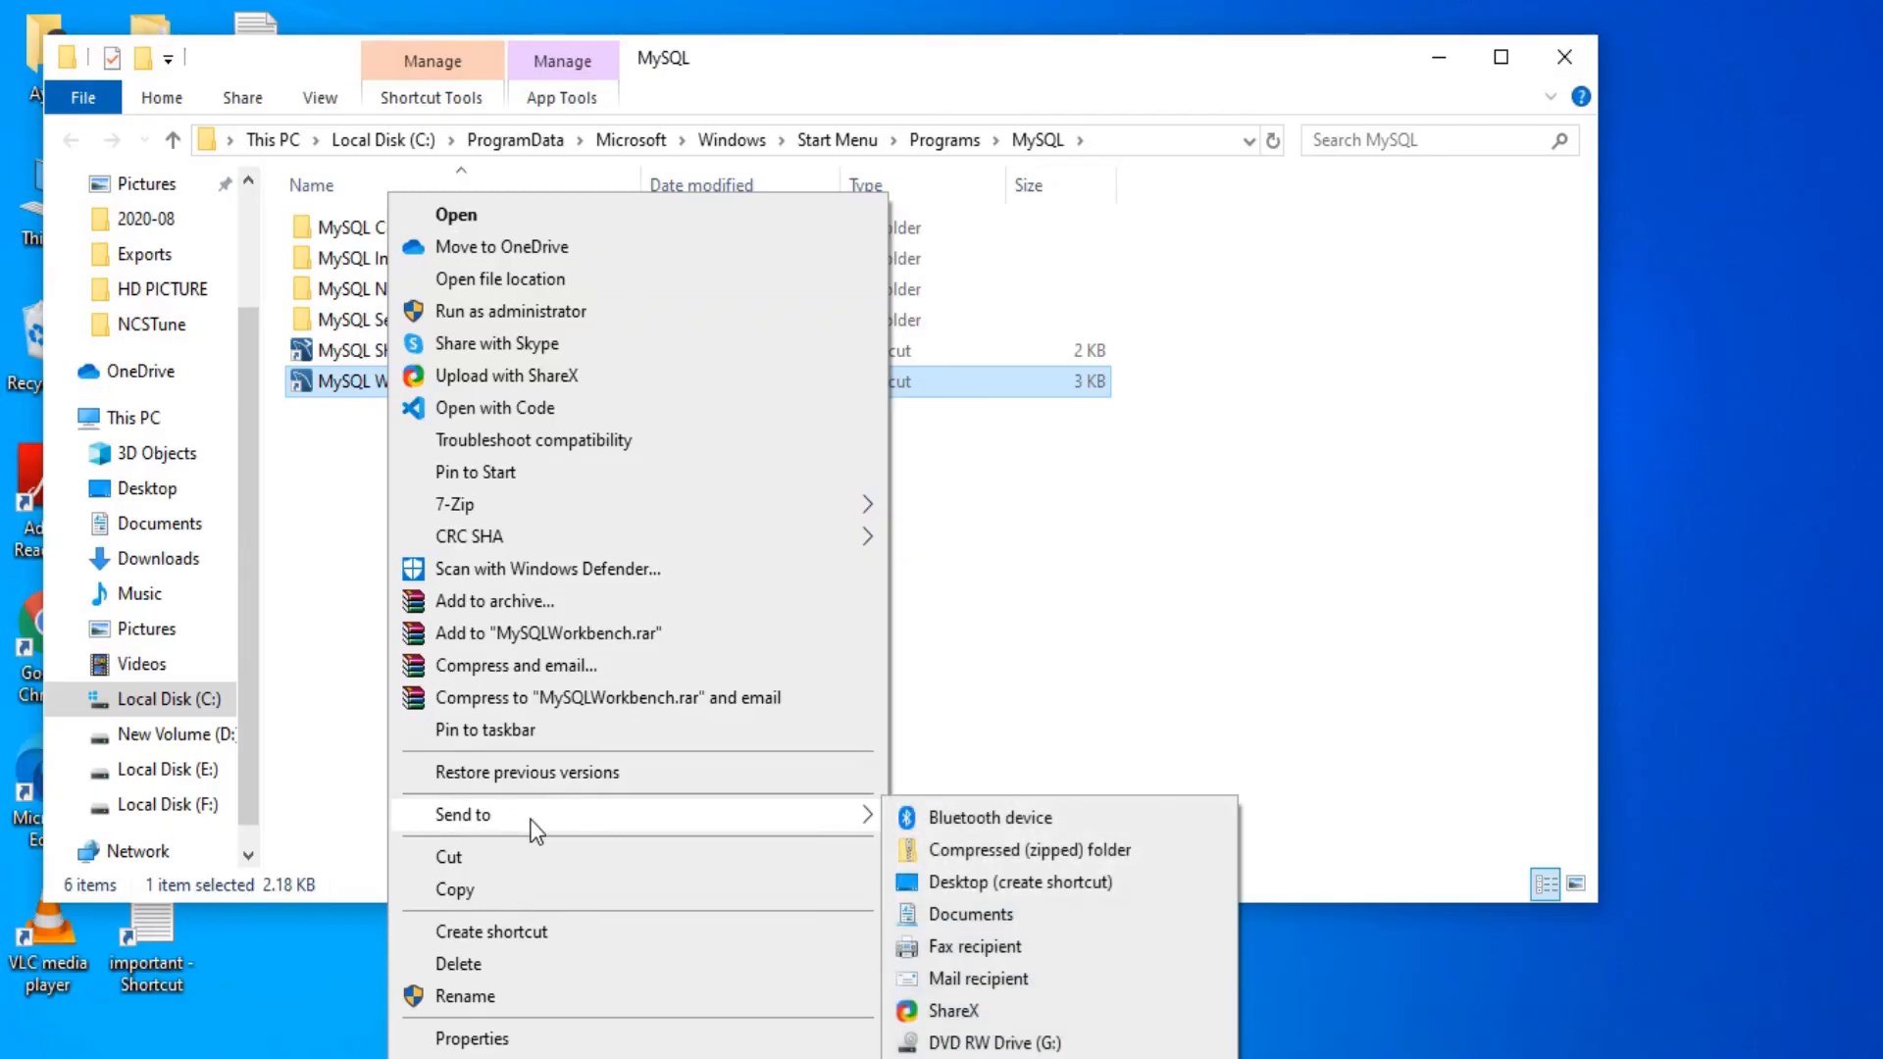
left_click(968, 883)
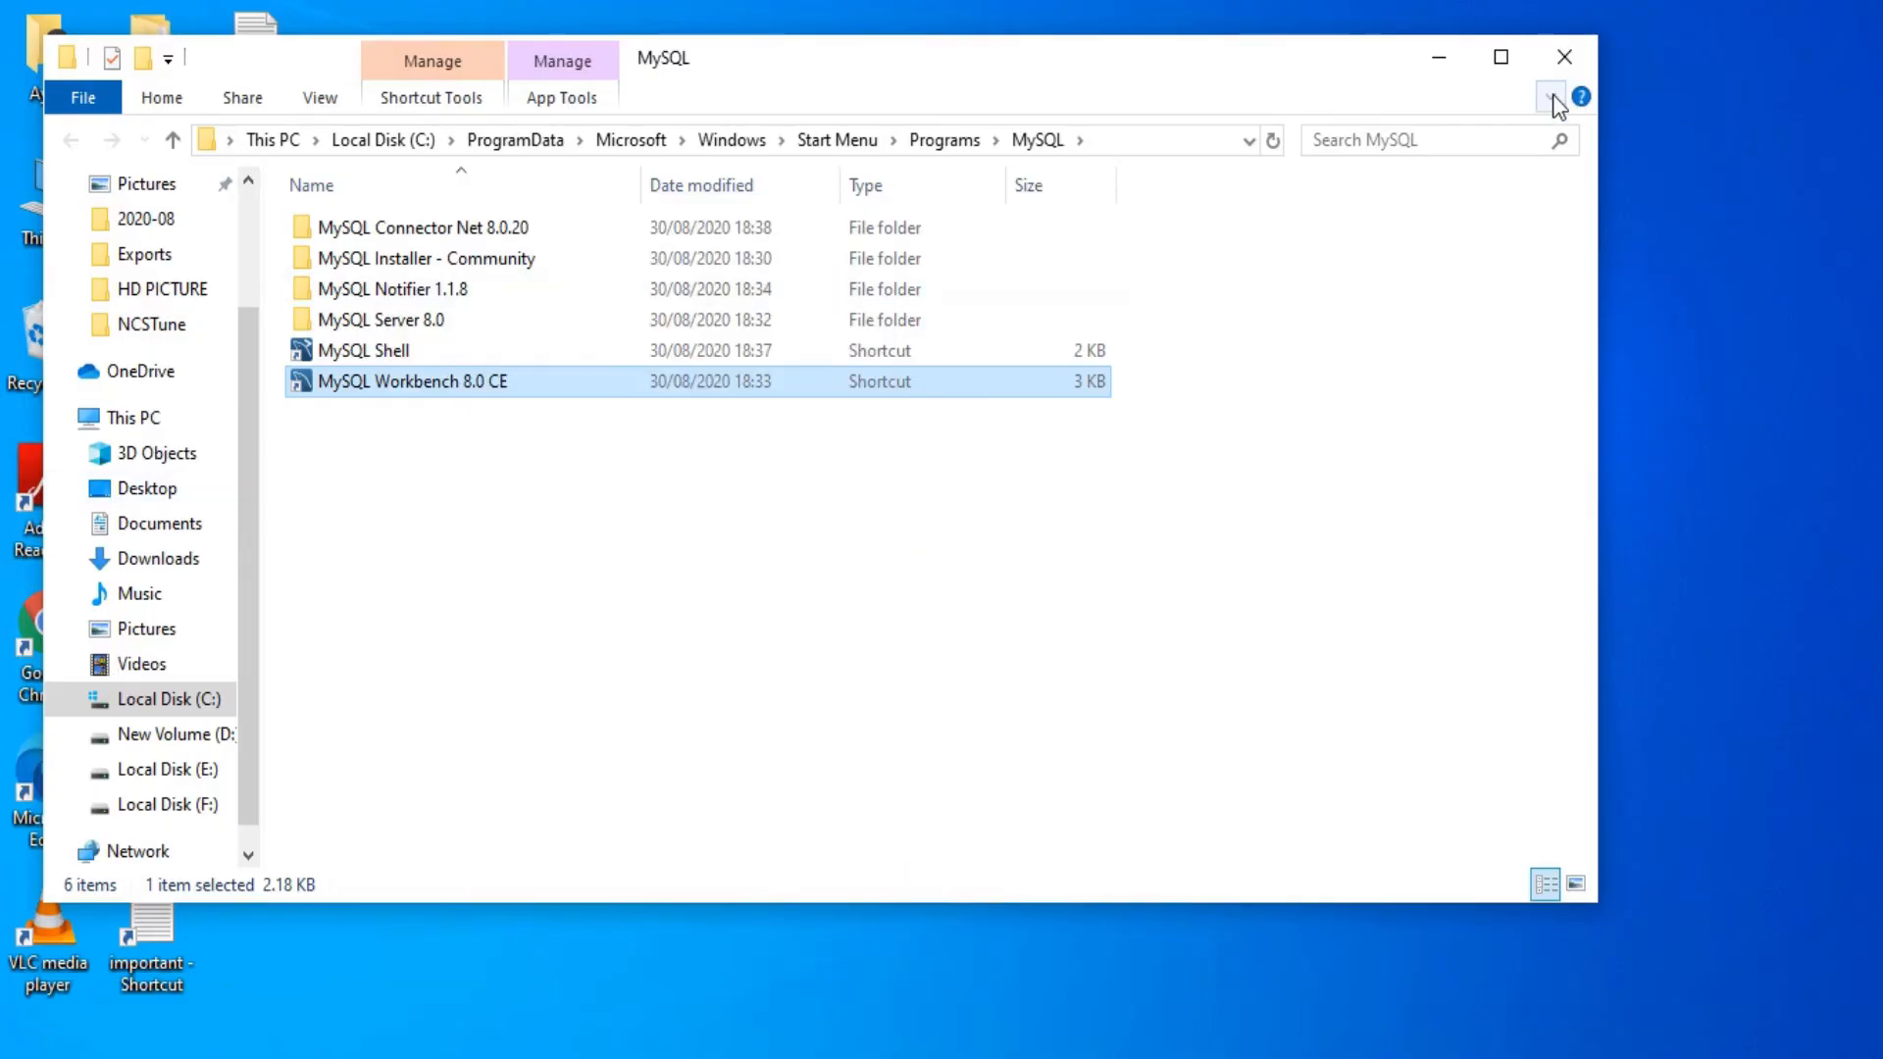
left_click(1437, 65)
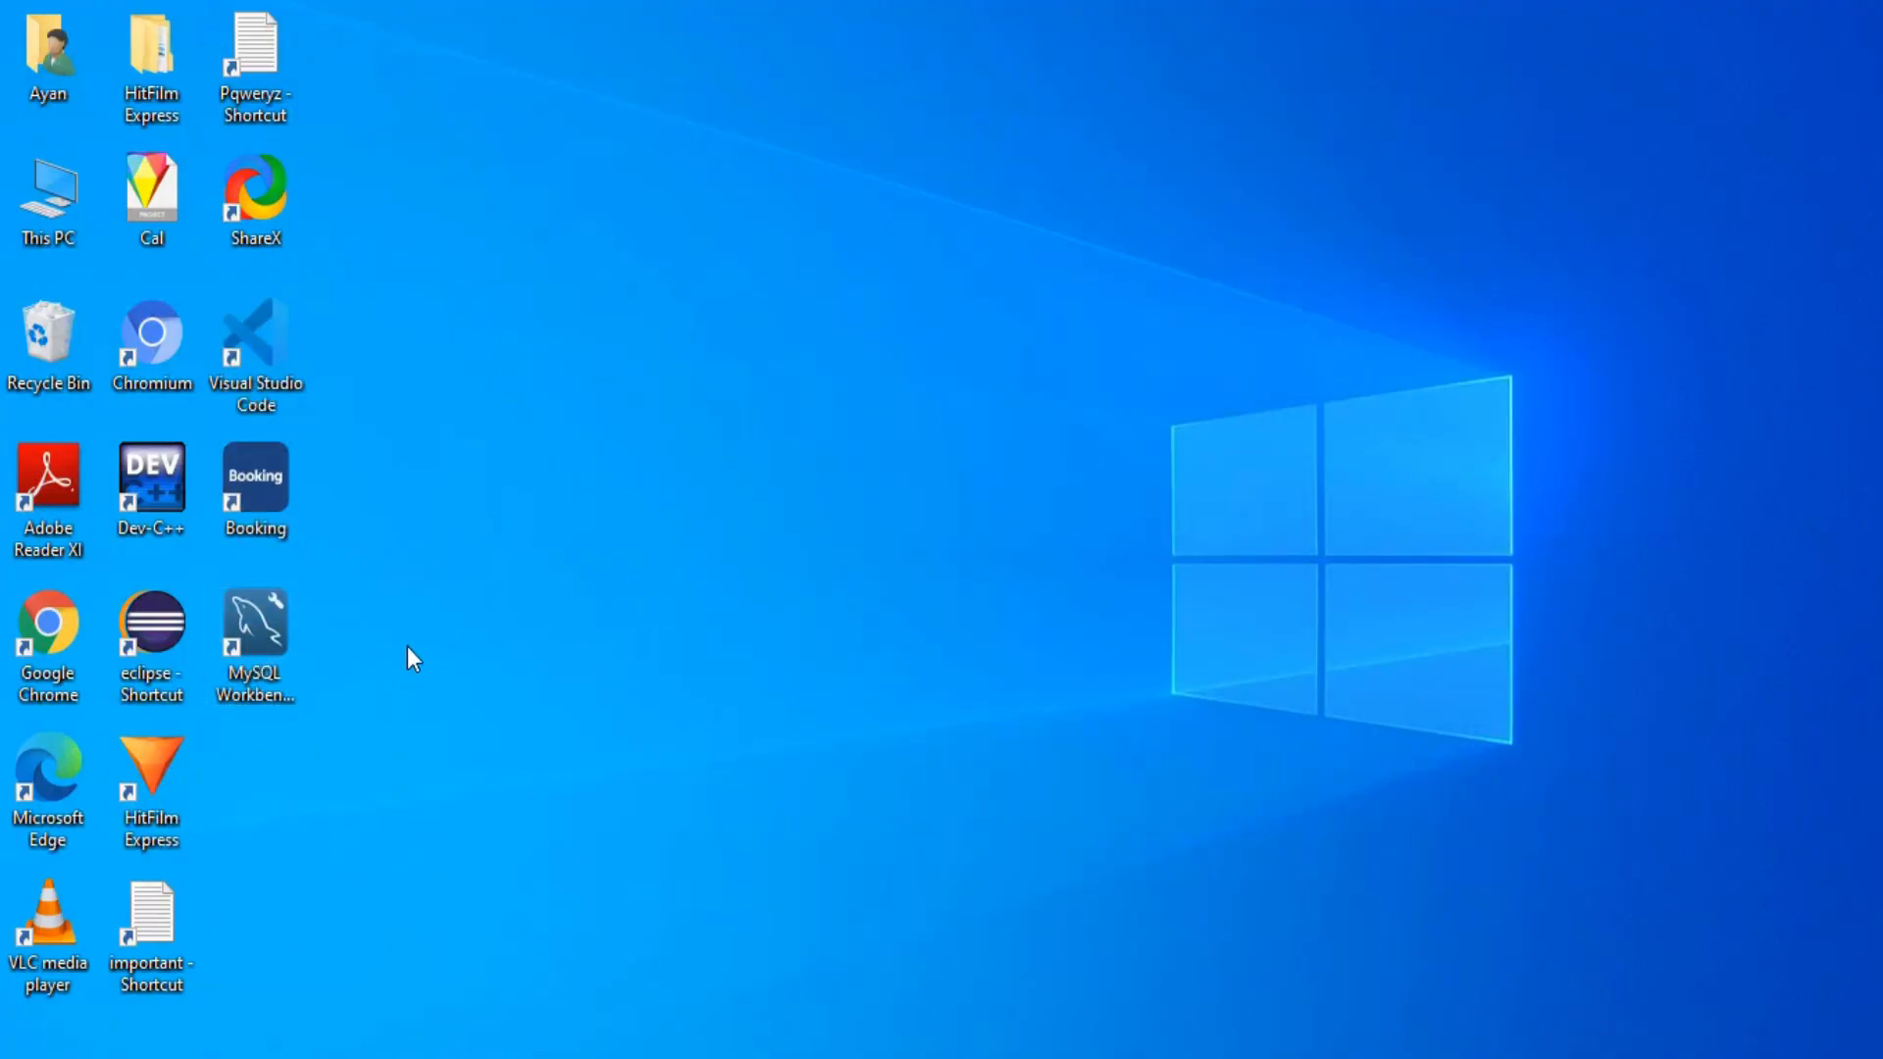
Step: Launch Workbench from the desktop shortcut and log in to Local instance MySQL80 as root
double_click(267, 677)
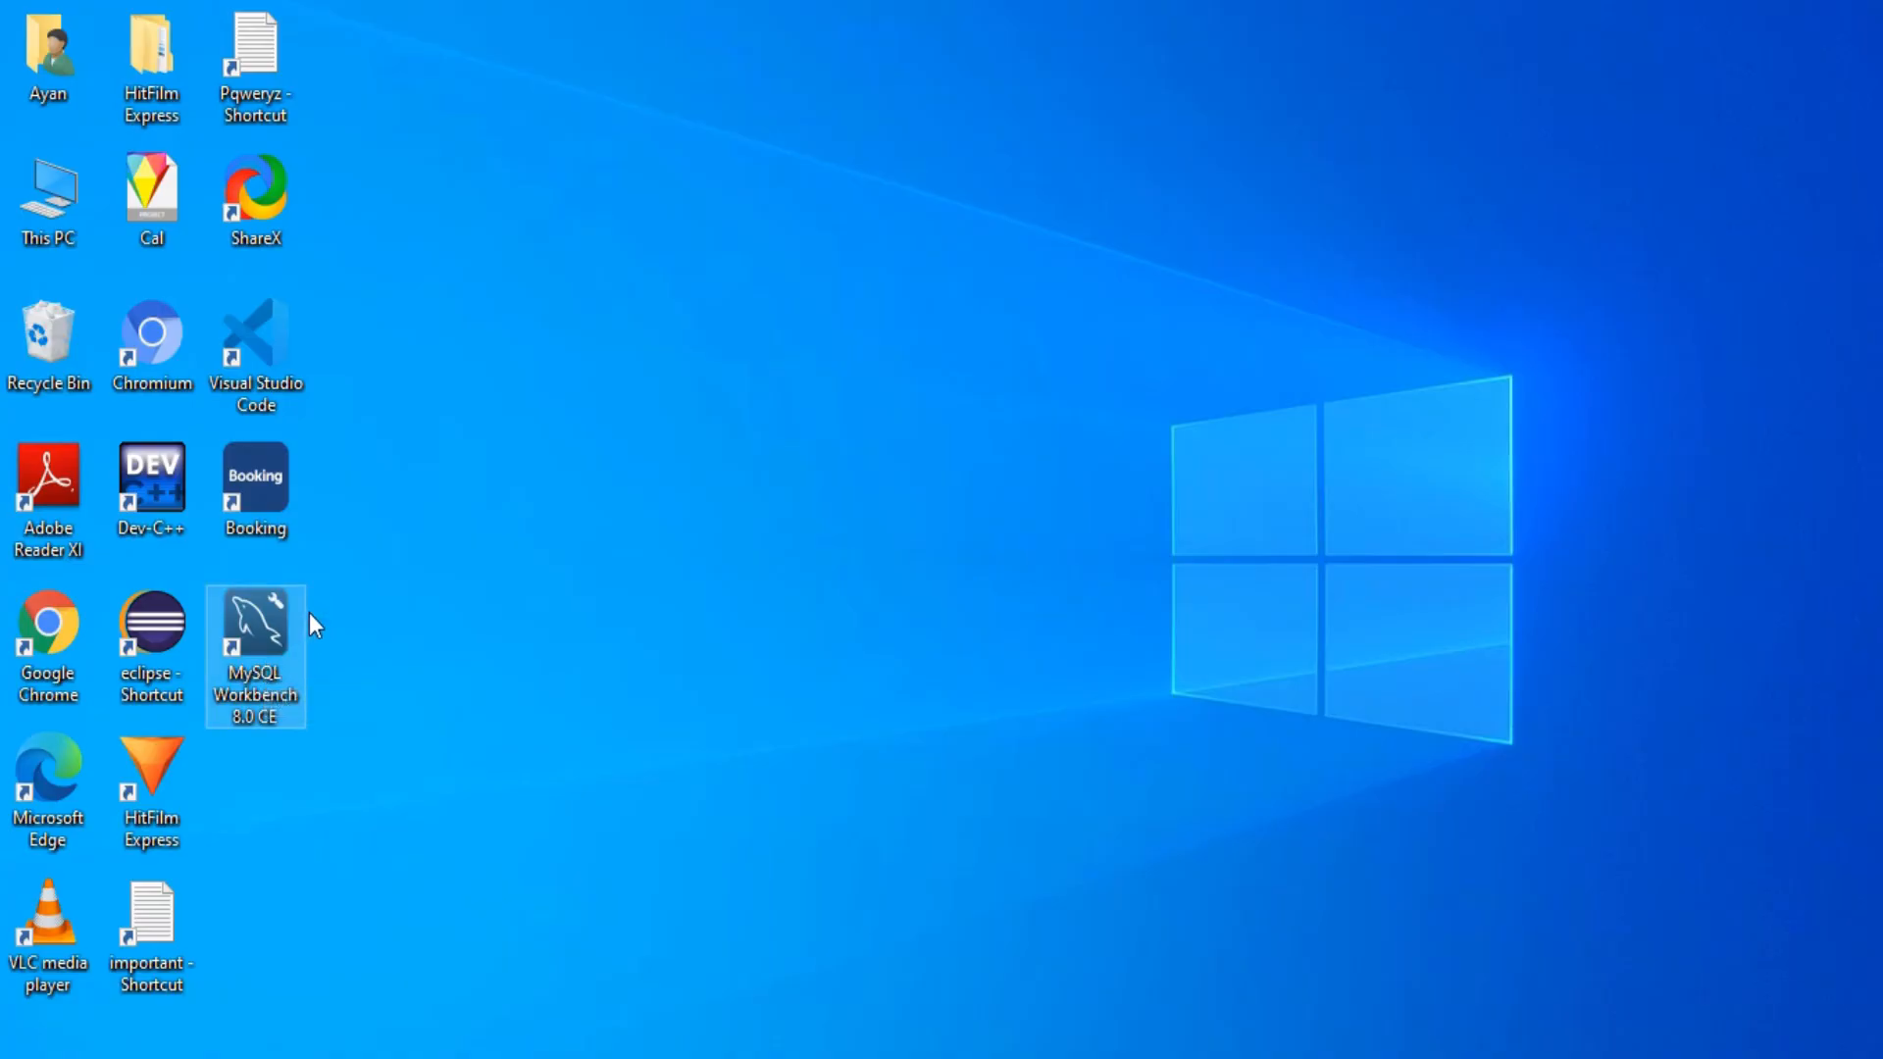
double_click(255, 649)
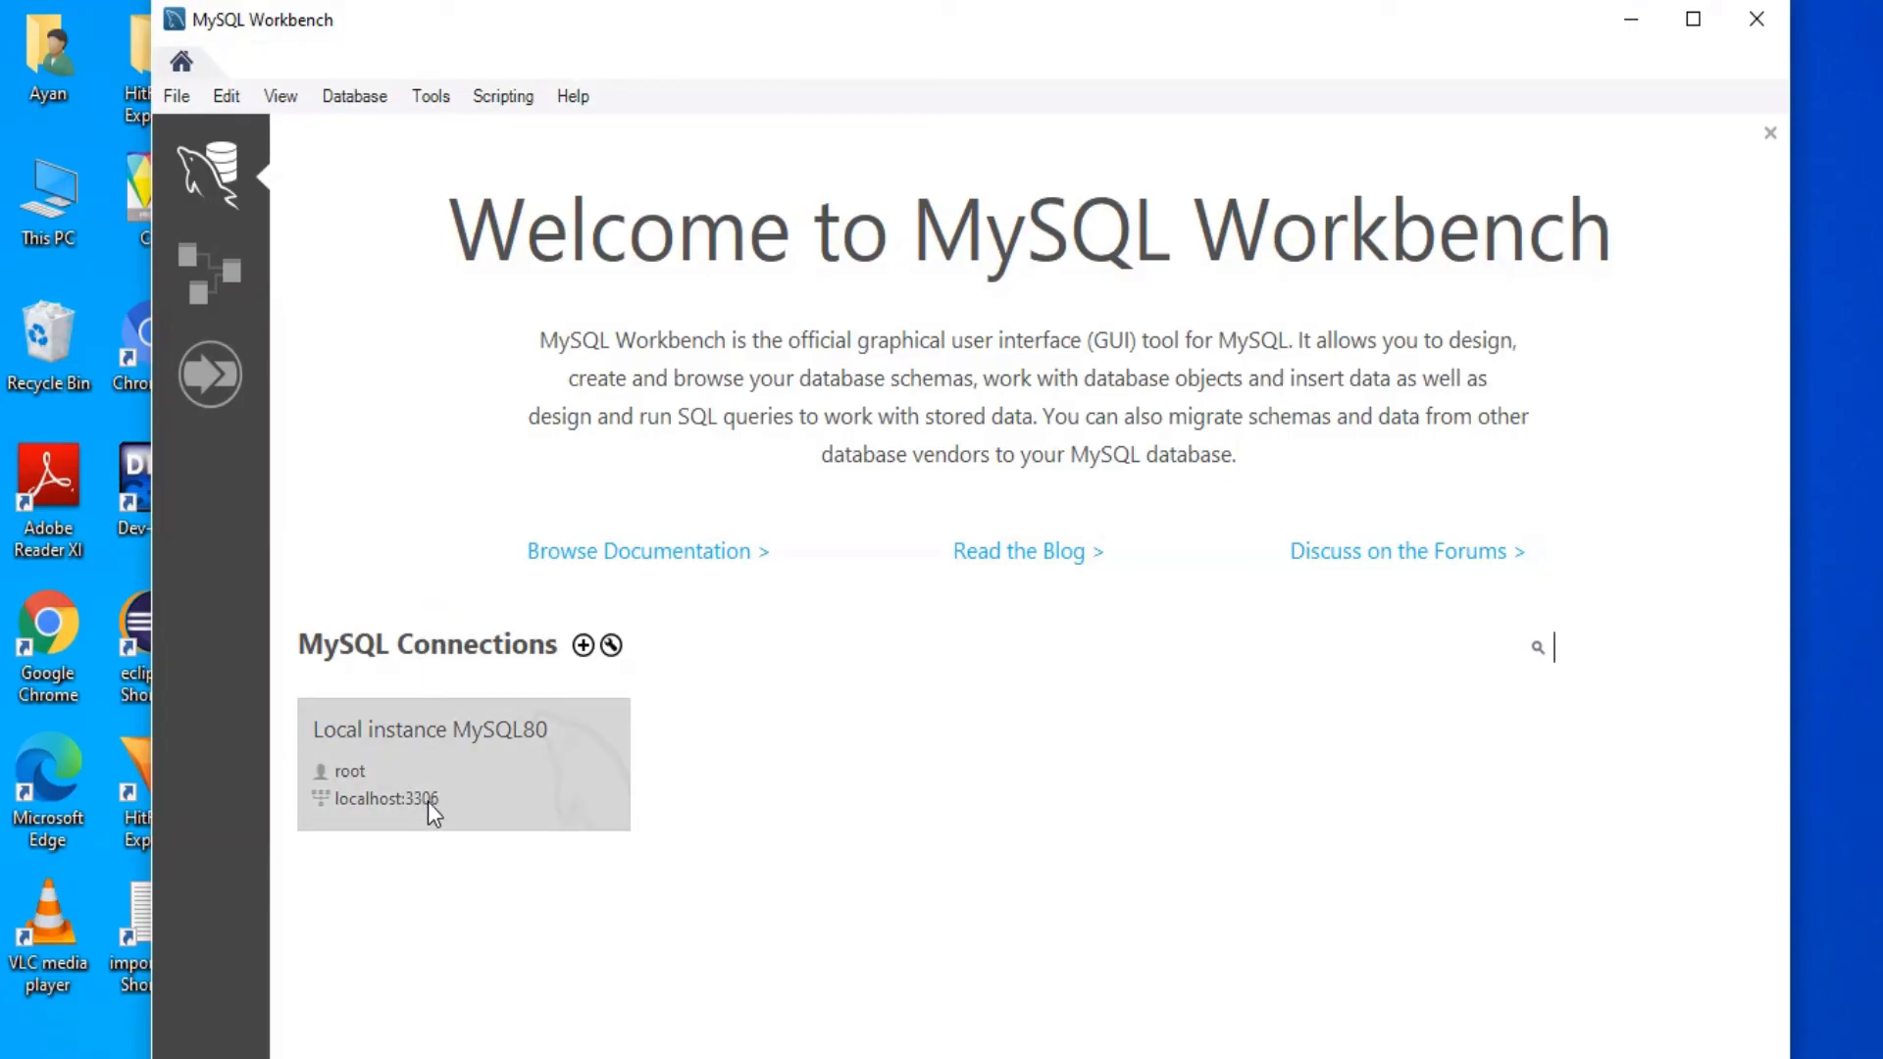
left_click(478, 791)
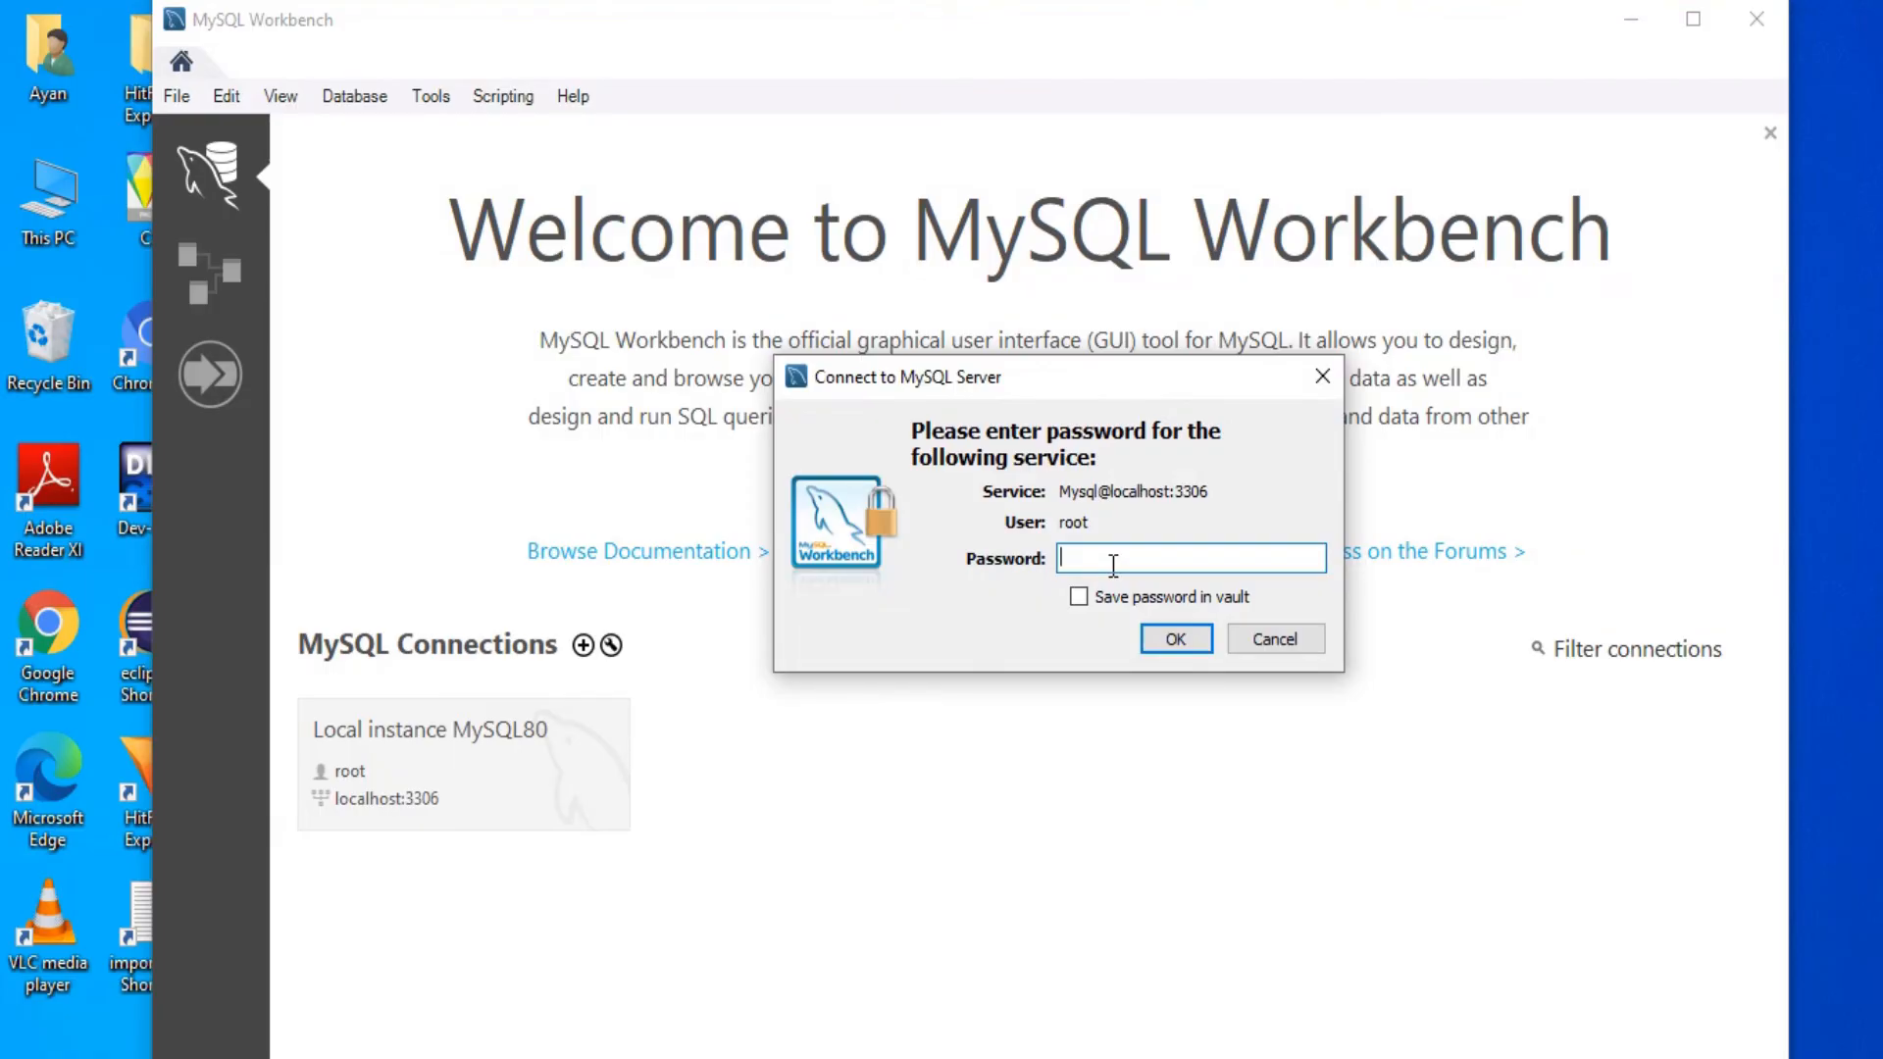
type("***********")
left_click(1181, 638)
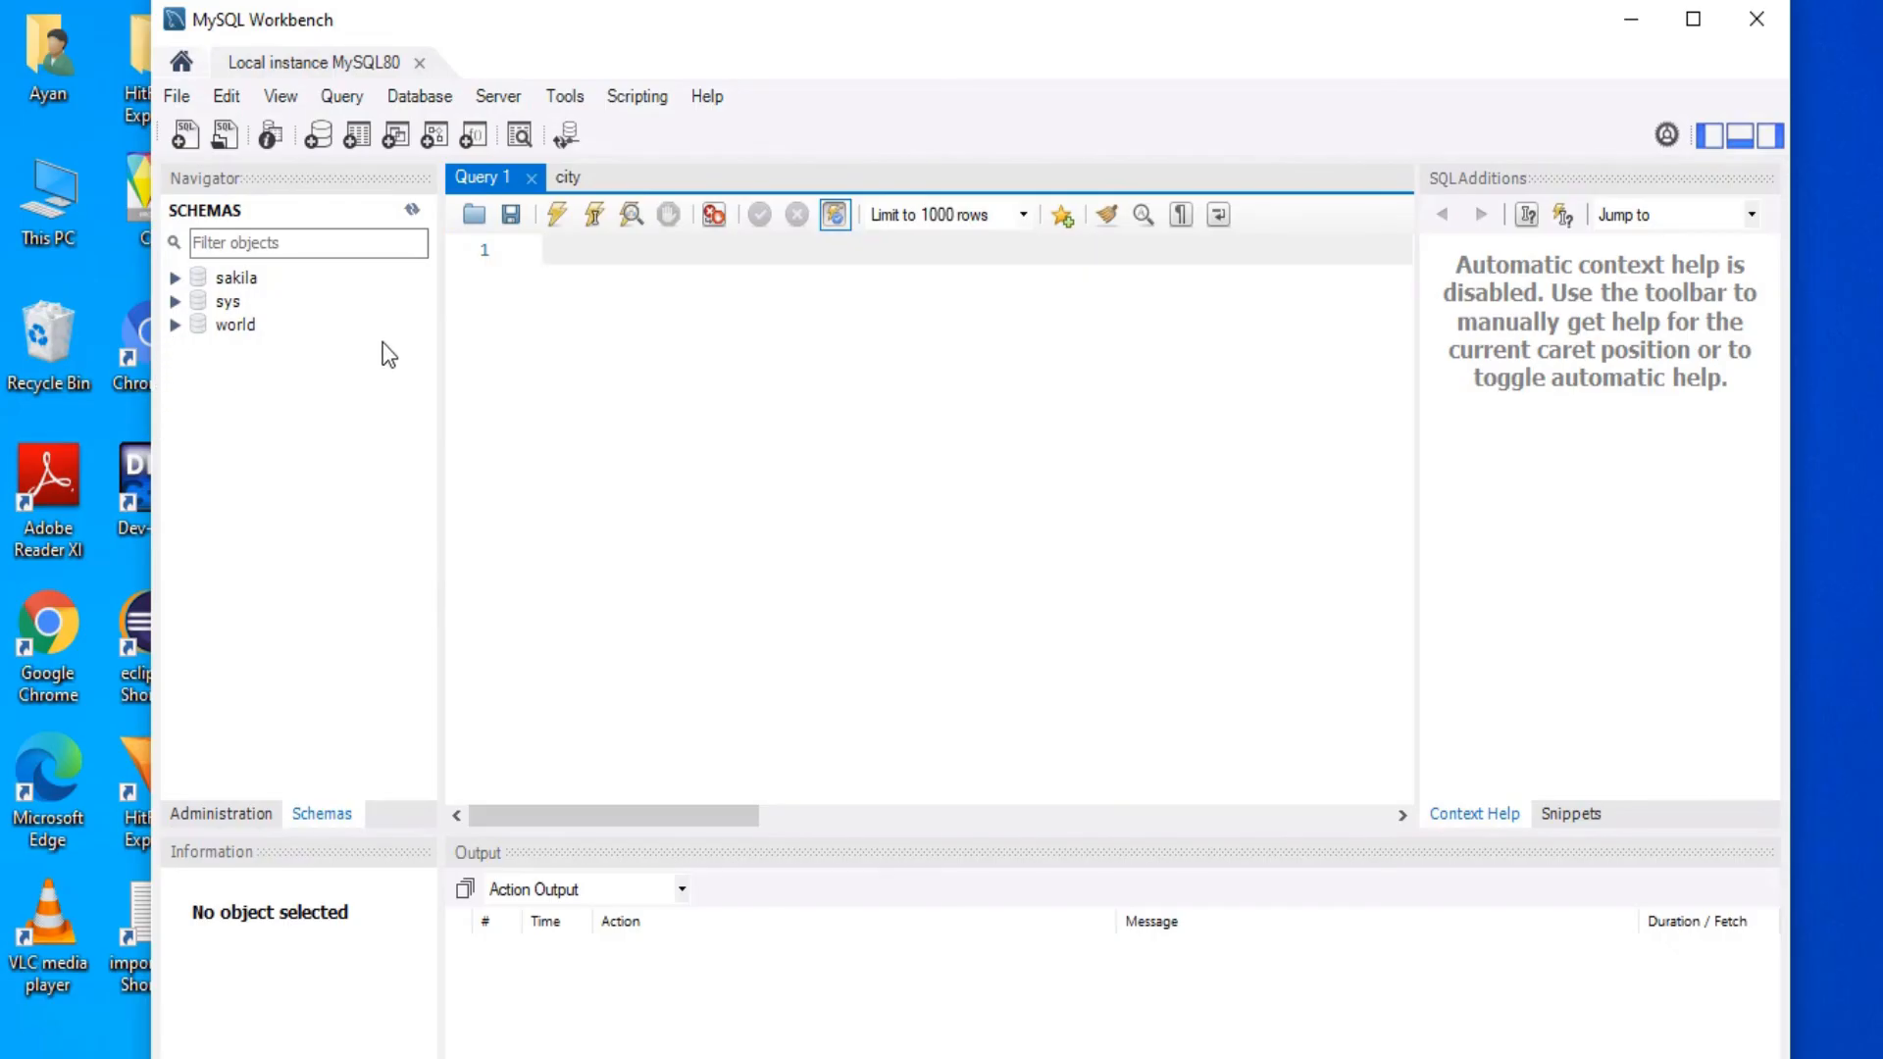
Step: Expand world > Tables and open the city table's rows with SELECT * FROM world.city
left_click(173, 330)
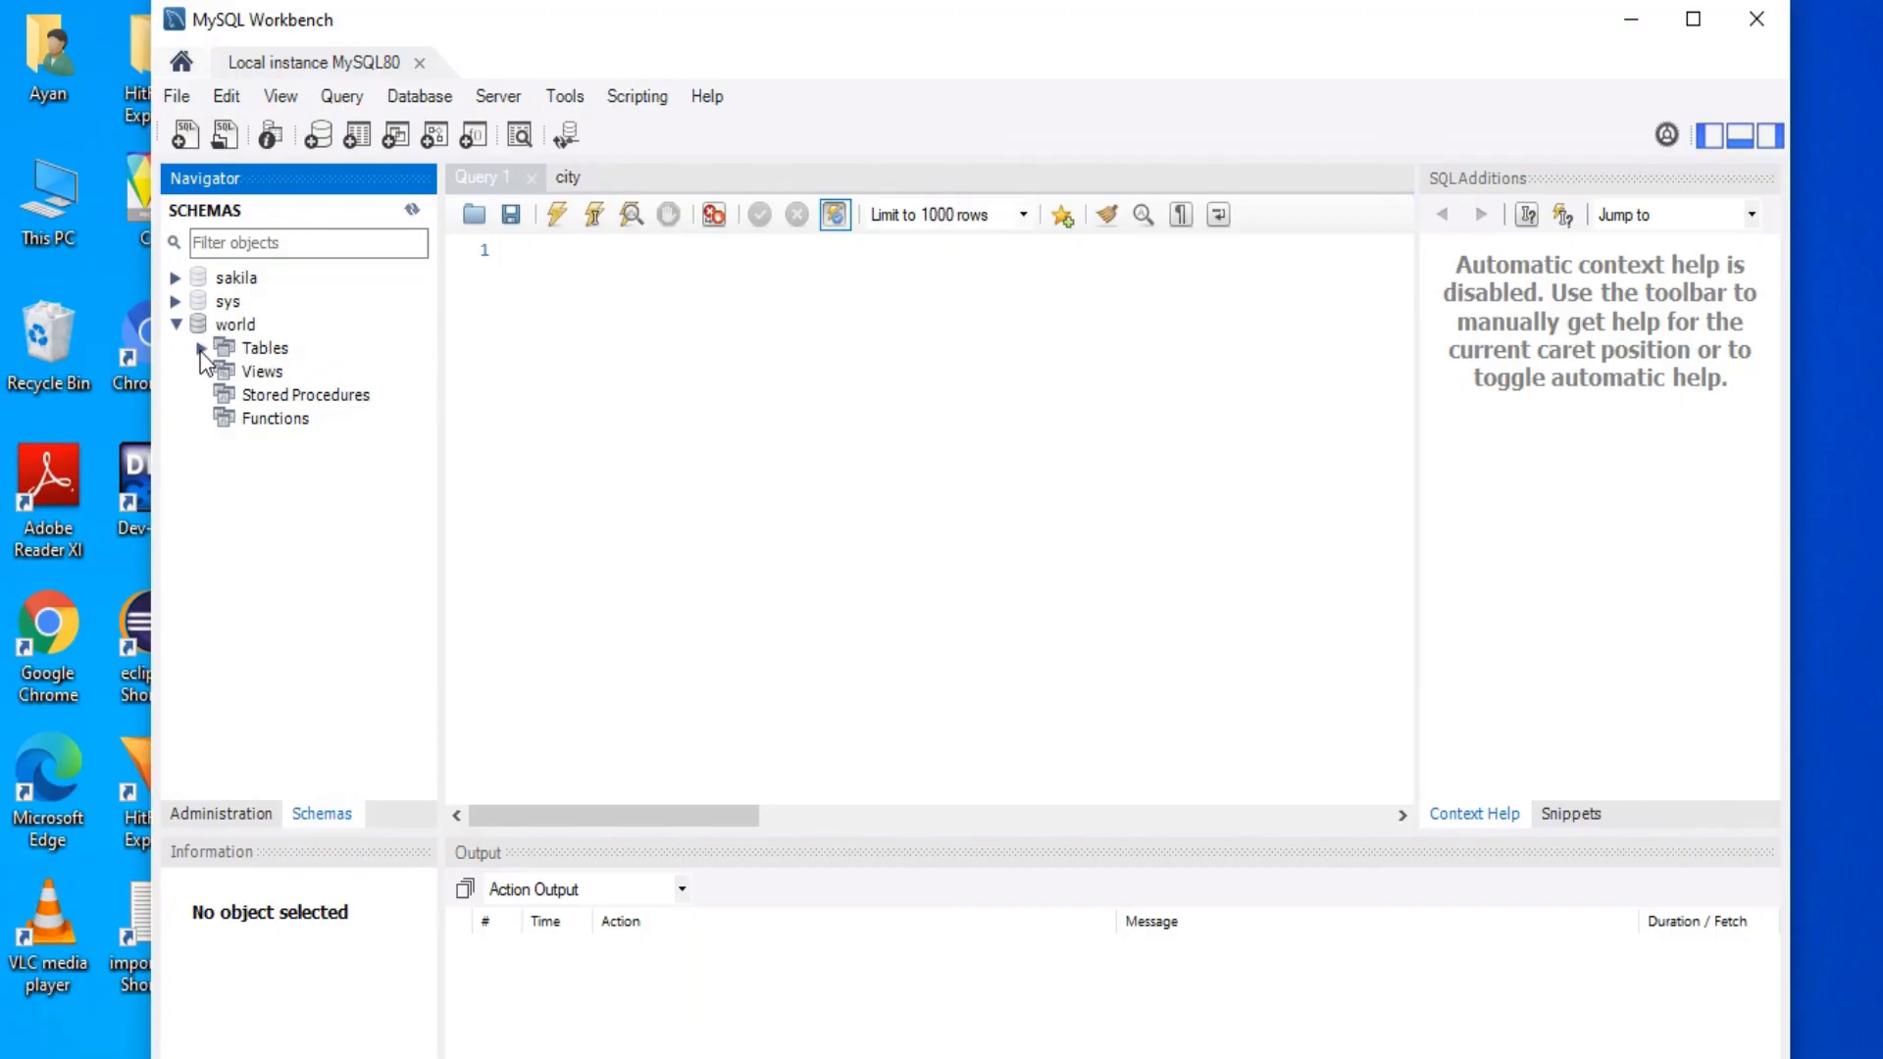
left_click(201, 349)
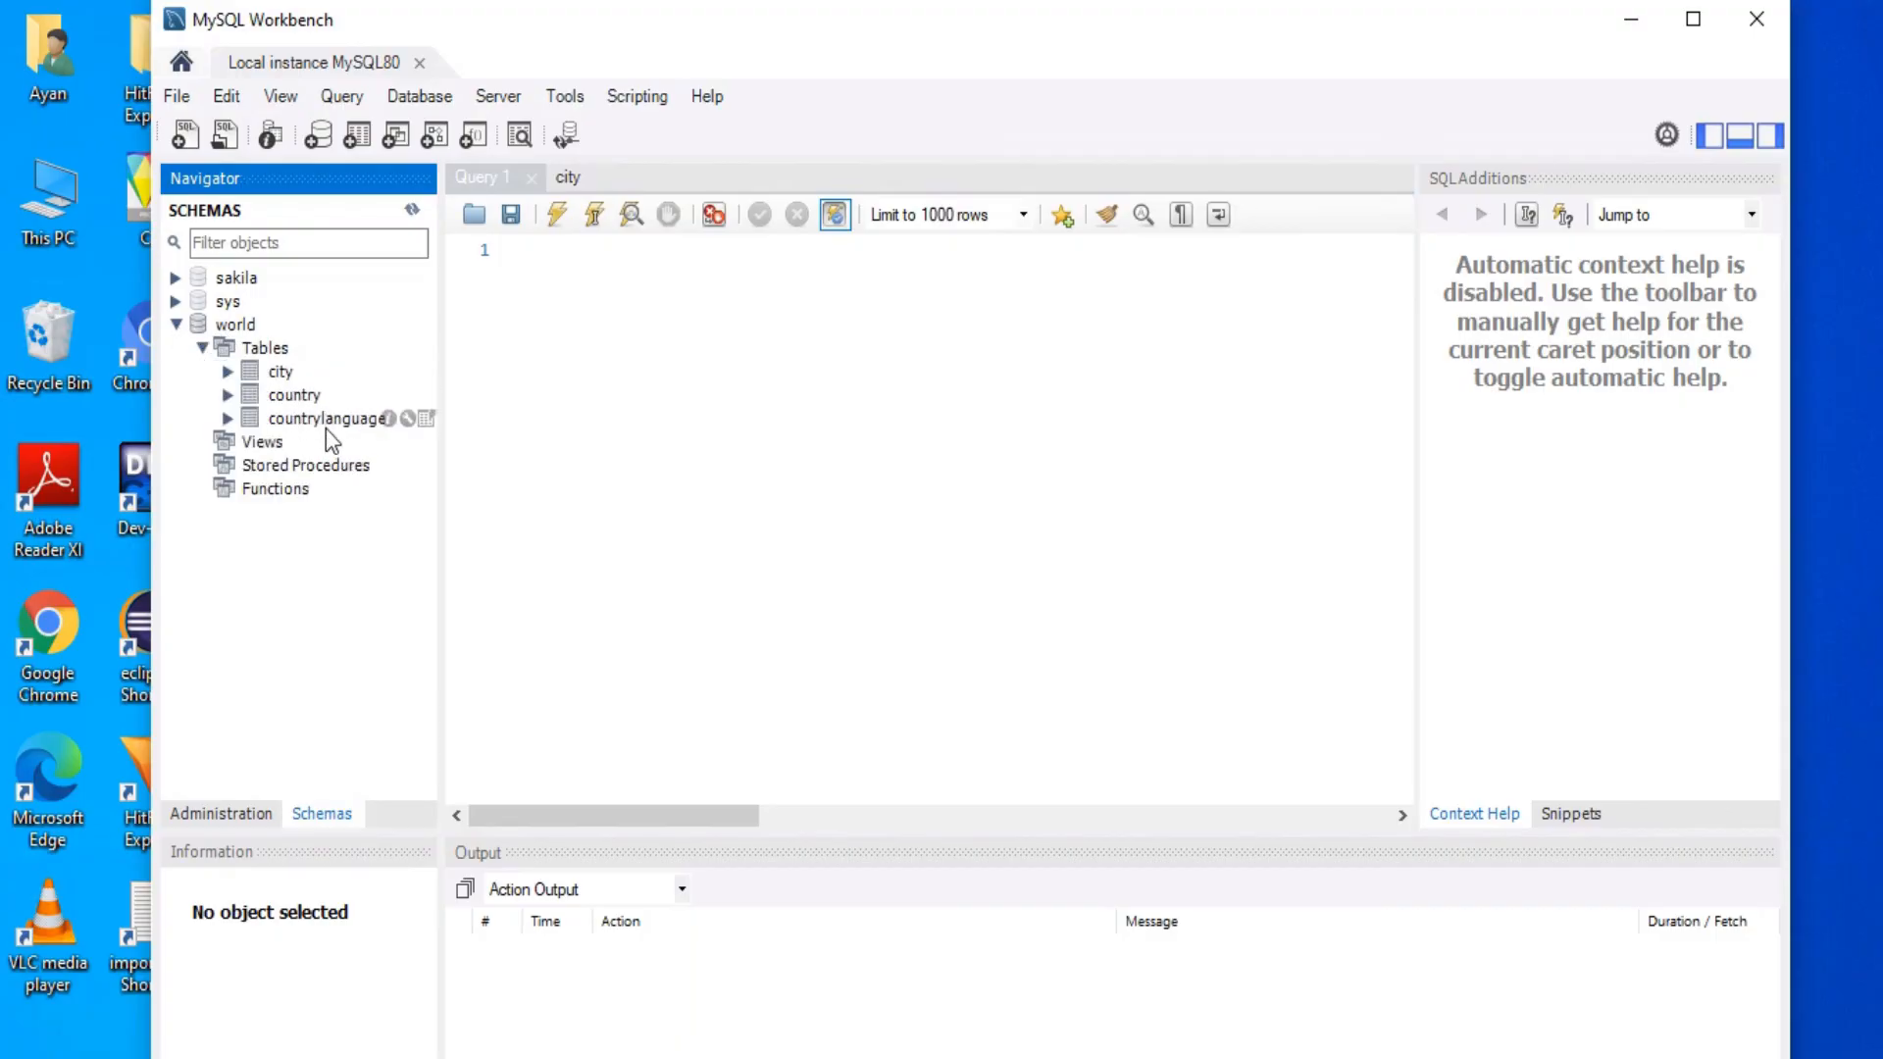
left_click(286, 376)
left_click(424, 372)
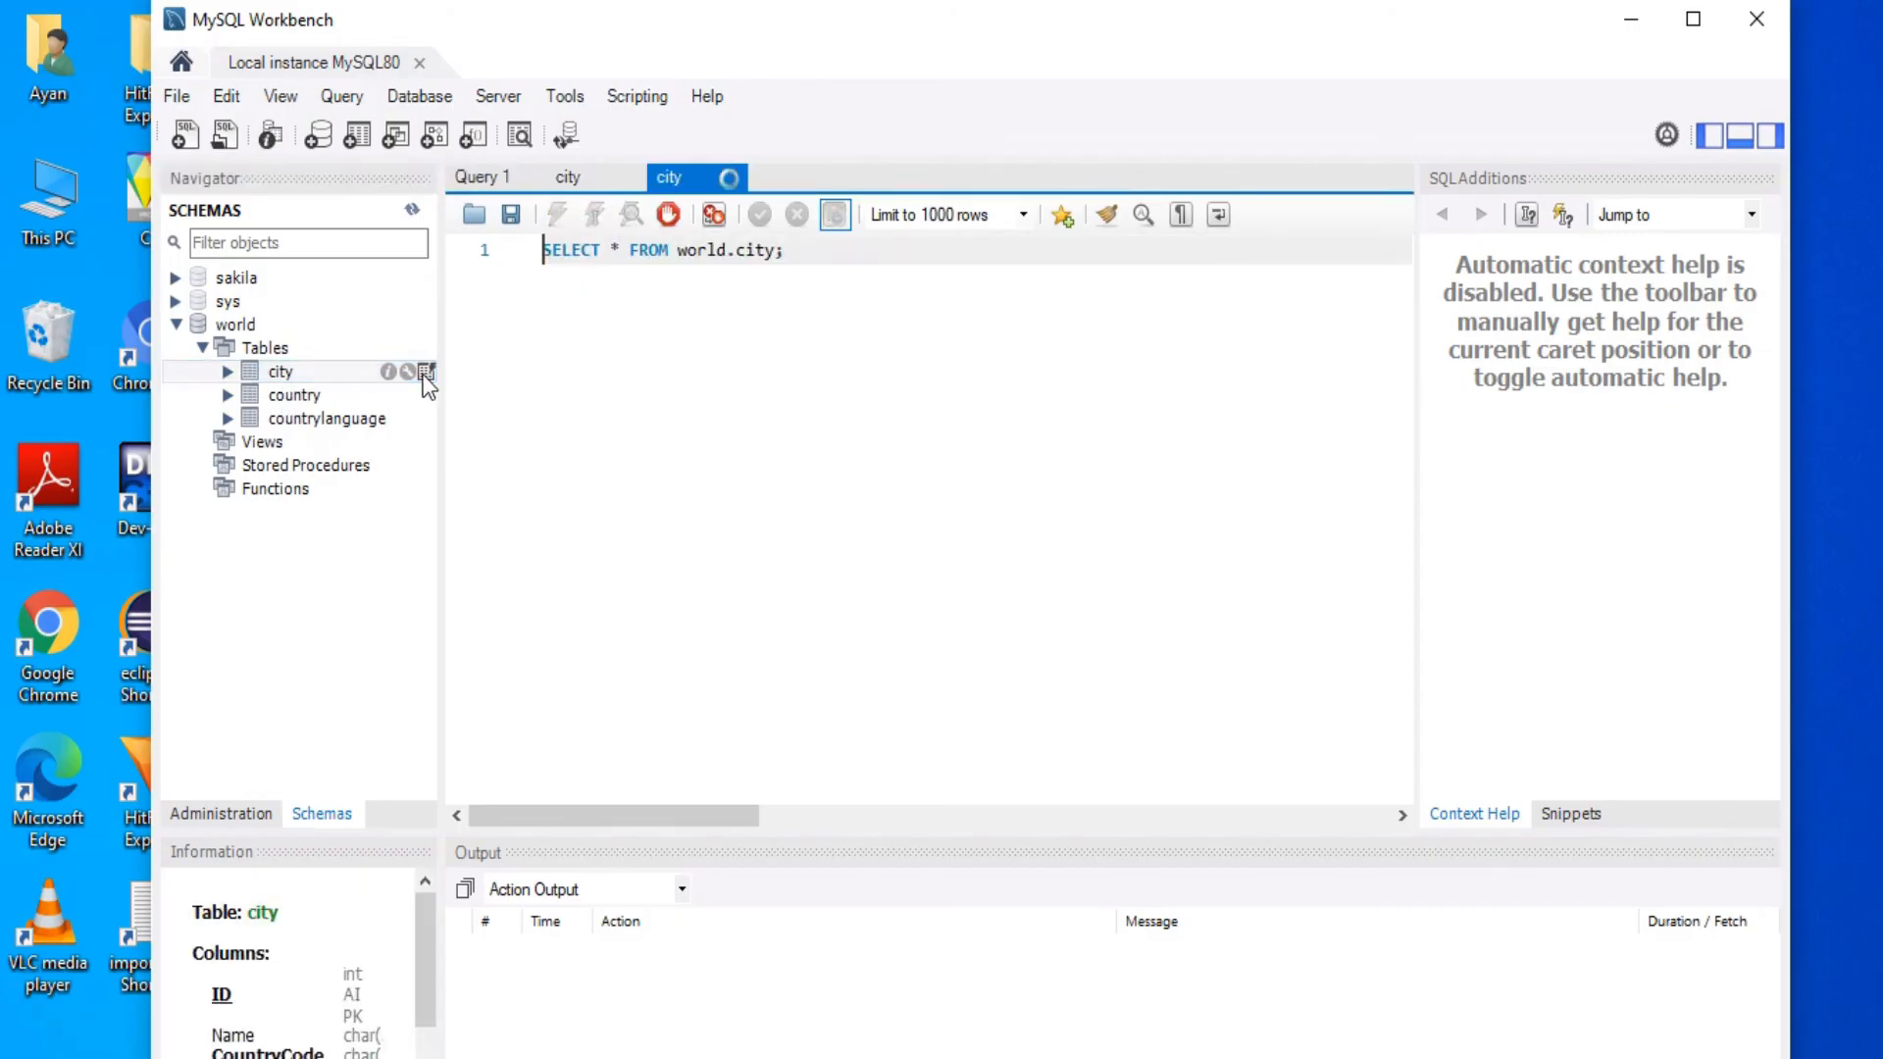